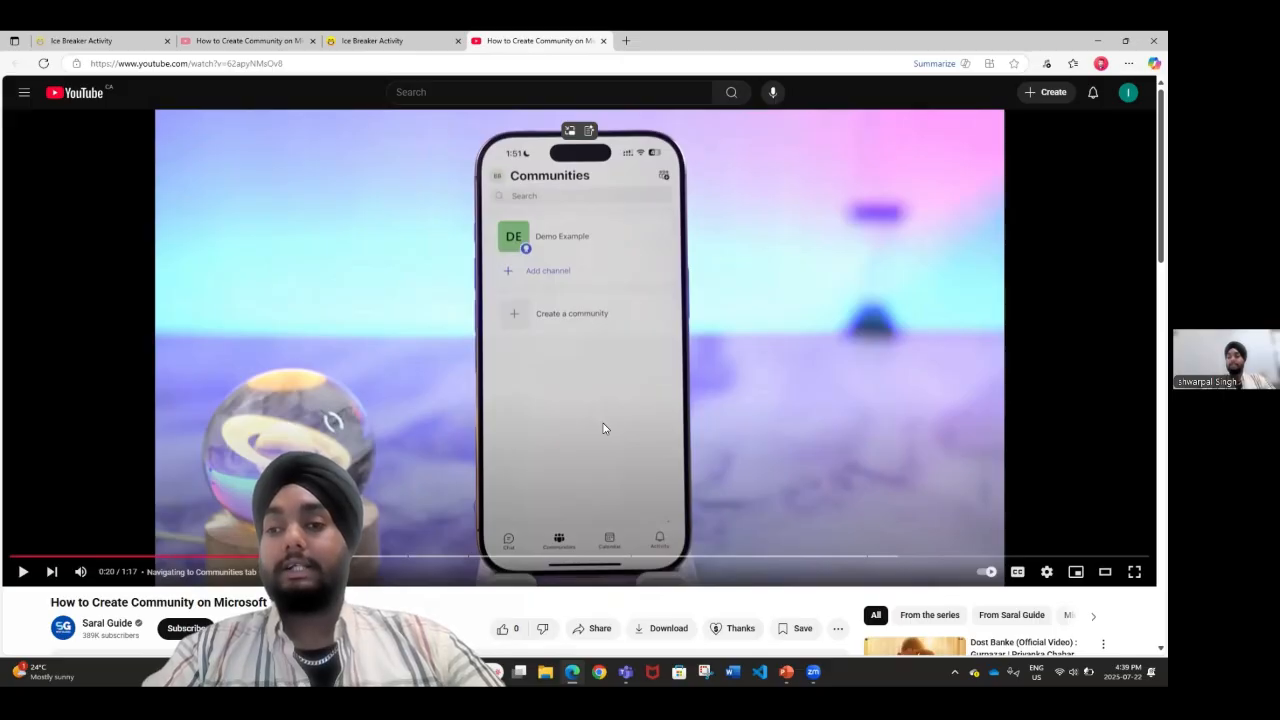
# Play the YouTube demo on creating a Teams community from 0:20, pausing at 0:41 and again at 1:00.
pyautogui.click(603, 428)
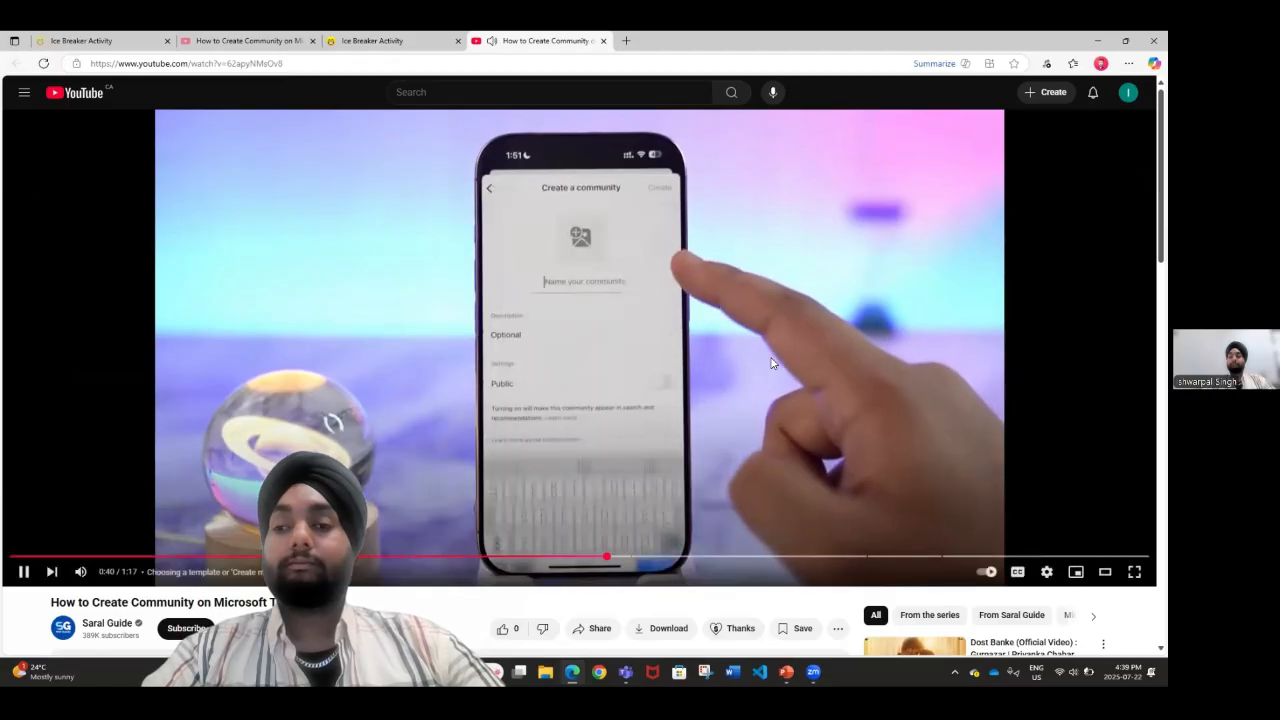
pyautogui.click(740, 342)
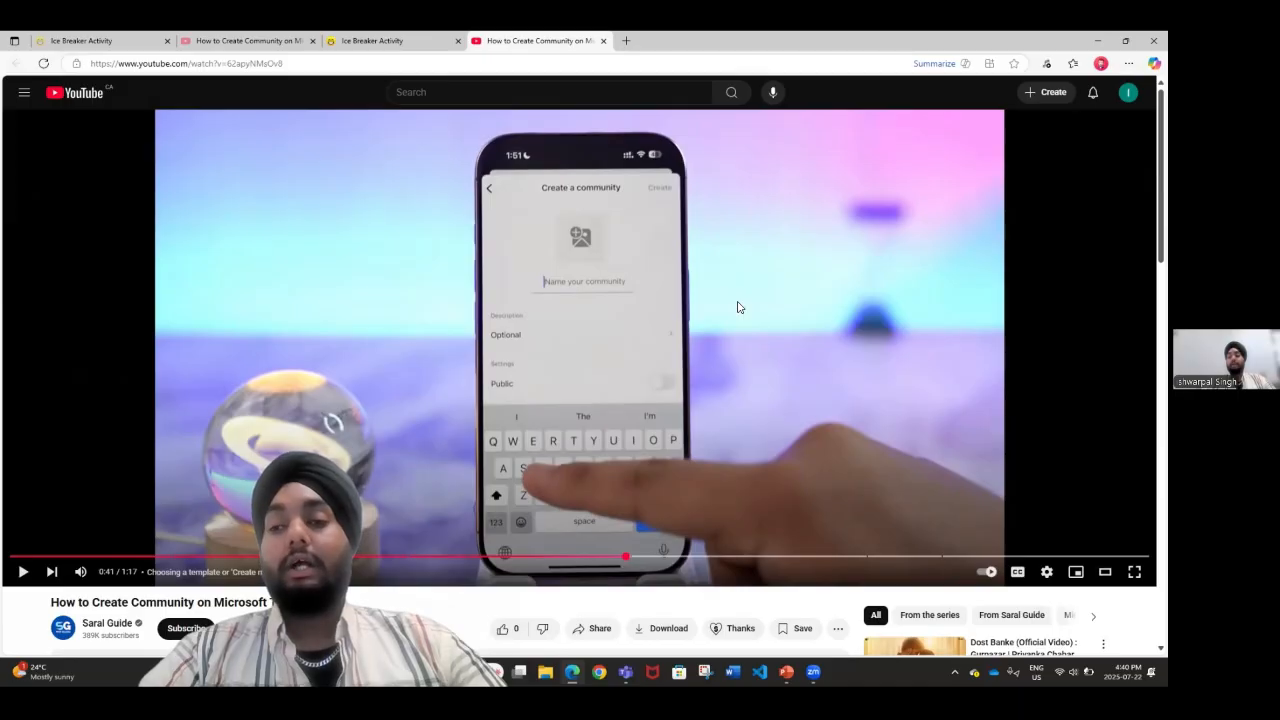
pyautogui.click(682, 366)
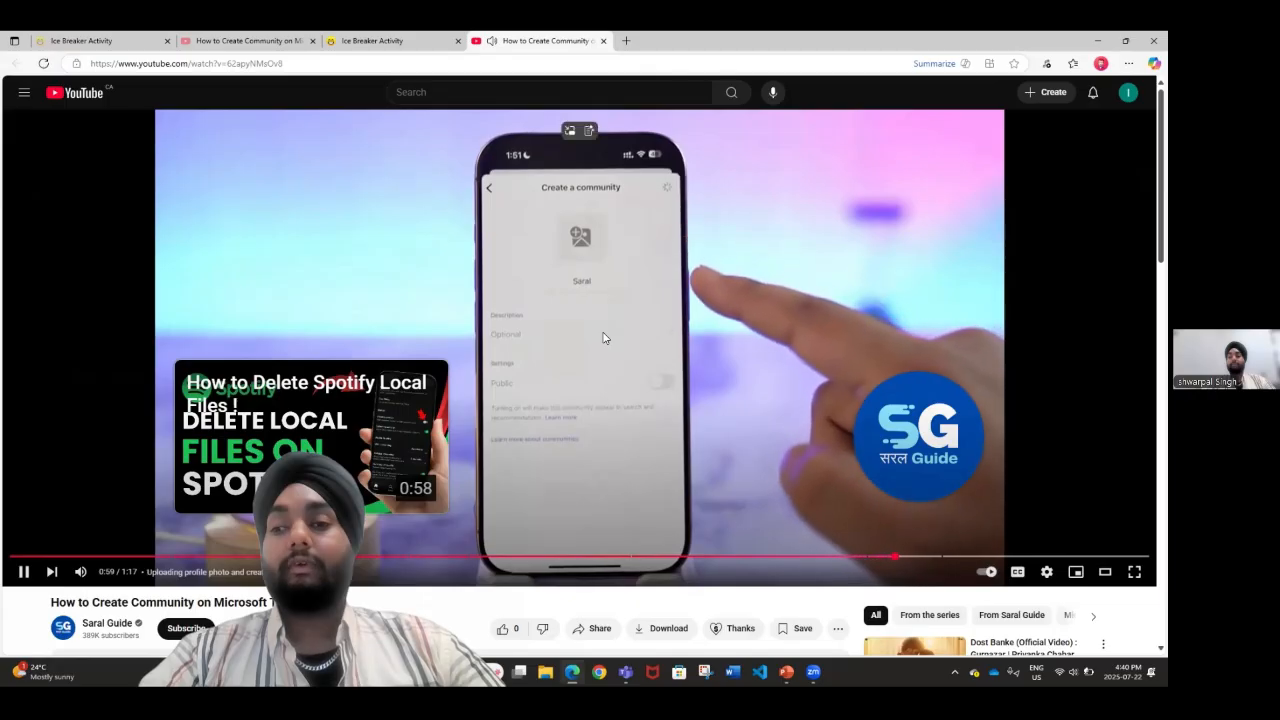
pyautogui.click(603, 338)
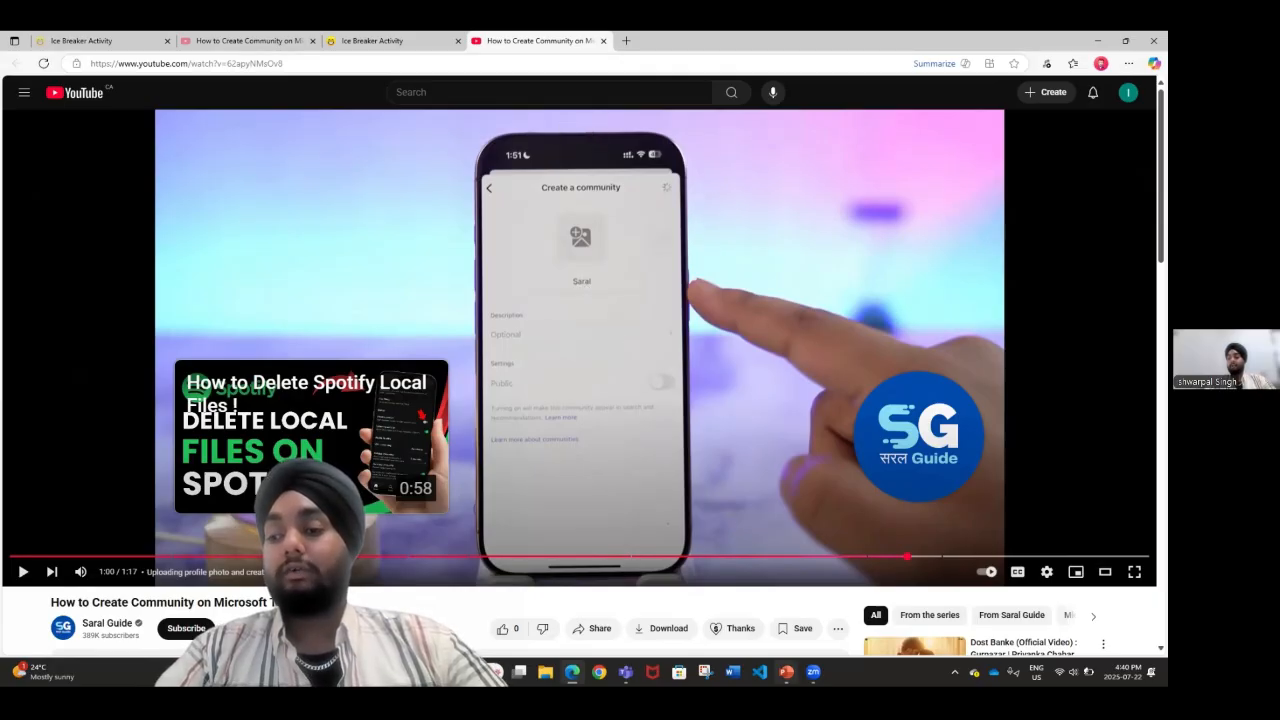
# Switch to the PowerPoint presentation and show slide 6, "Create a Community – Step-by-Step".
pyautogui.click(786, 671)
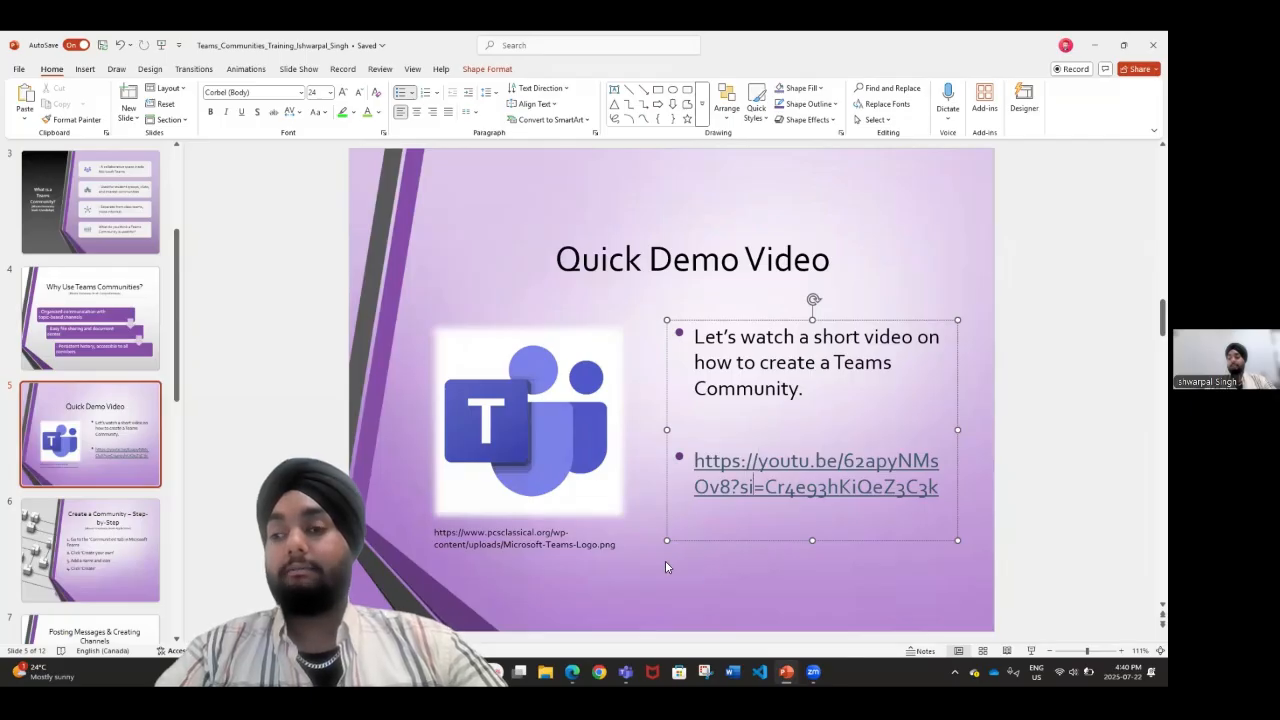
pyautogui.click(117, 541)
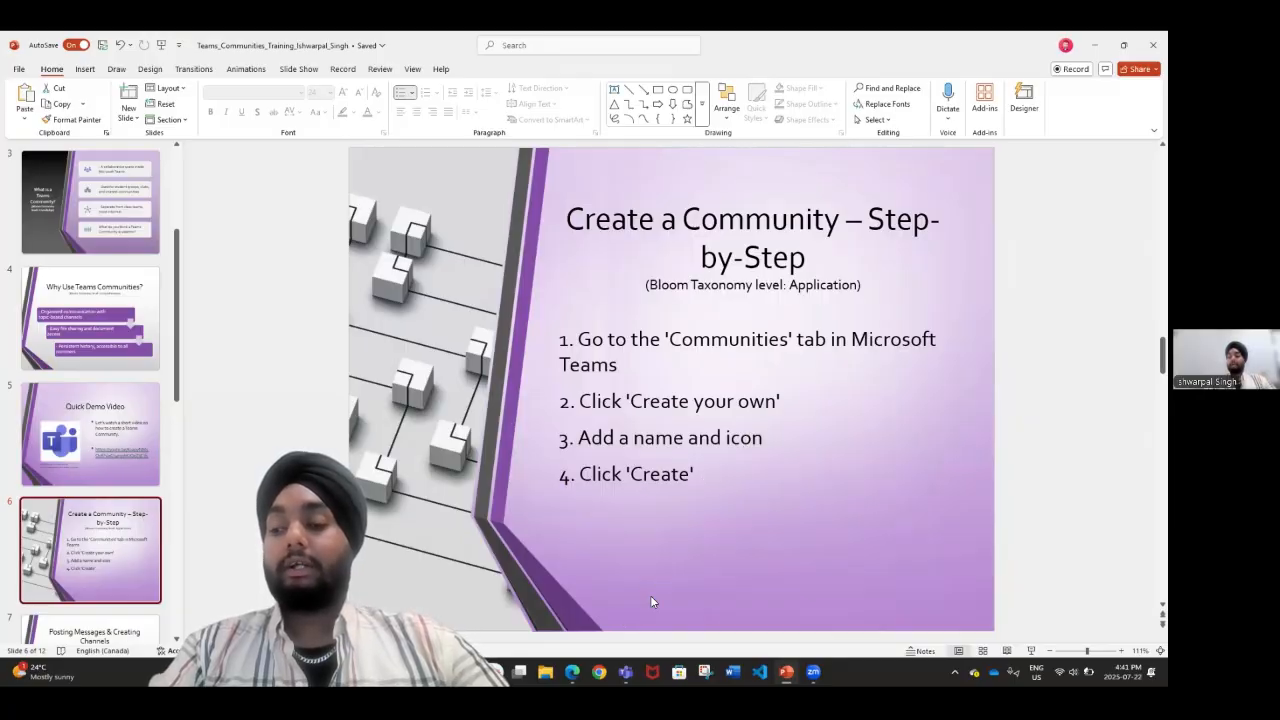
# Switch to Microsoft Teams and start a new community without a template, naming it "Teams Features training Session".
pyautogui.click(626, 672)
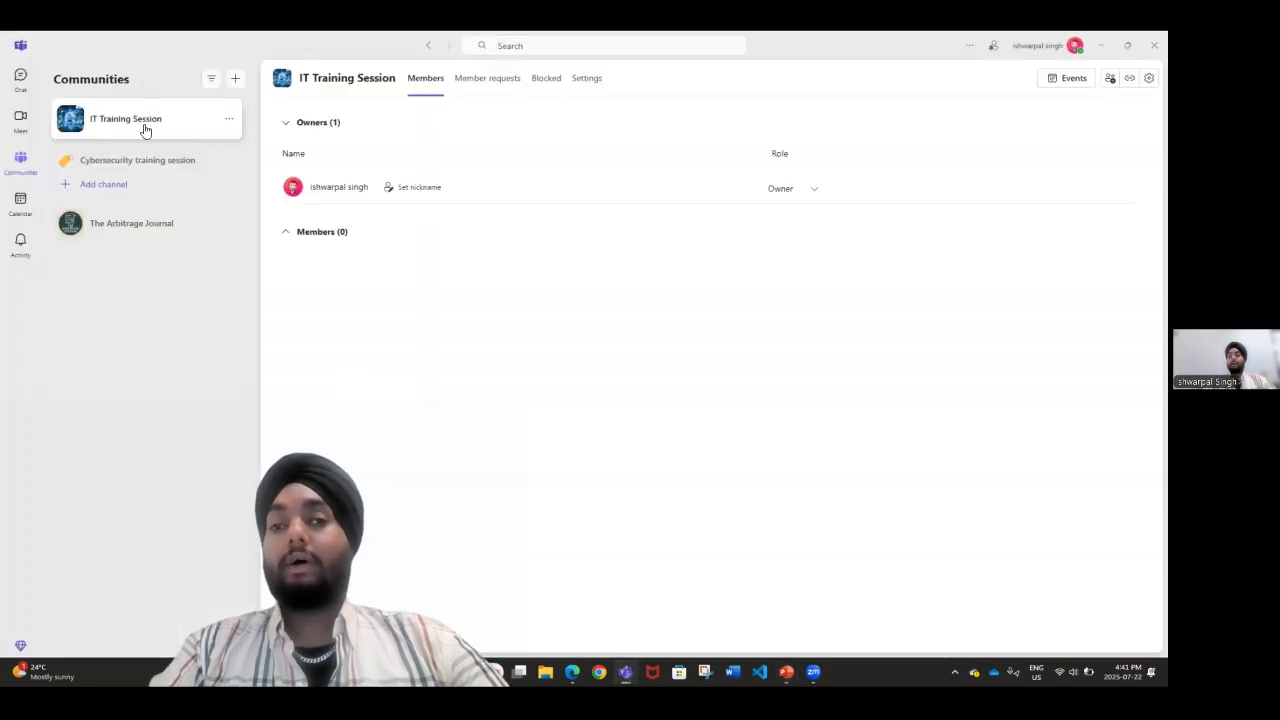
pyautogui.click(238, 80)
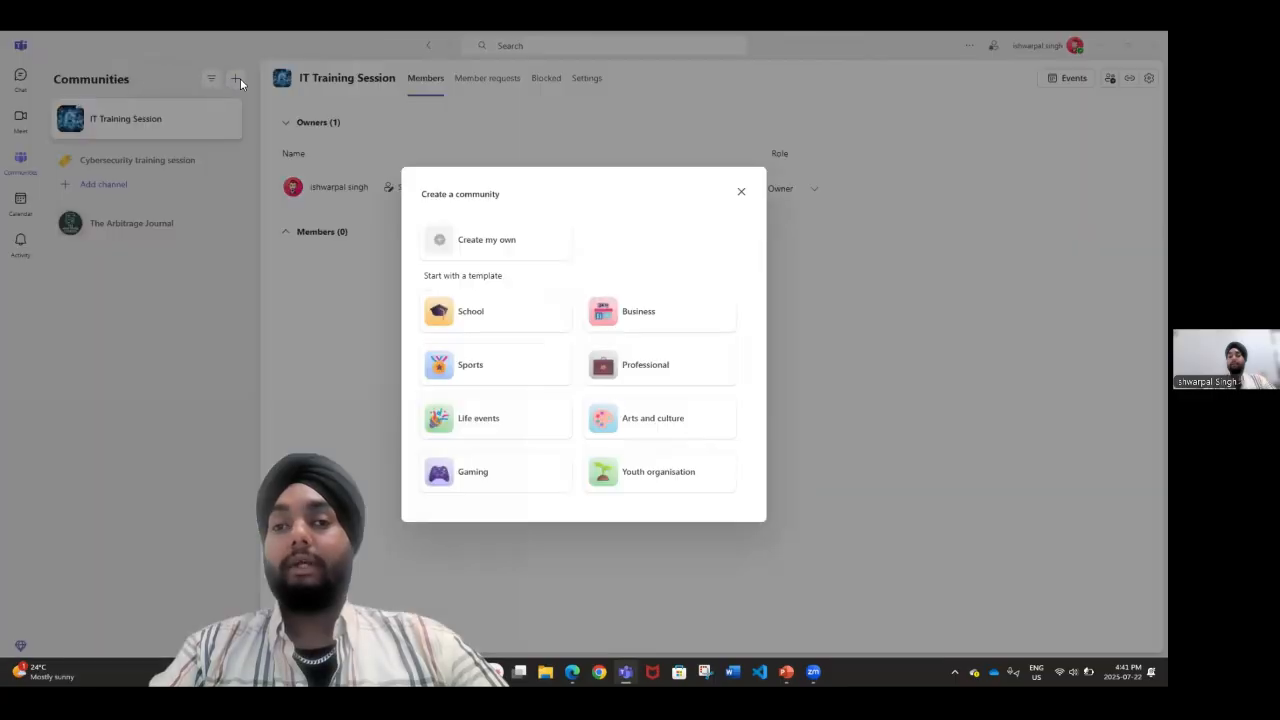
pyautogui.click(517, 250)
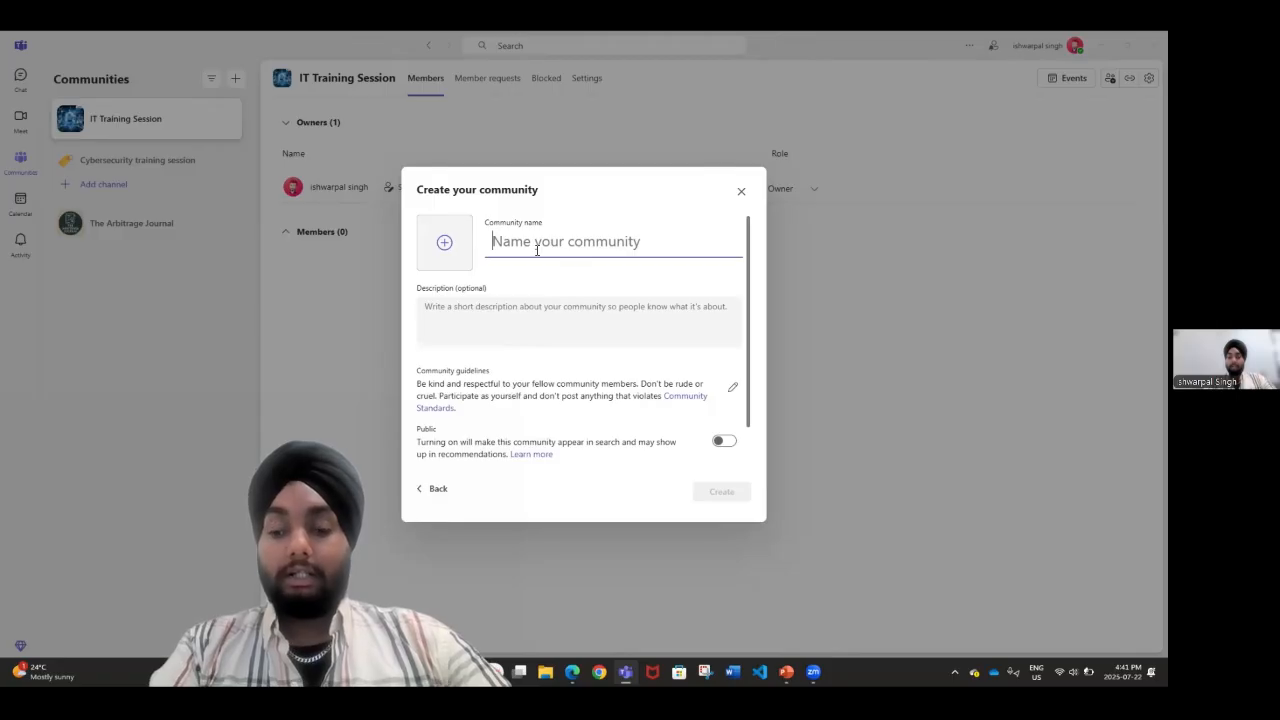
pyautogui.write('Teams.C')
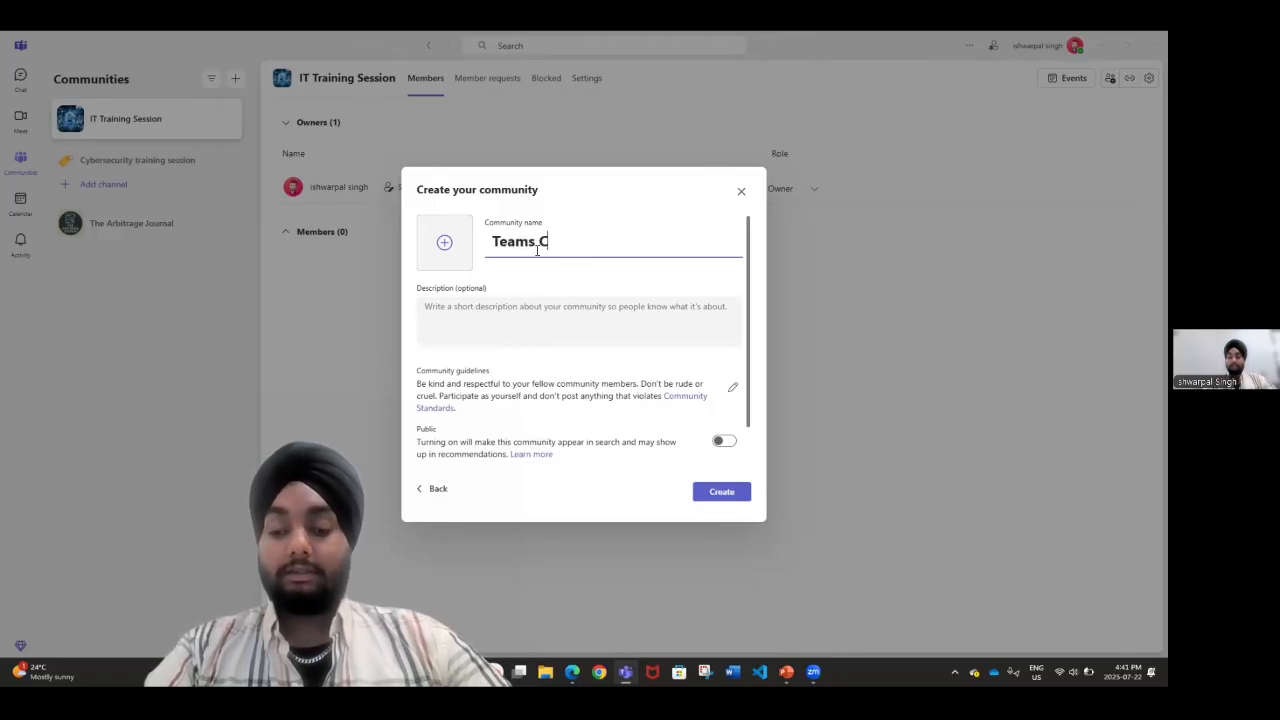
pyautogui.press('BackSpace')
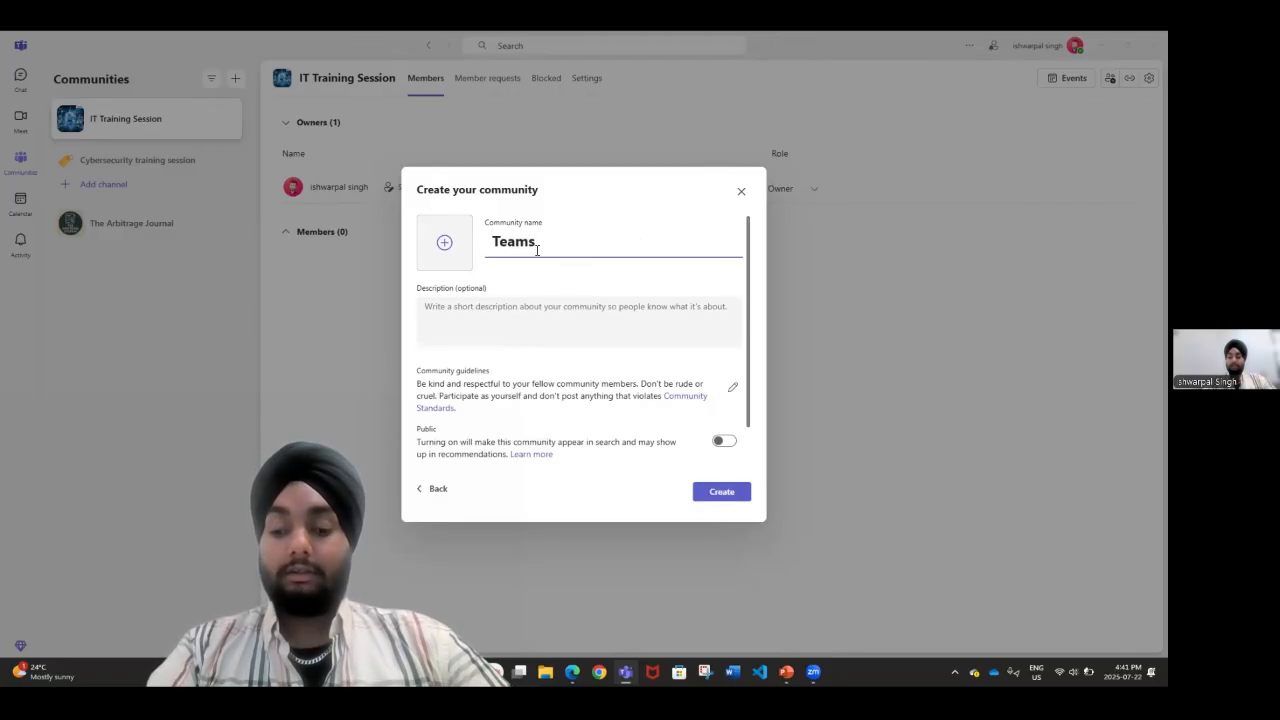
pyautogui.write('Features')
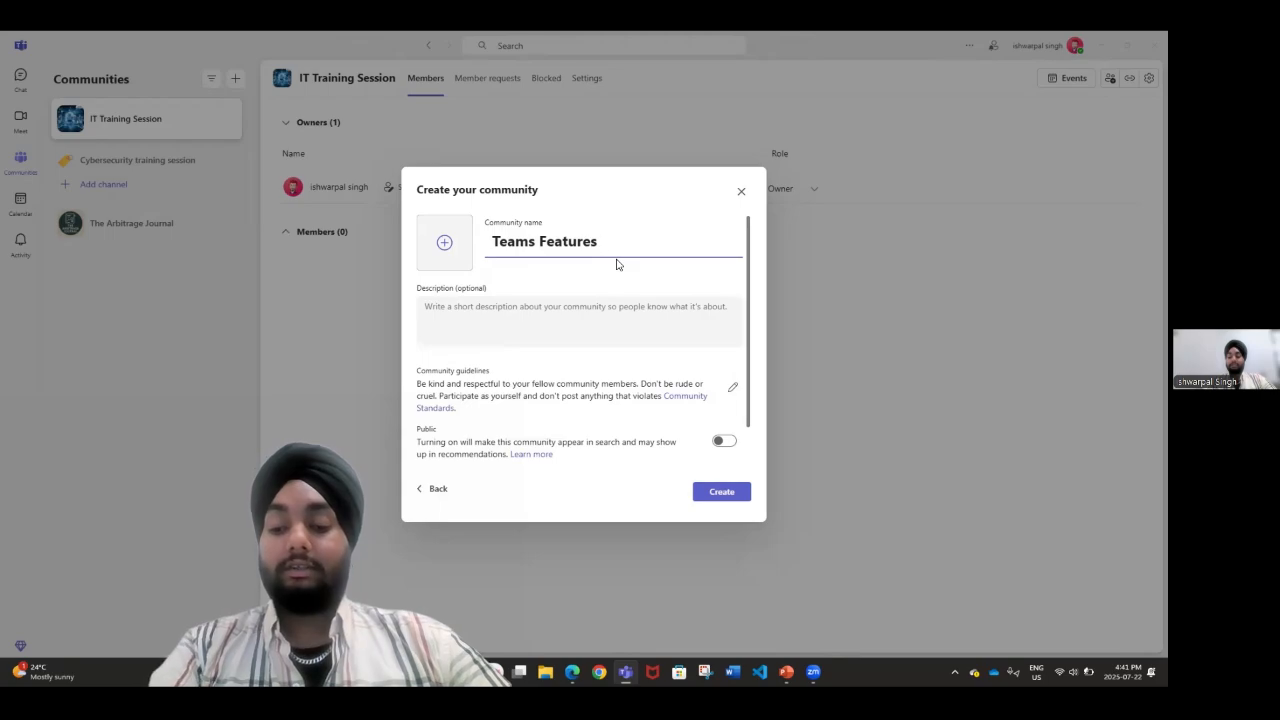
pyautogui.write(' training')
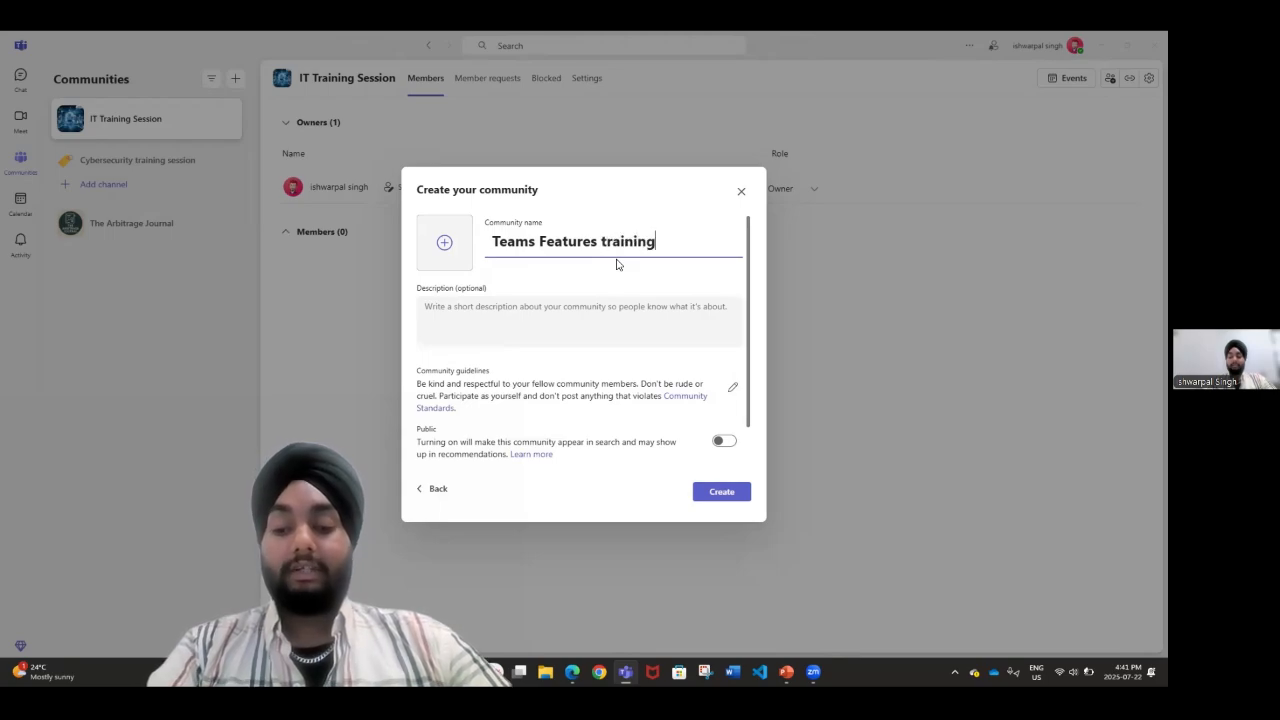
pyautogui.write(' Session')
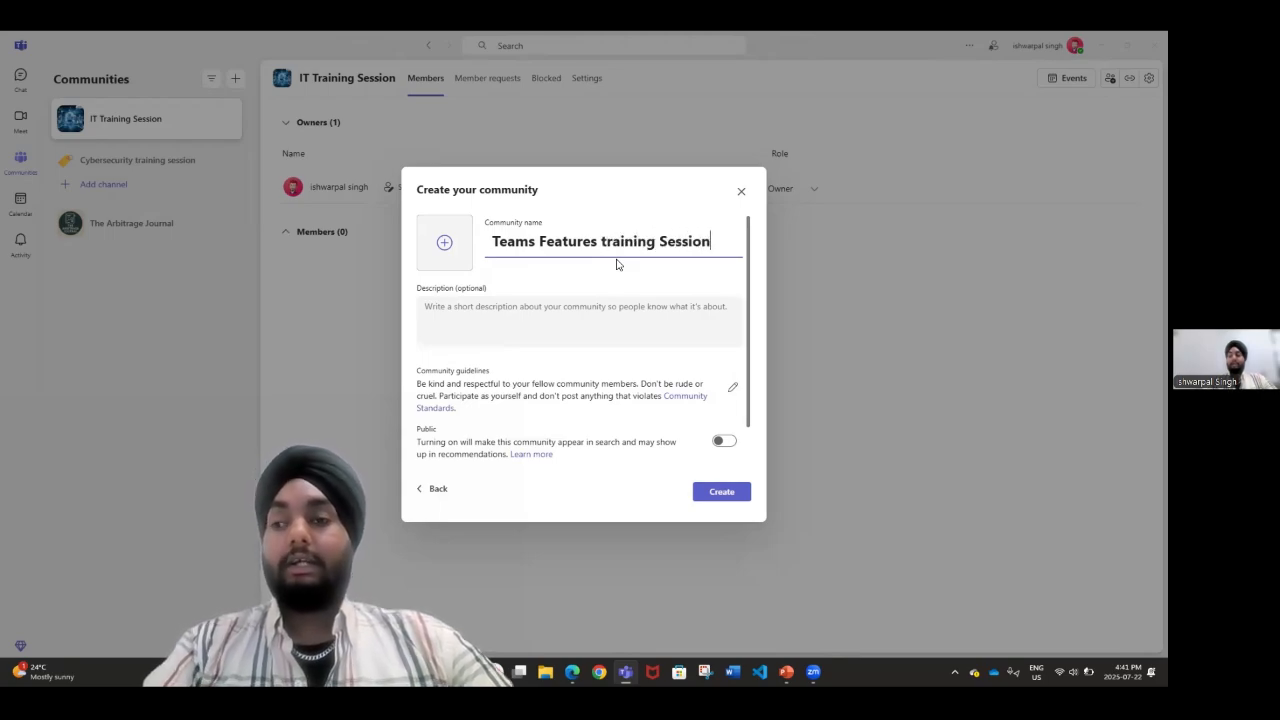
# Set the community picture to the IT image from the IT-Trainer folder.
pyautogui.click(446, 248)
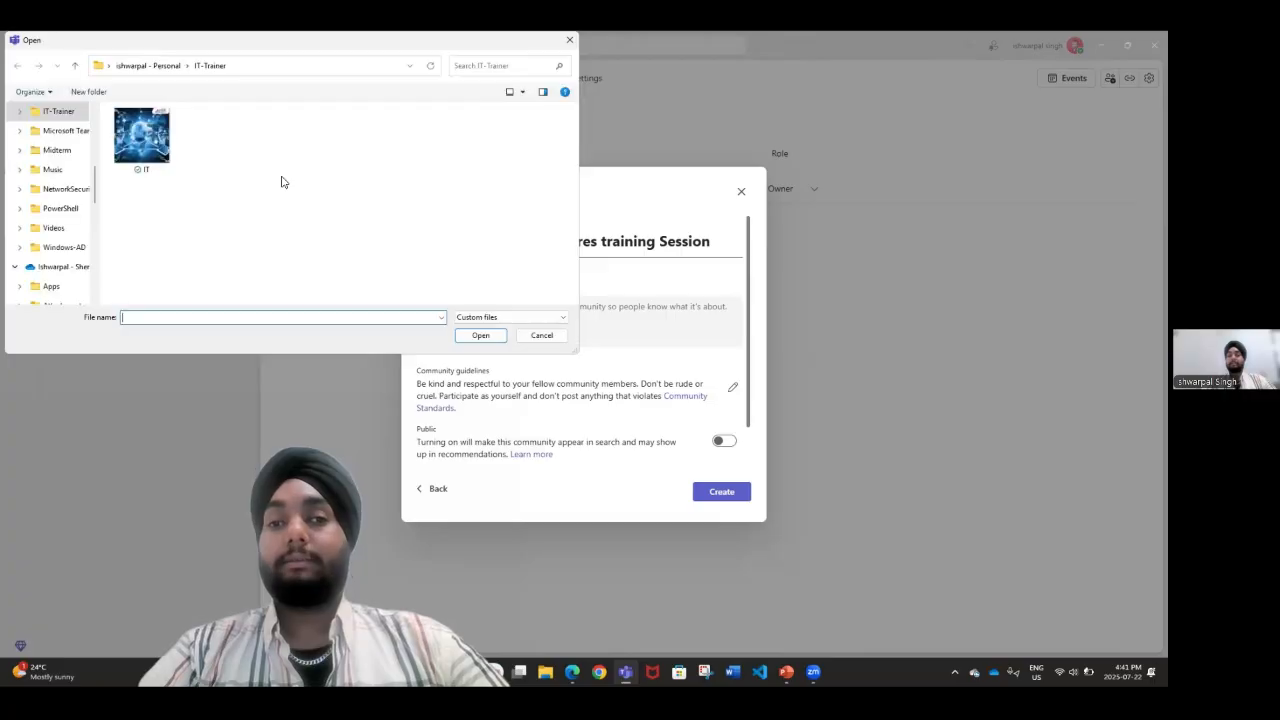
pyautogui.click(142, 138)
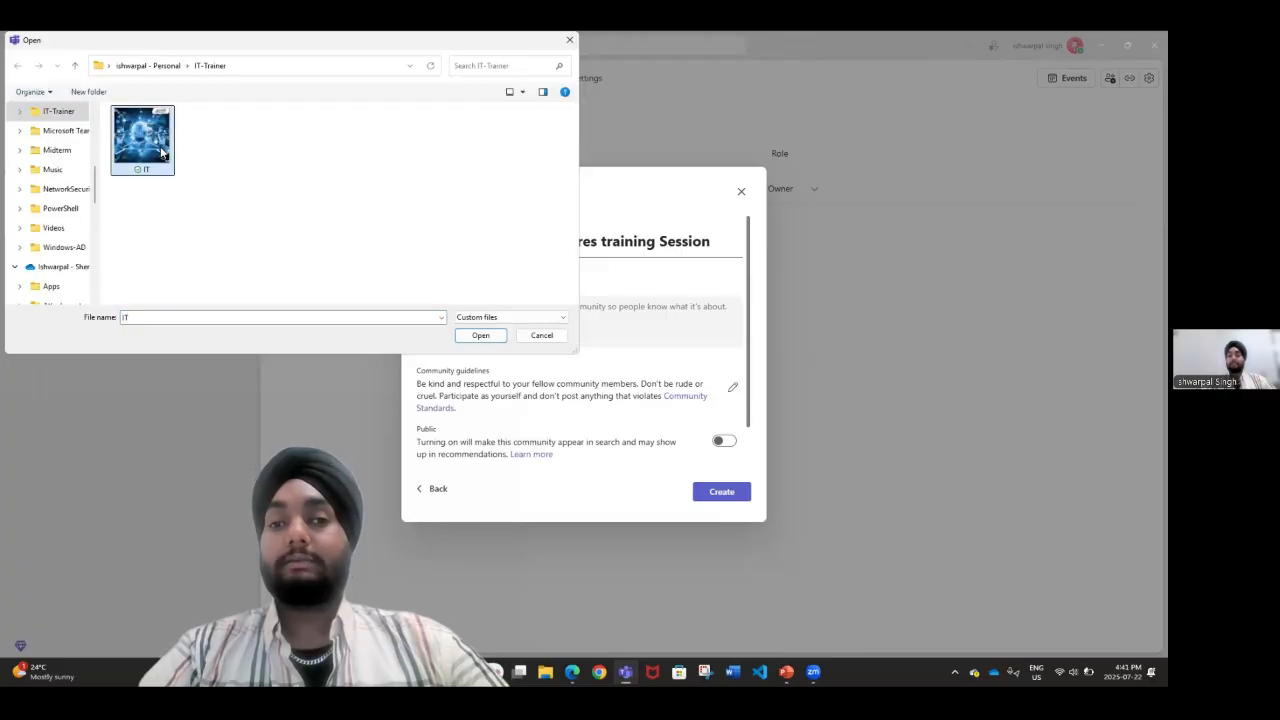
pyautogui.click(480, 337)
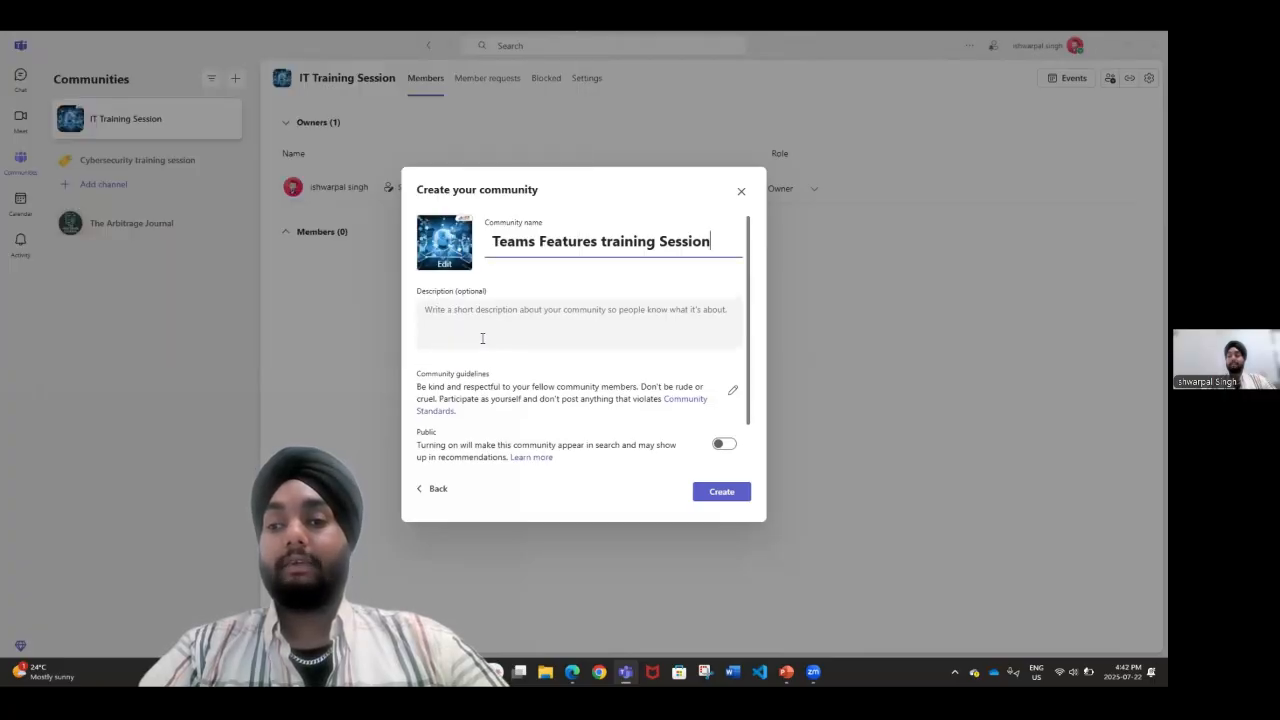
# Enter the community description "IN this community we provide training with the new features in the teams app".
pyautogui.click(513, 315)
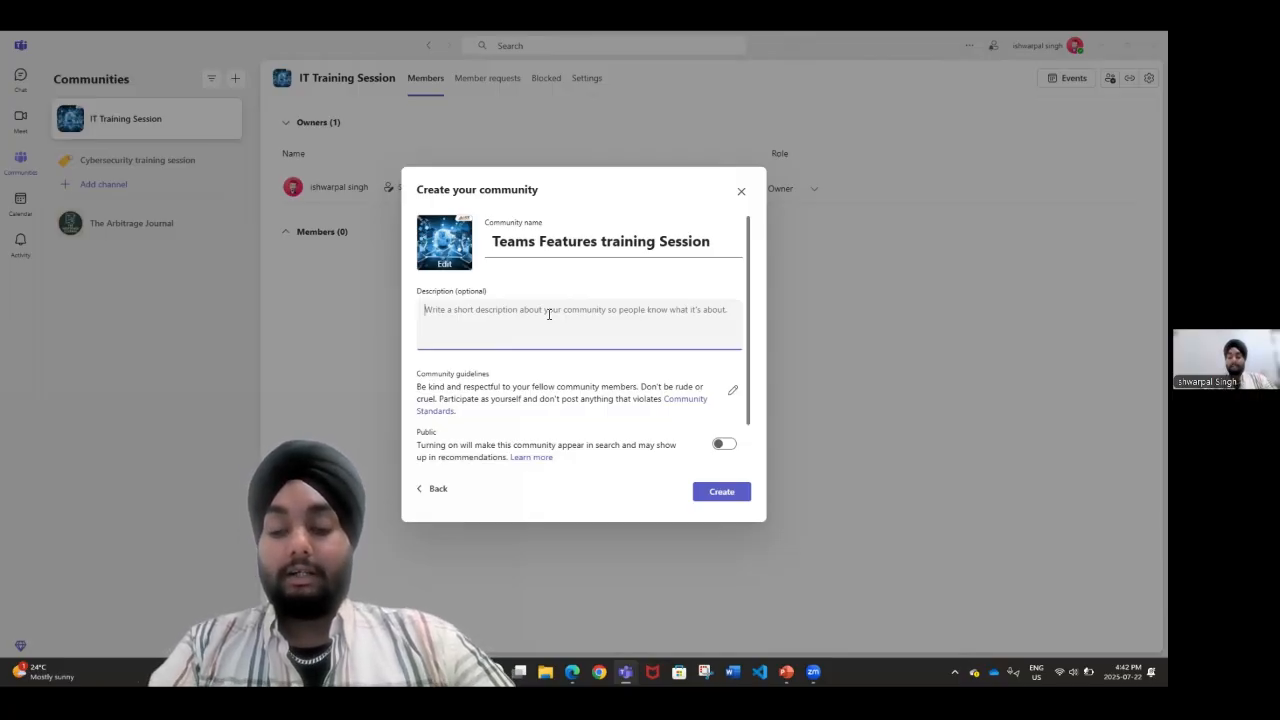
pyautogui.write('IN this c')
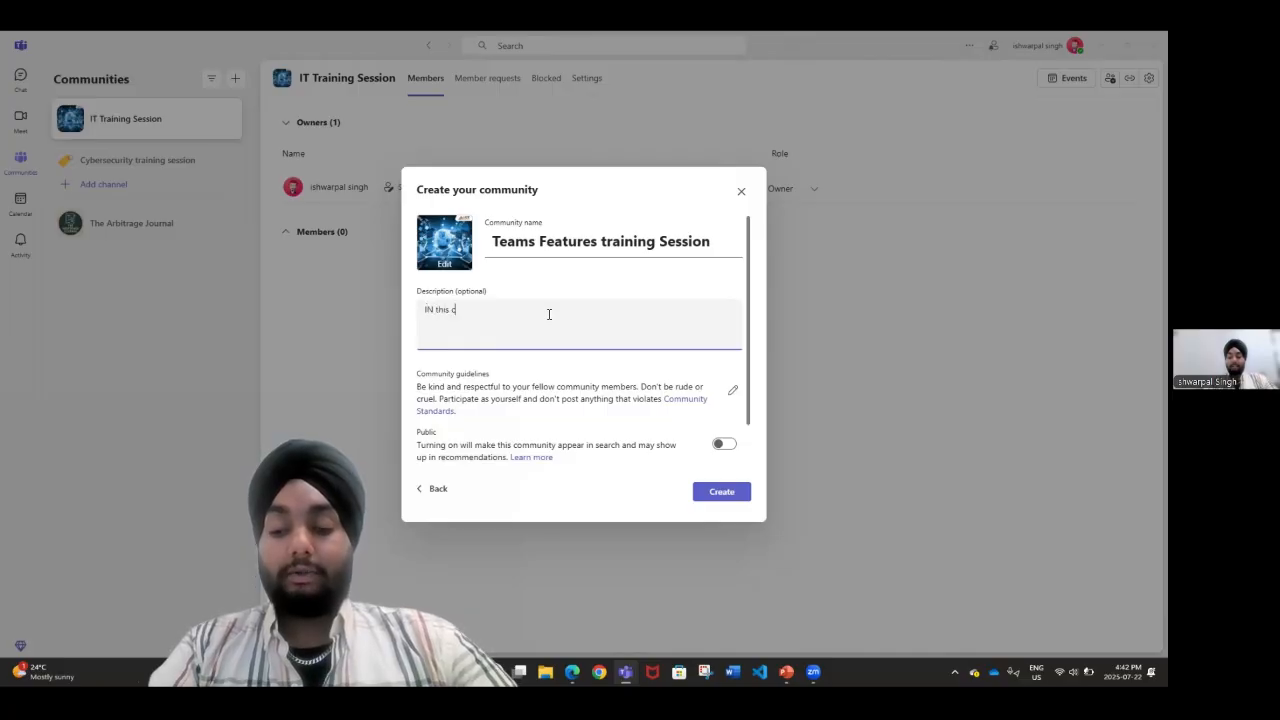
pyautogui.write('ommunity ')
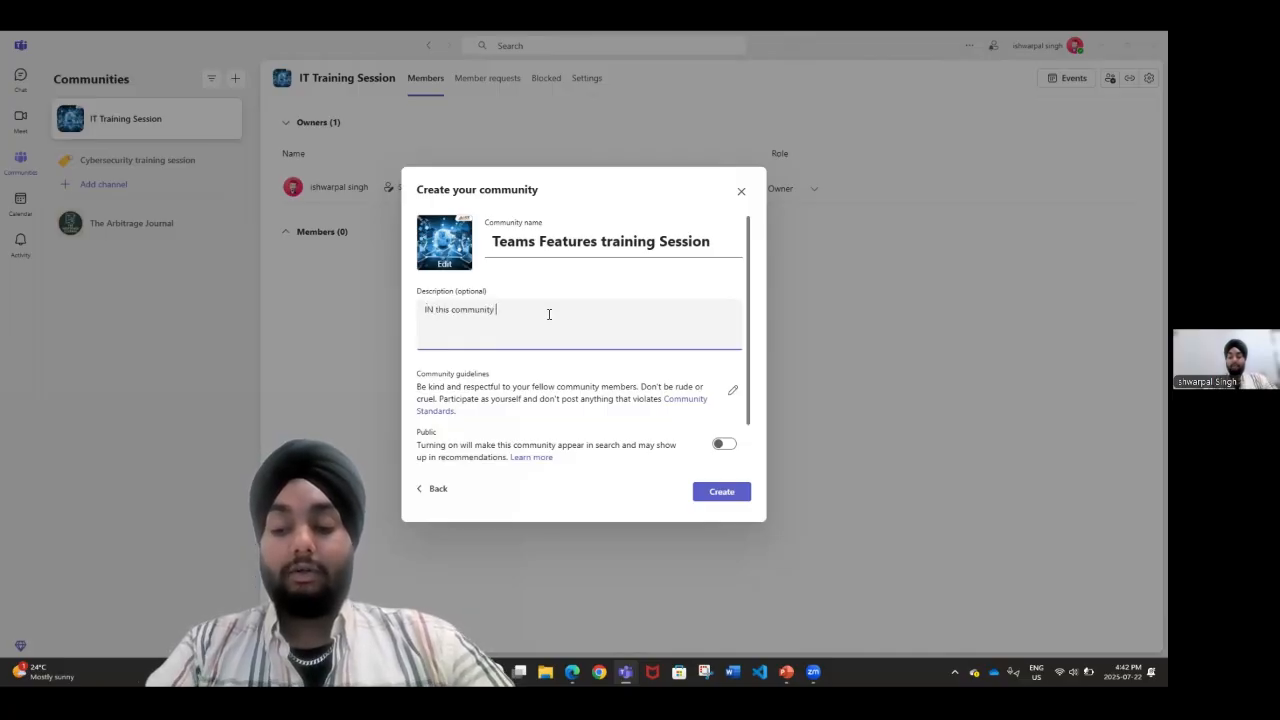
pyautogui.write('we p')
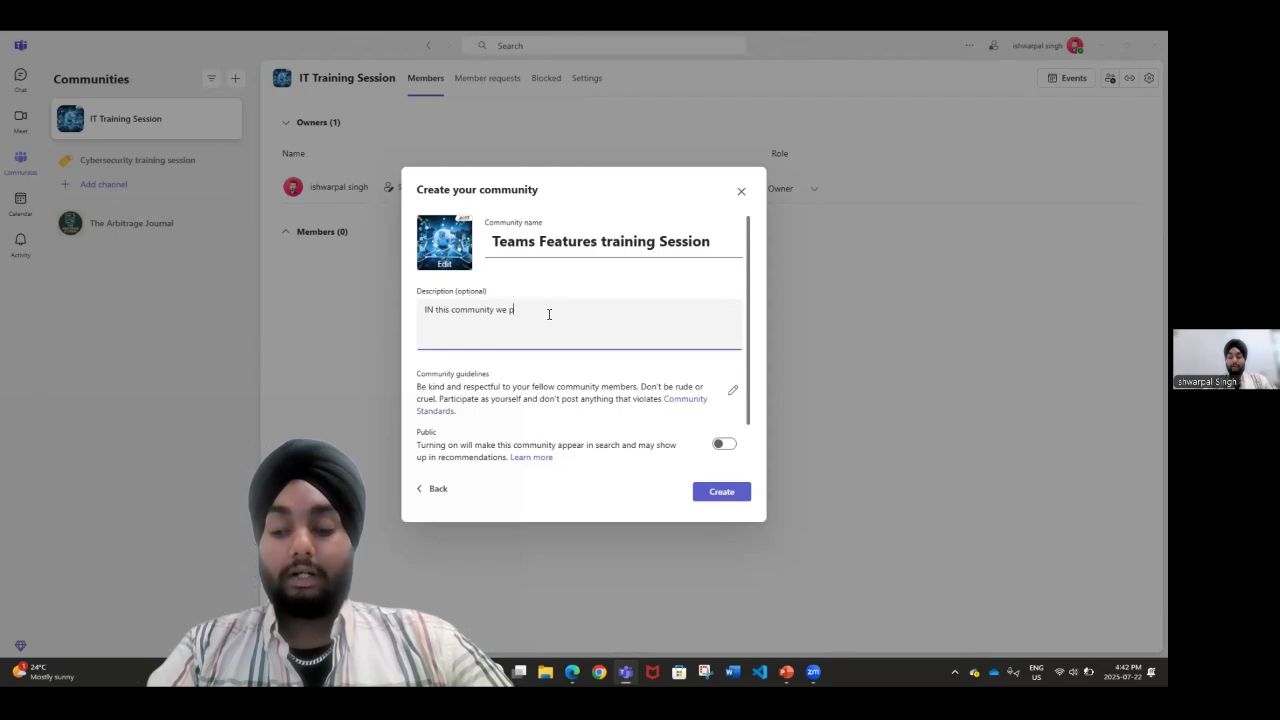
pyautogui.write('rovide tr')
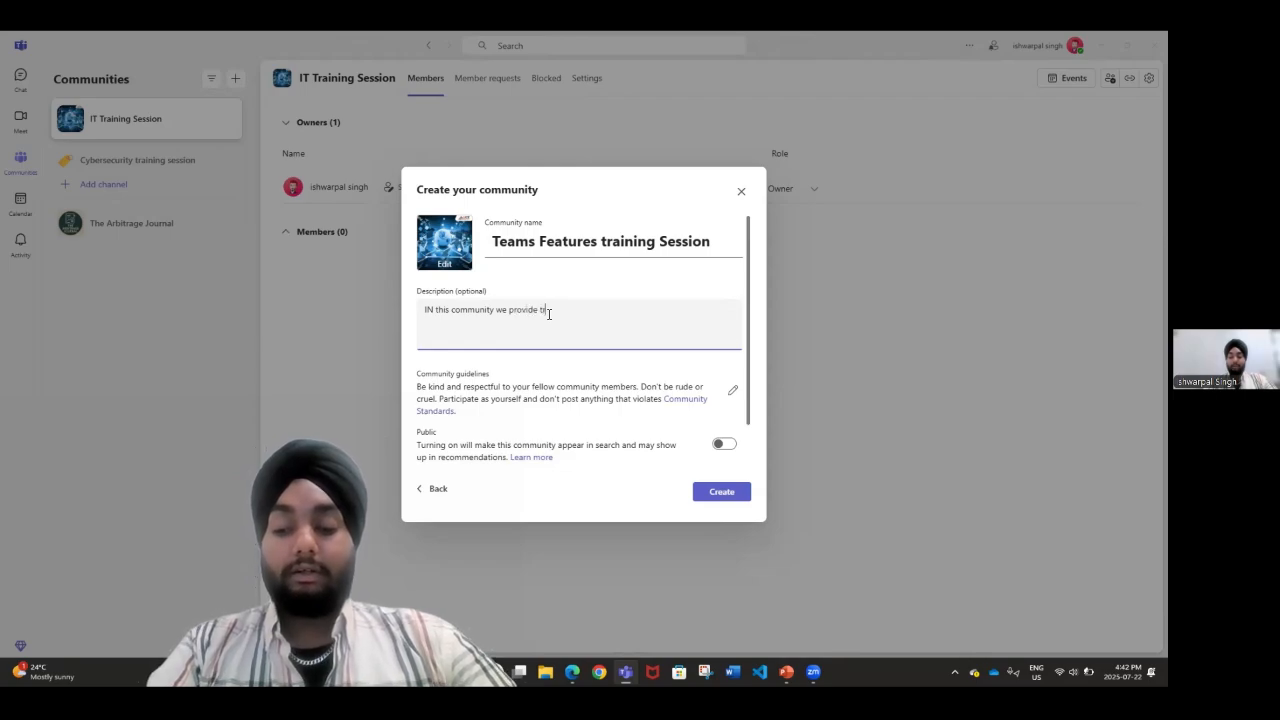
pyautogui.write('aining w')
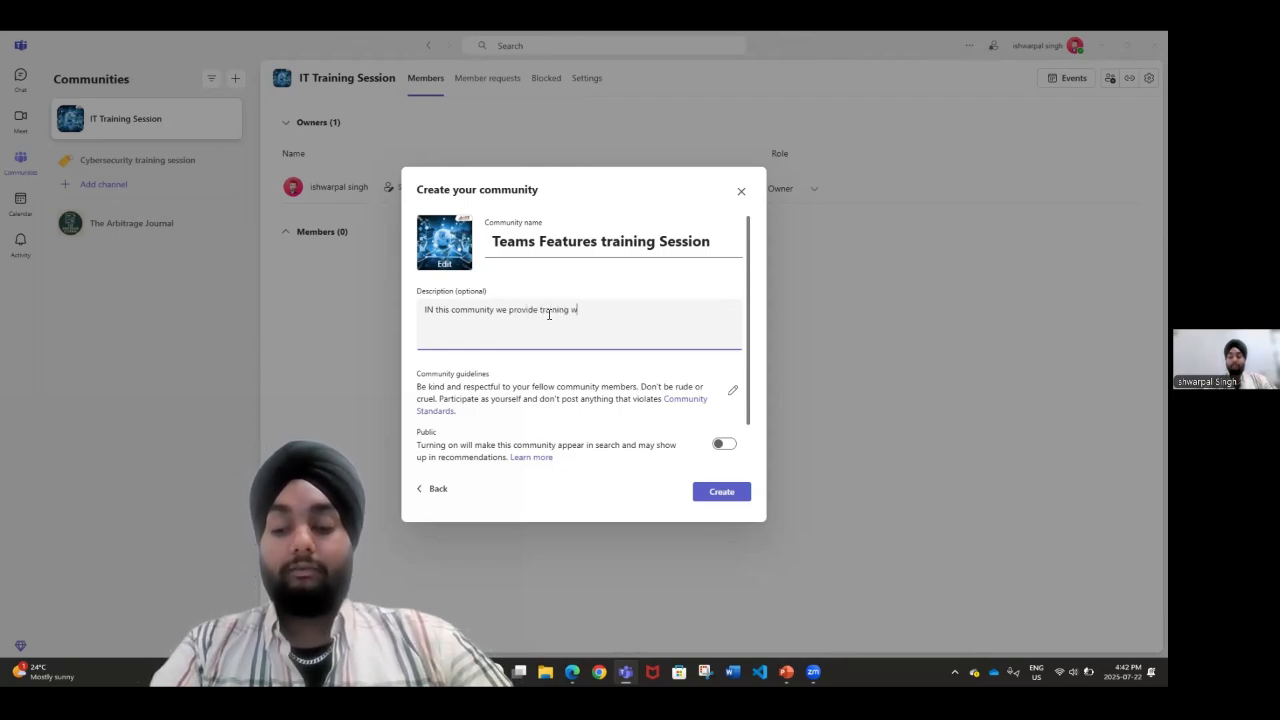
pyautogui.write('ith the ne')
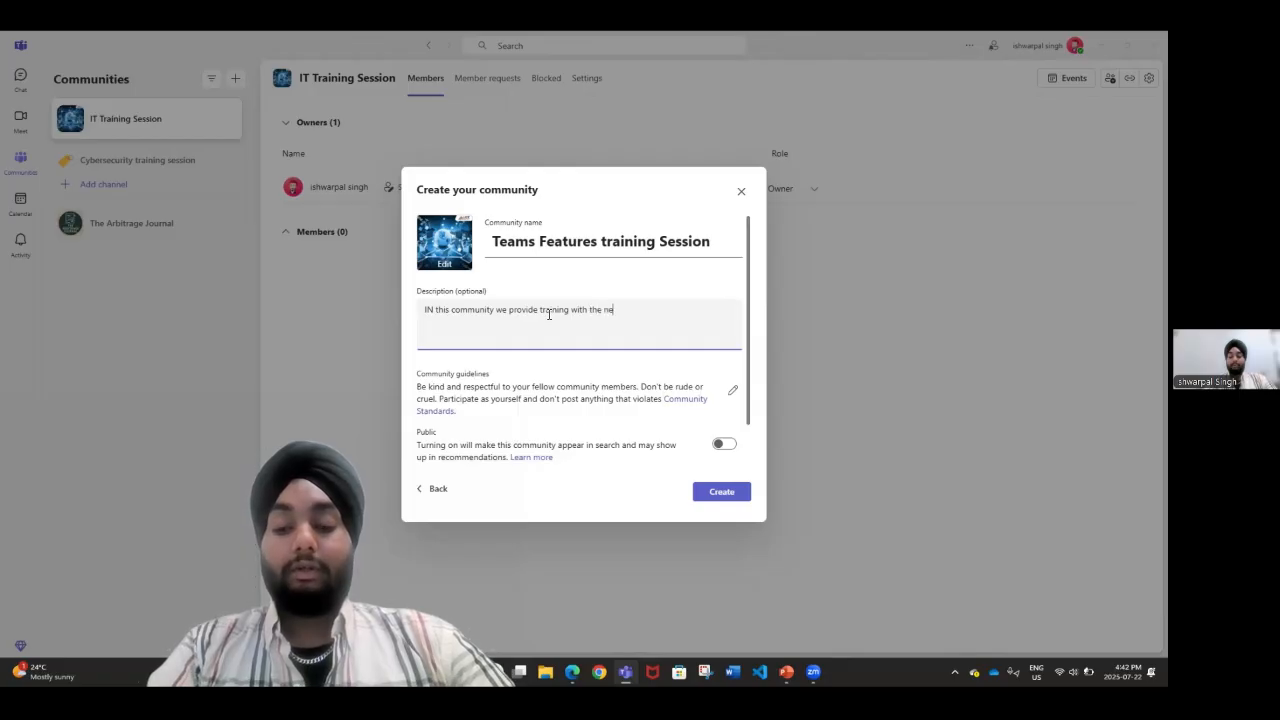
pyautogui.write('w feature')
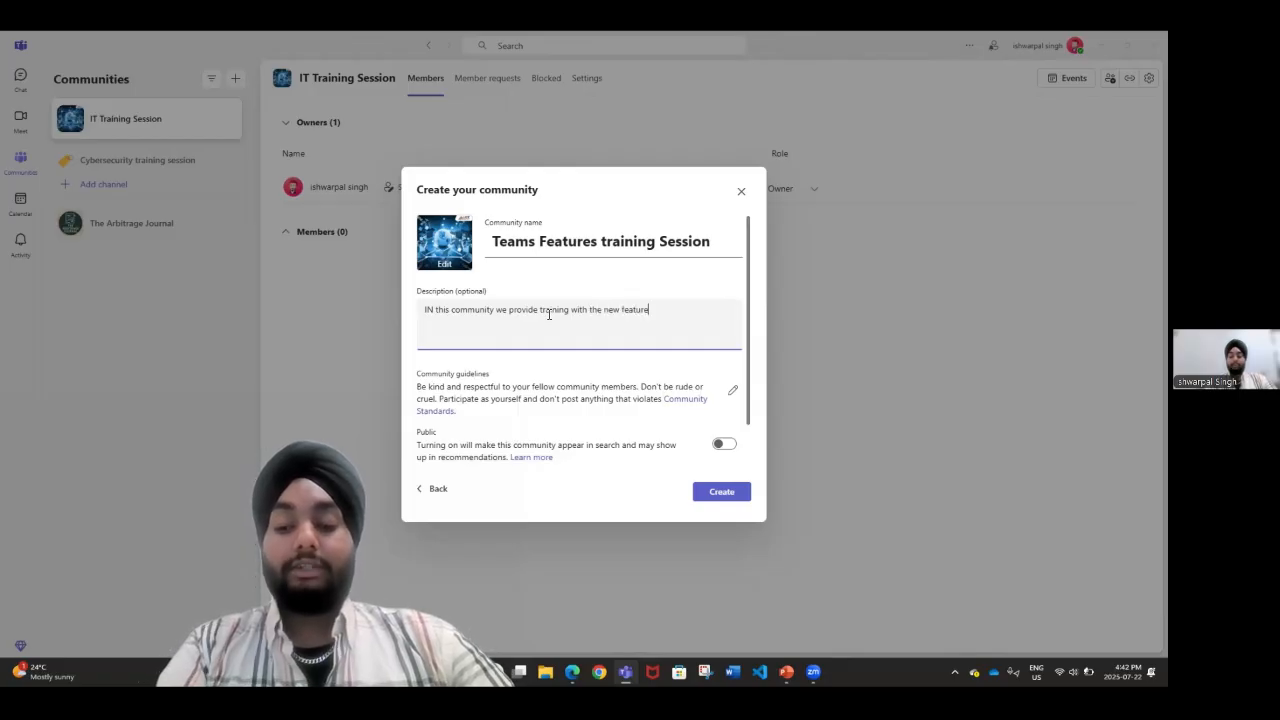
pyautogui.write('s in the ')
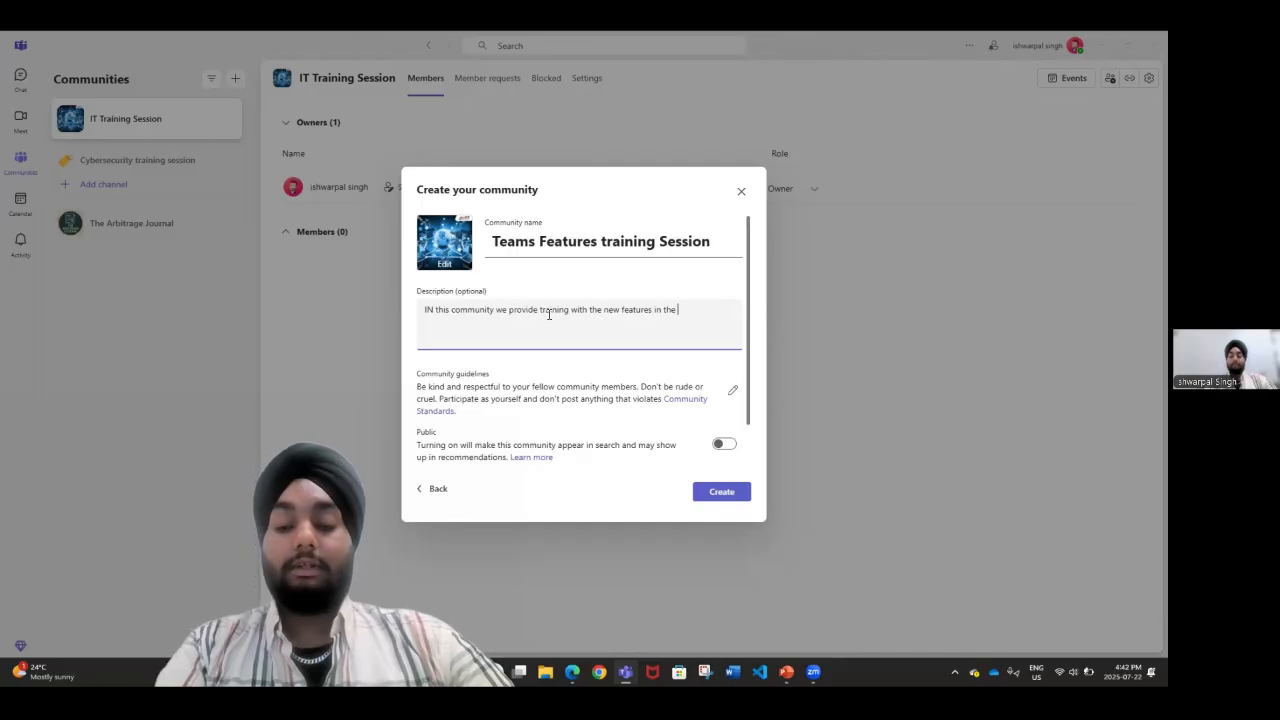
pyautogui.write('teams app')
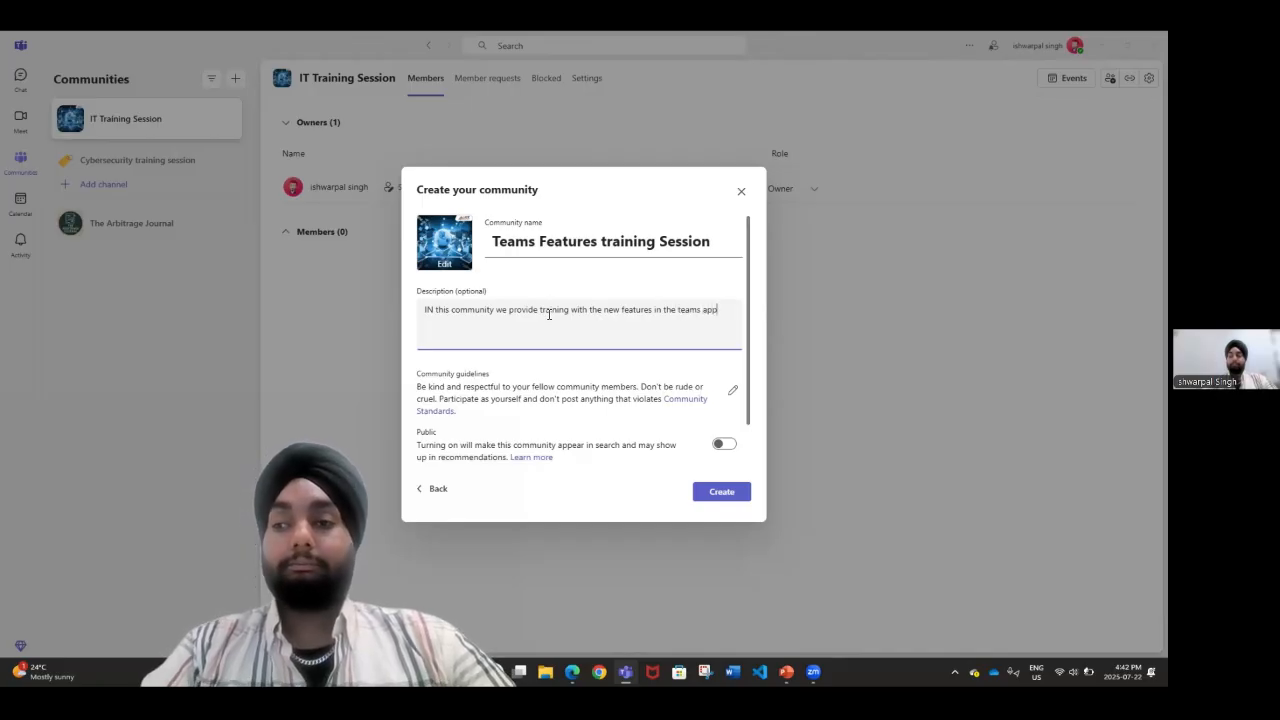
# Make the community public and create it.
pyautogui.scroll(-1, 579, 418)
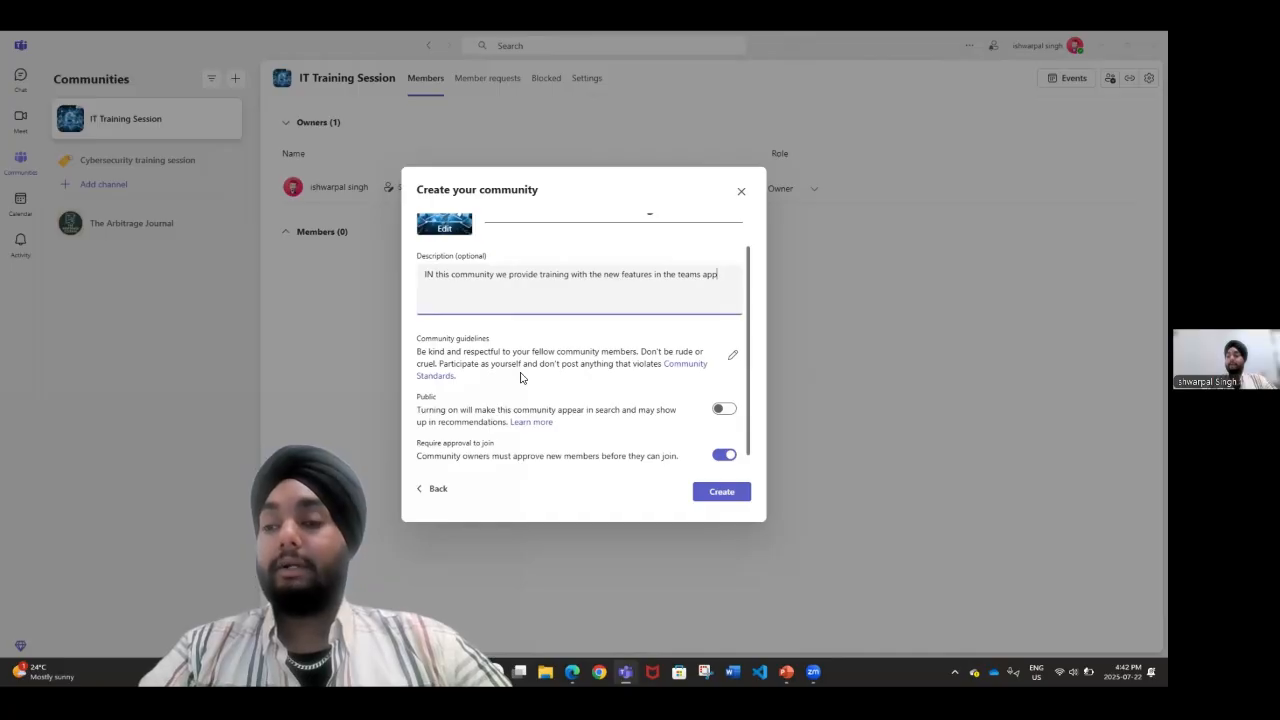
pyautogui.scroll(-1, 521, 378)
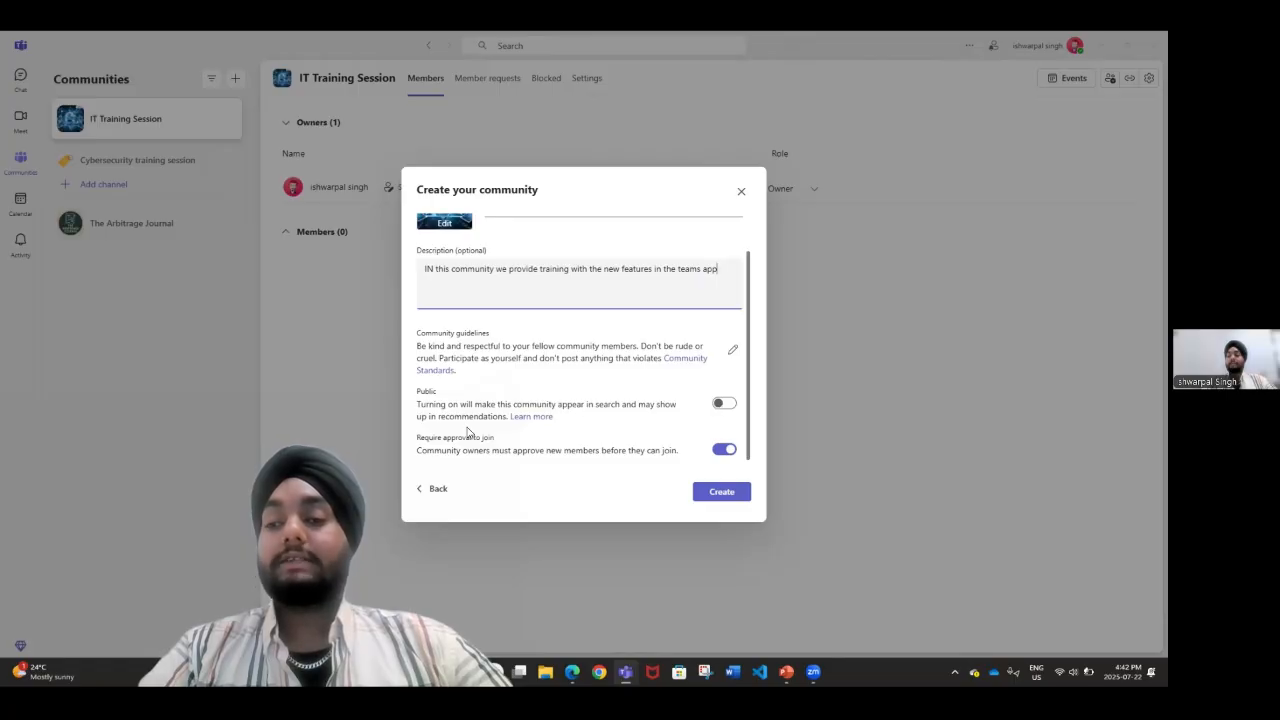
pyautogui.click(720, 405)
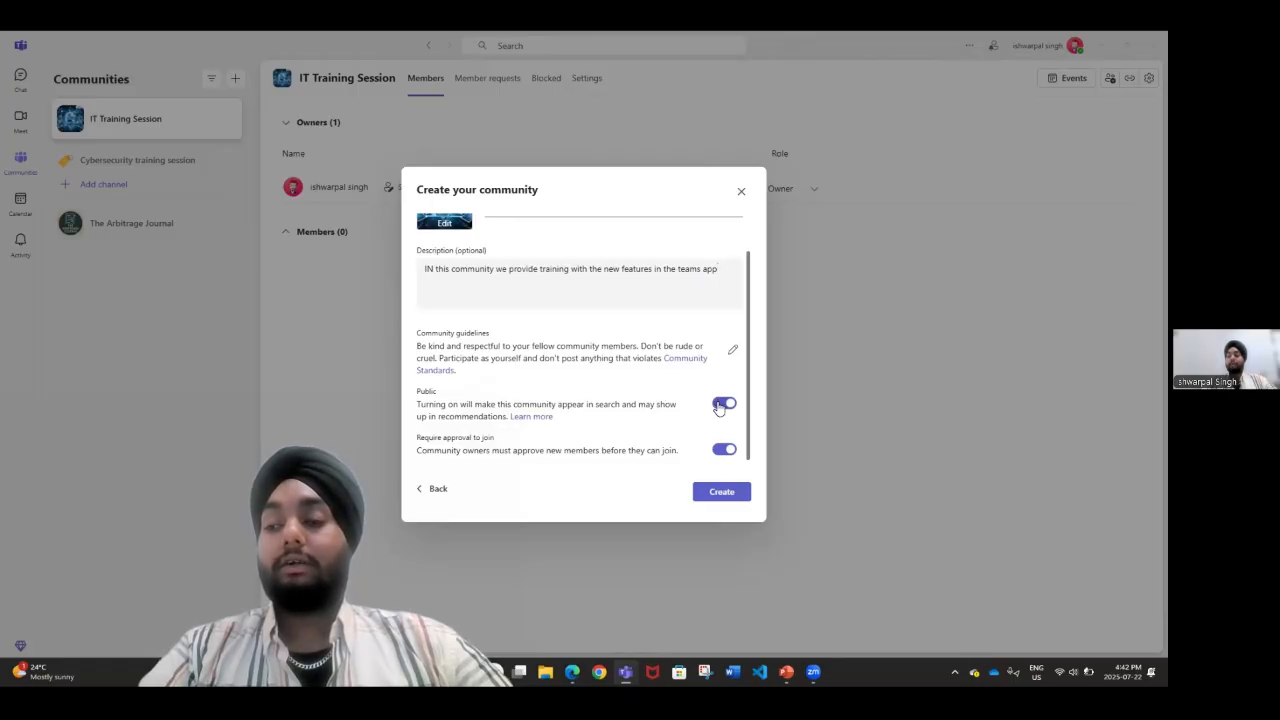
pyautogui.click(723, 500)
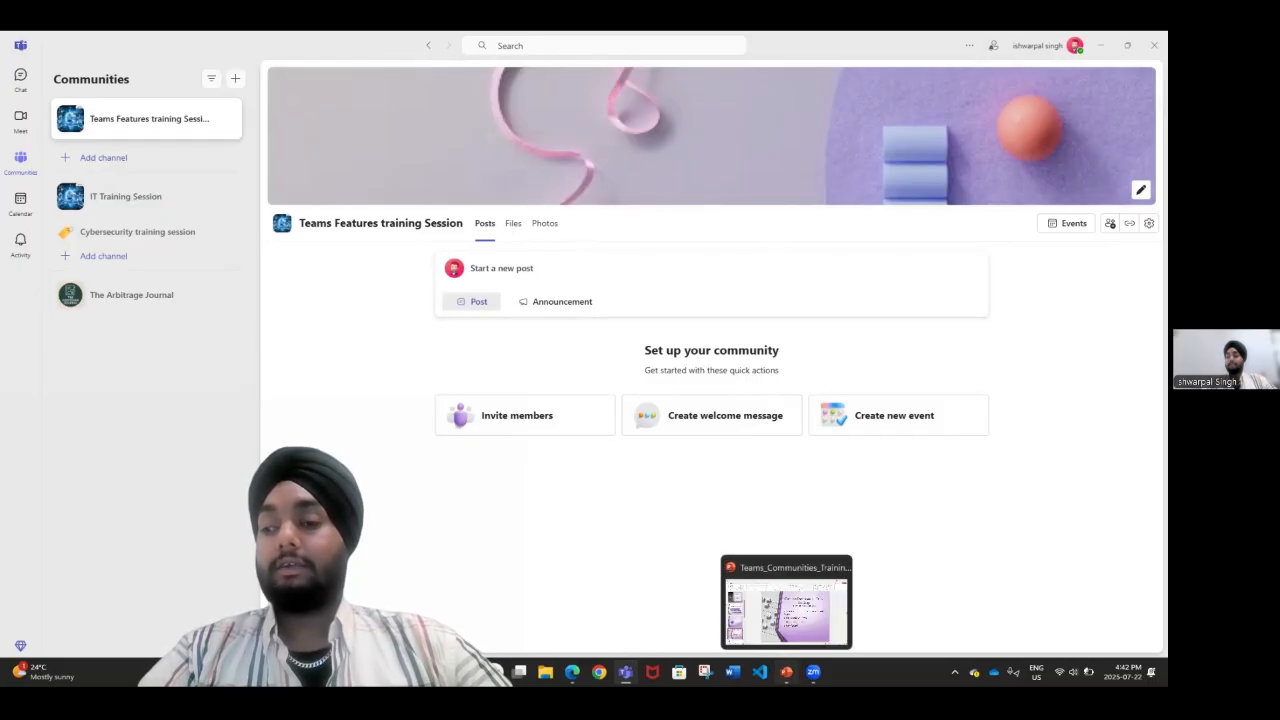
# Switch to the PowerPoint presentation and show slide 7, "Posting Messages & Creating Channels".
pyautogui.click(786, 672)
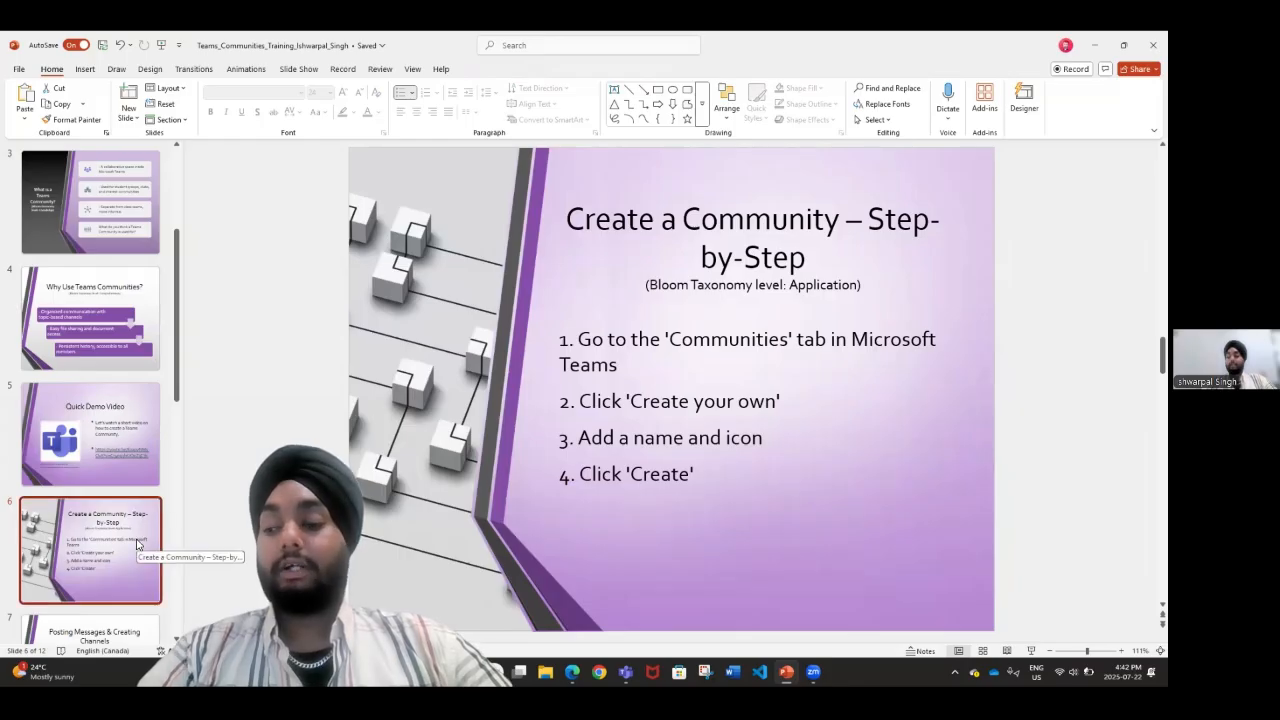
pyautogui.scroll(-3, 138, 544)
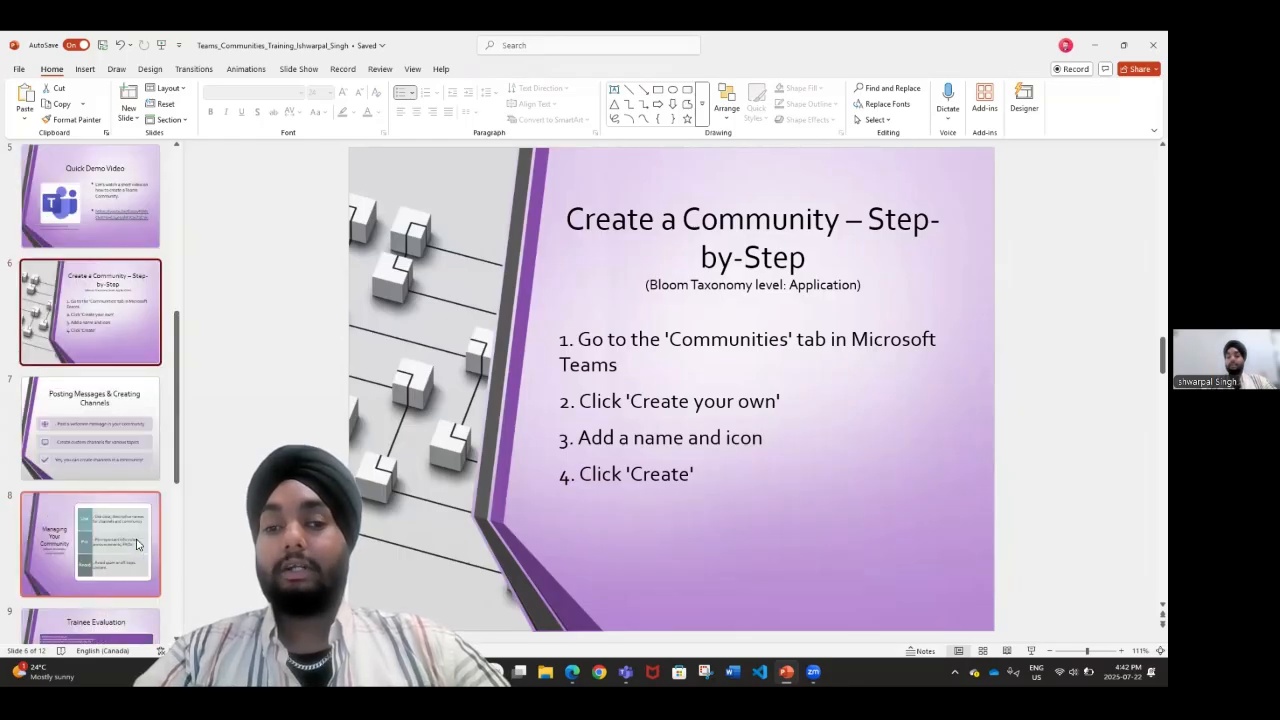
pyautogui.click(127, 429)
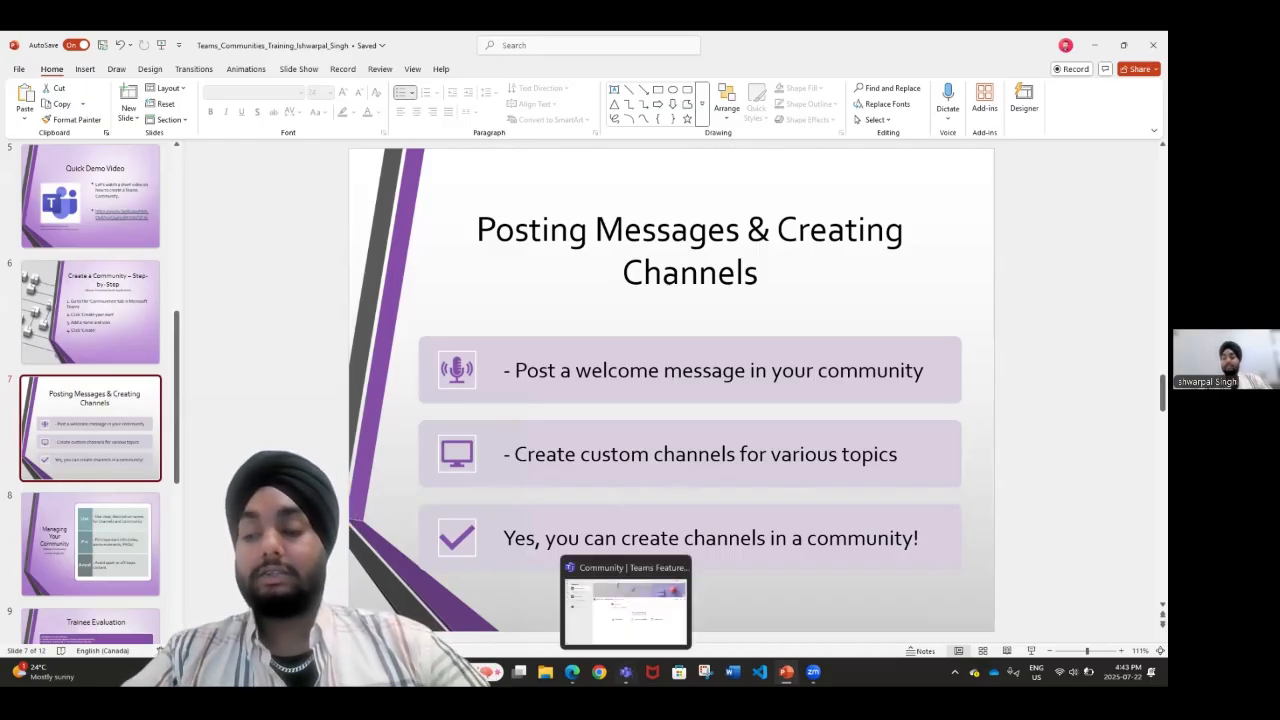
# Switch to Microsoft Teams and create a welcome message for new members titled "Welcome to our community!".
pyautogui.click(626, 672)
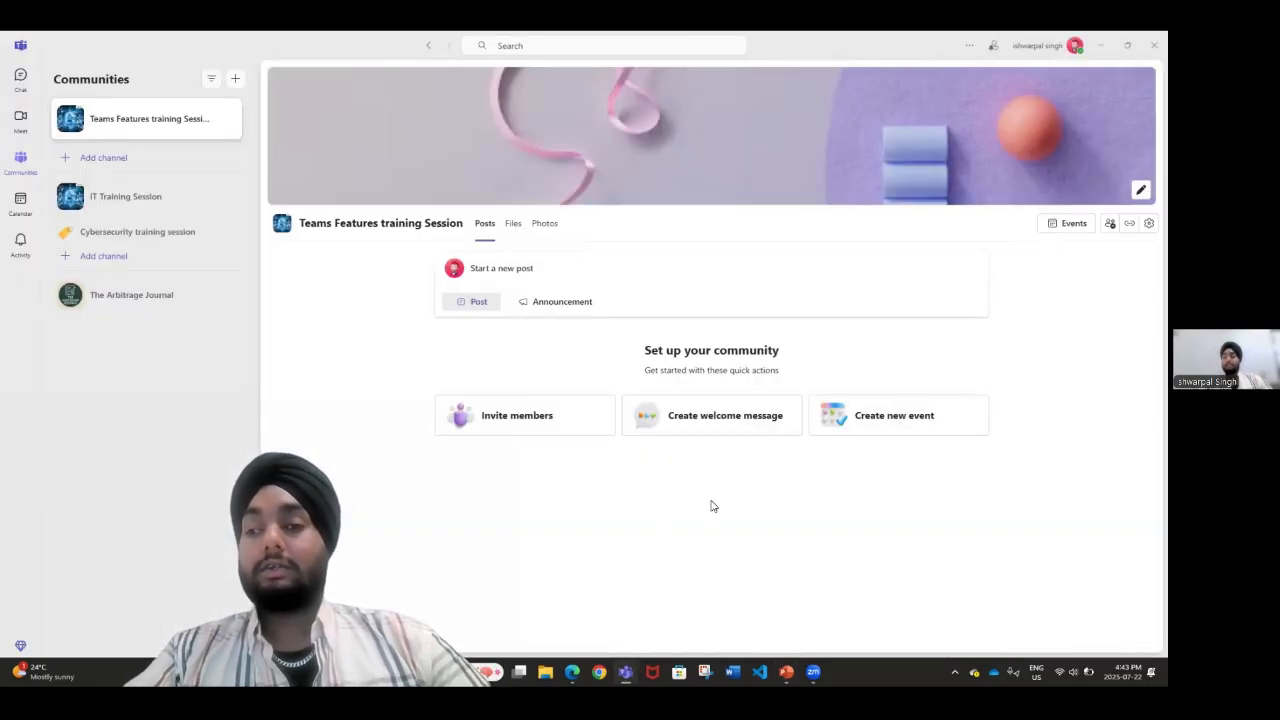
pyautogui.click(725, 415)
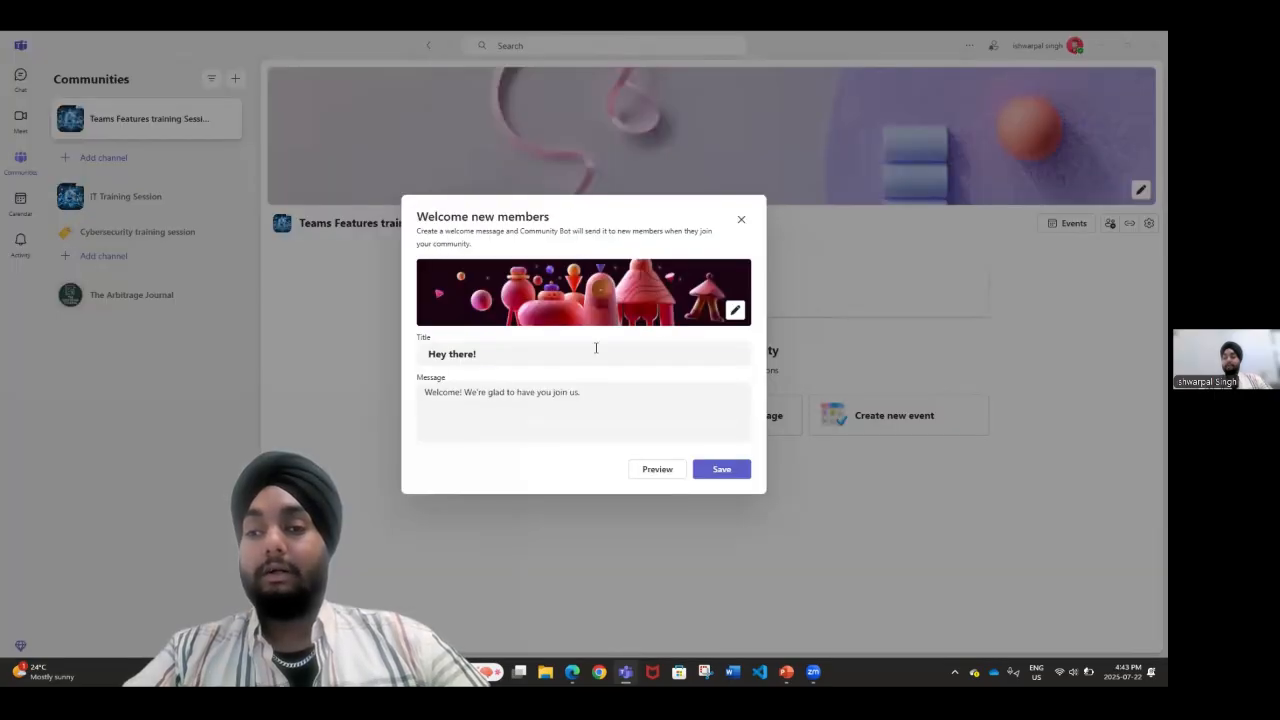
pyautogui.click(596, 349)
pyautogui.moveTo(596, 349); pyautogui.dragTo(397, 362)
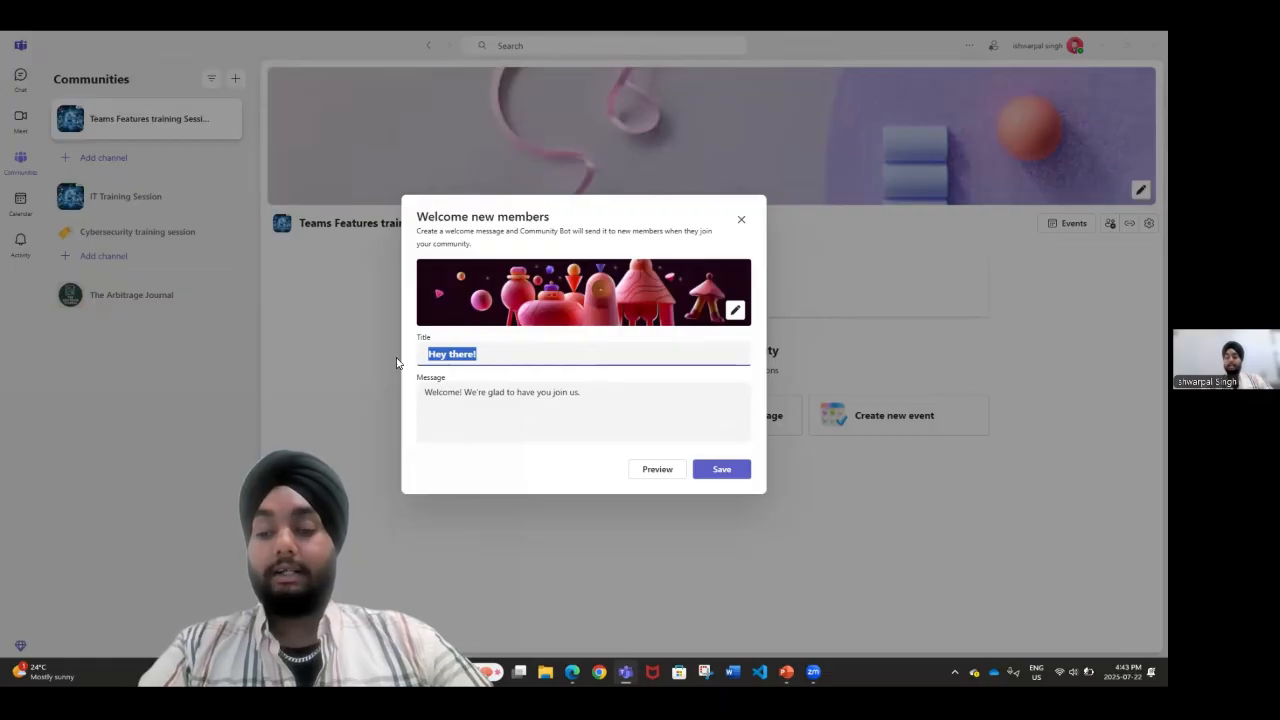
pyautogui.press('BackSpace')
pyautogui.write('Welcom')
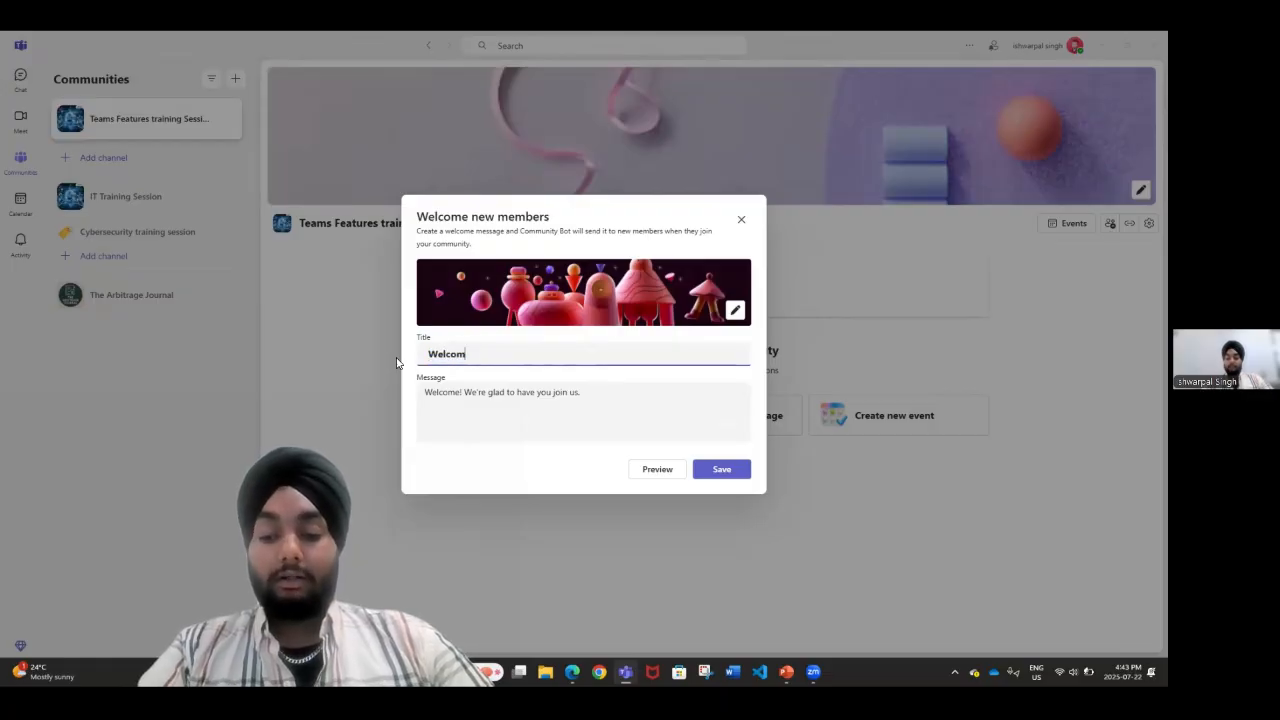
pyautogui.write('ee to ou')
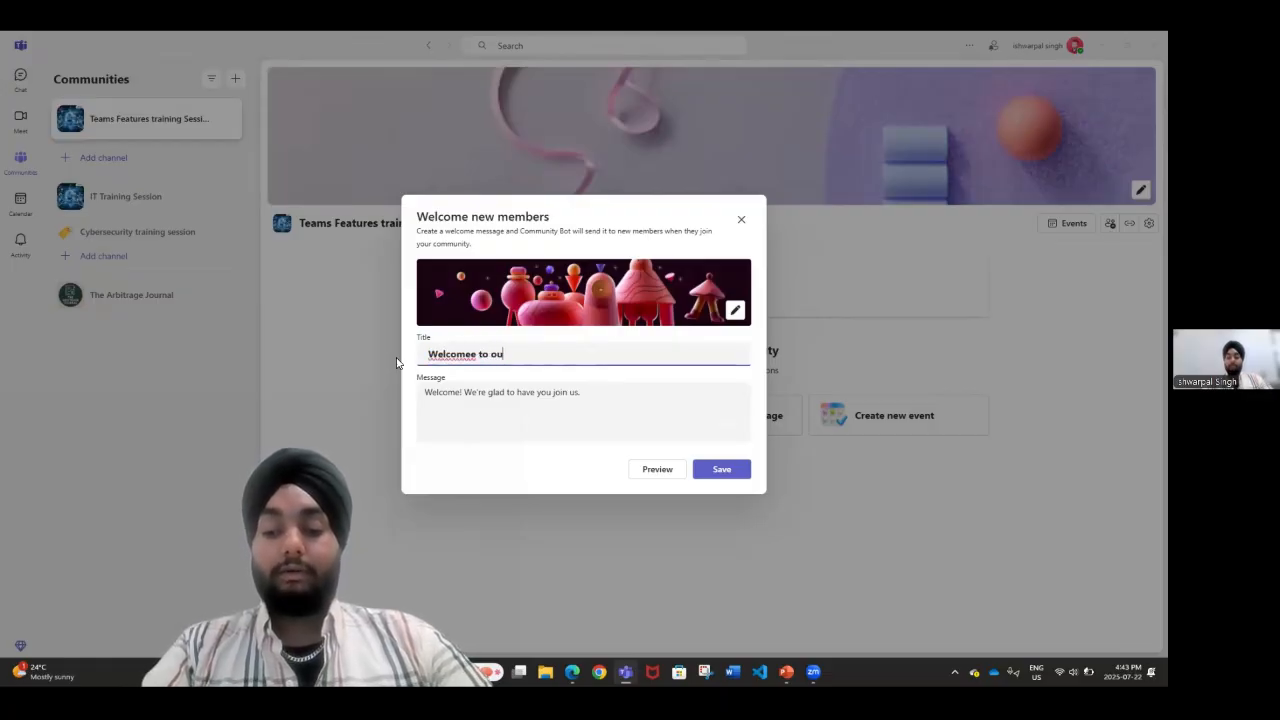
pyautogui.write('r community!')
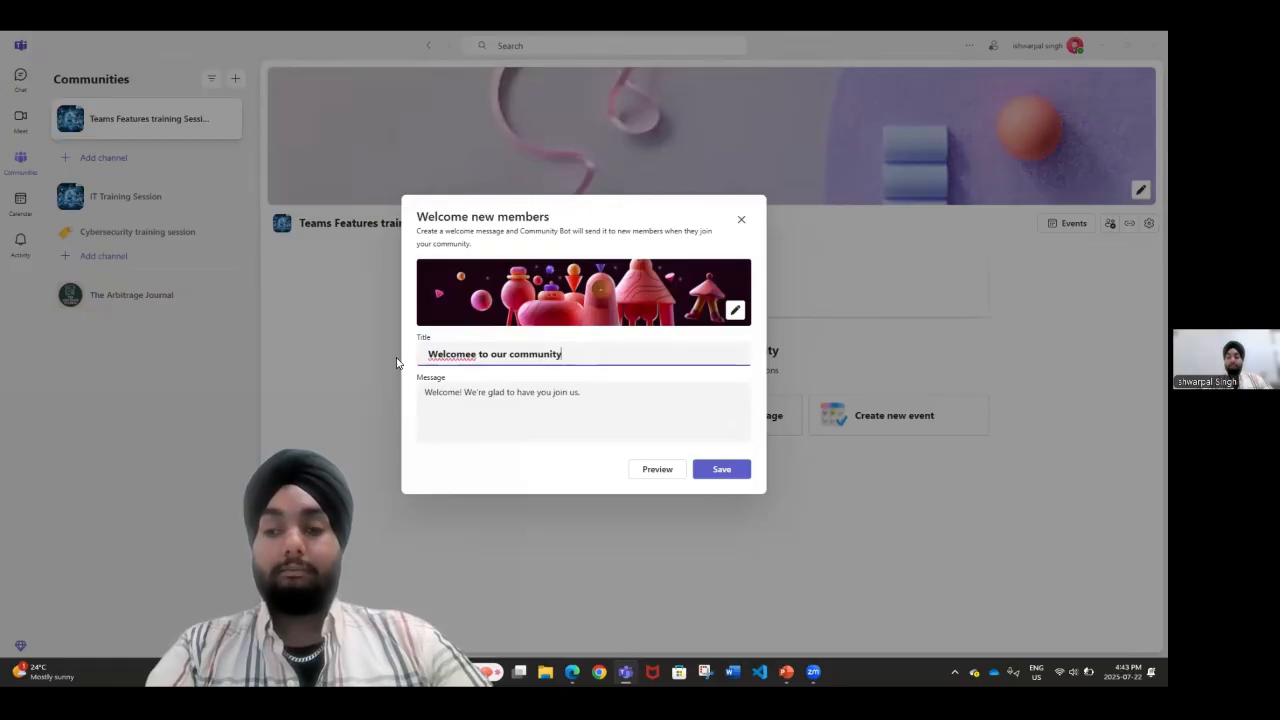
pyautogui.click(469, 355)
pyautogui.press('BackSpace')
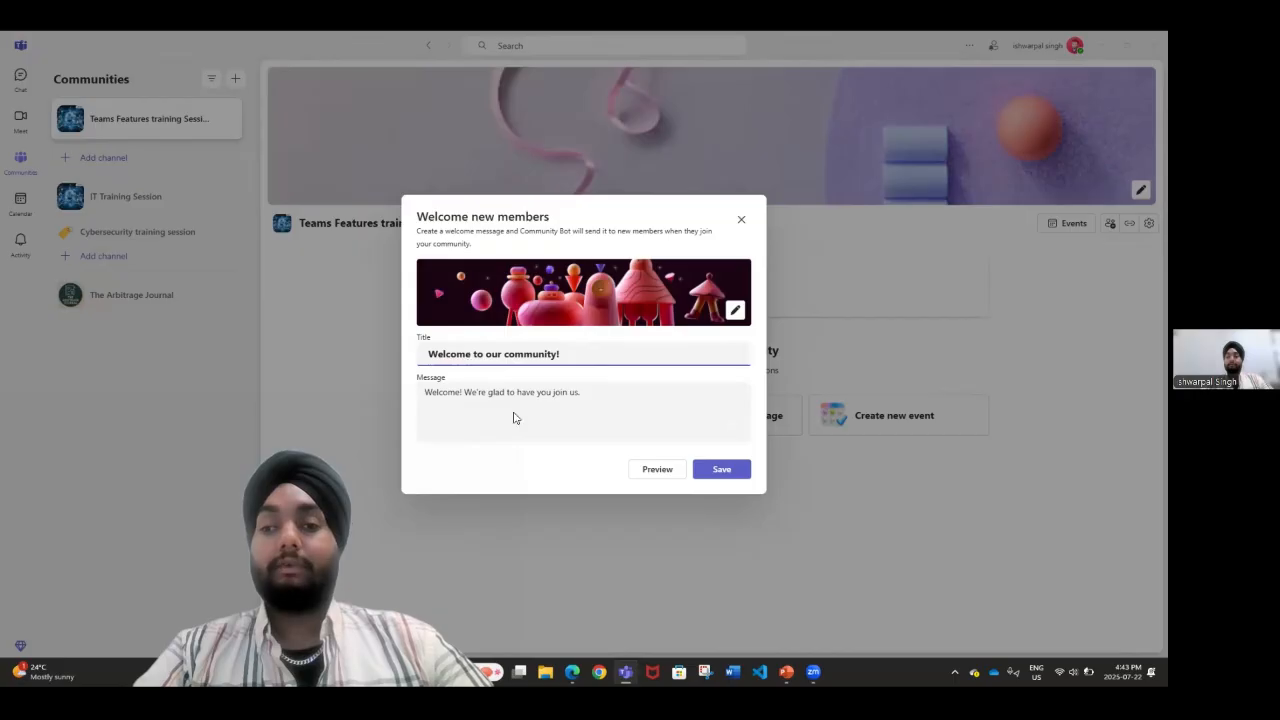
# Append "In this community we provide teams new feature training session." to the welcome message text and save it.
pyautogui.click(615, 400)
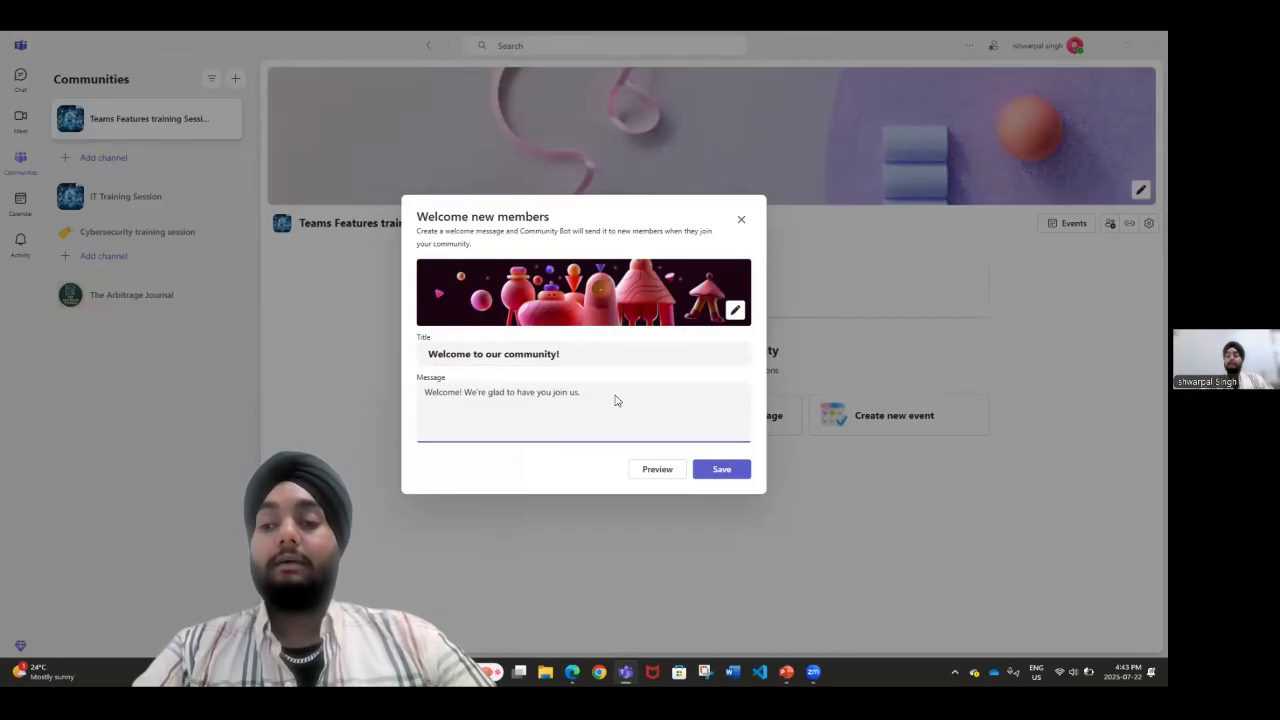
pyautogui.write('In')
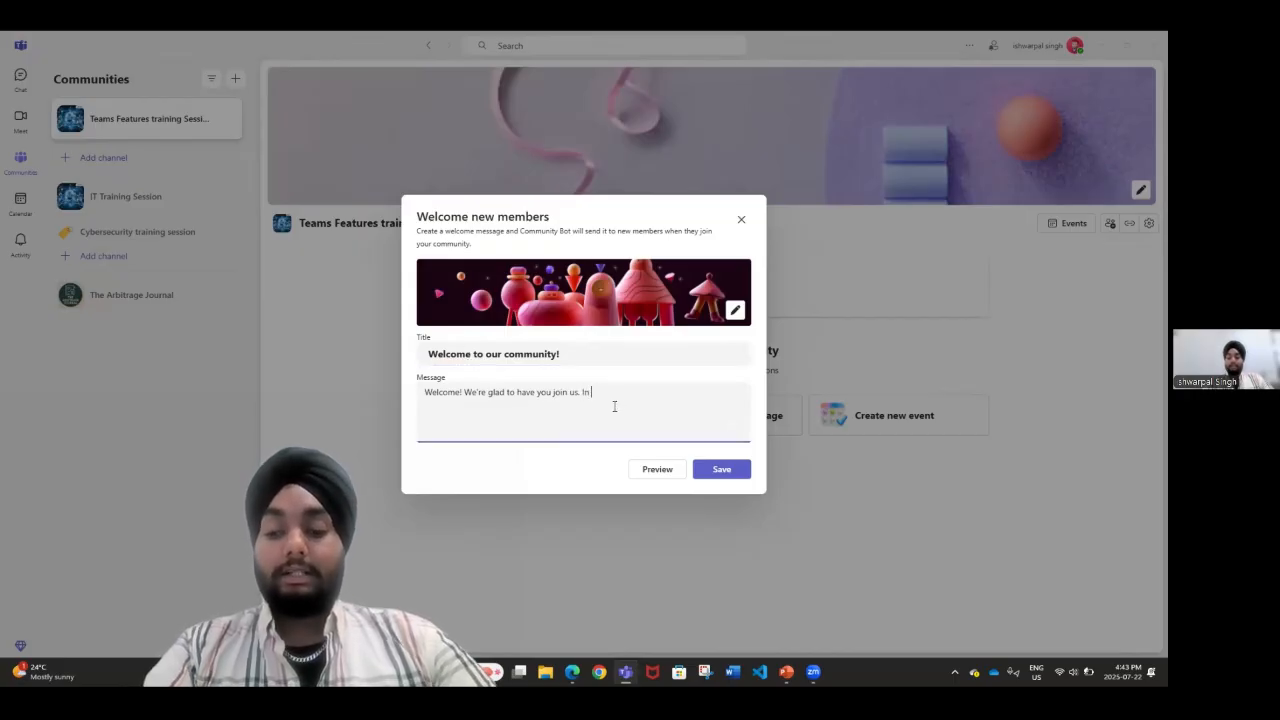
pyautogui.write(' this commu')
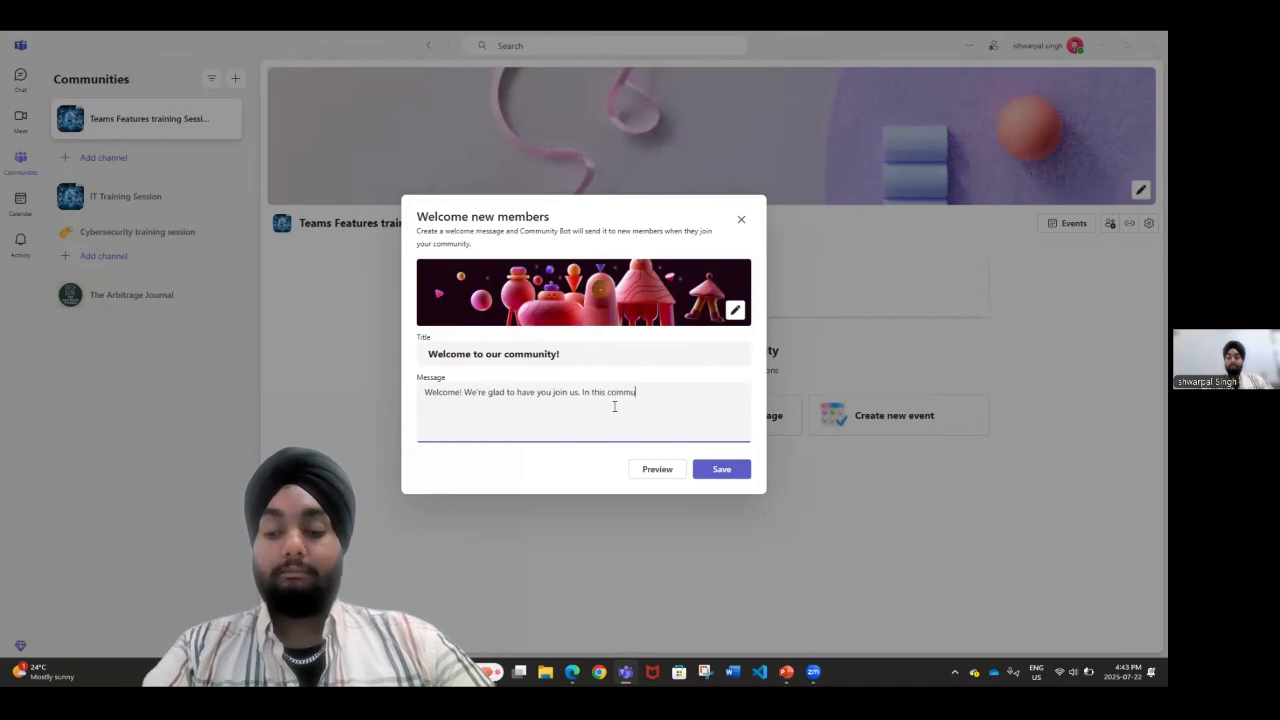
pyautogui.write('nity we p')
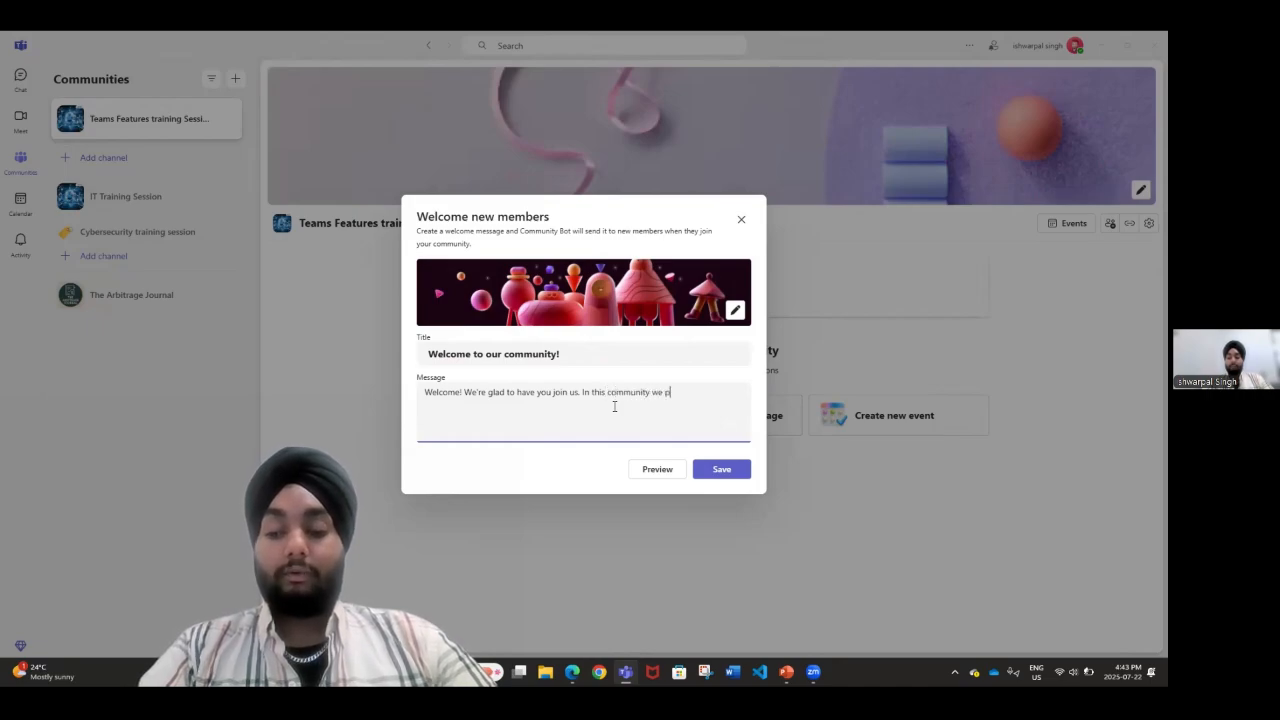
pyautogui.write('rovide')
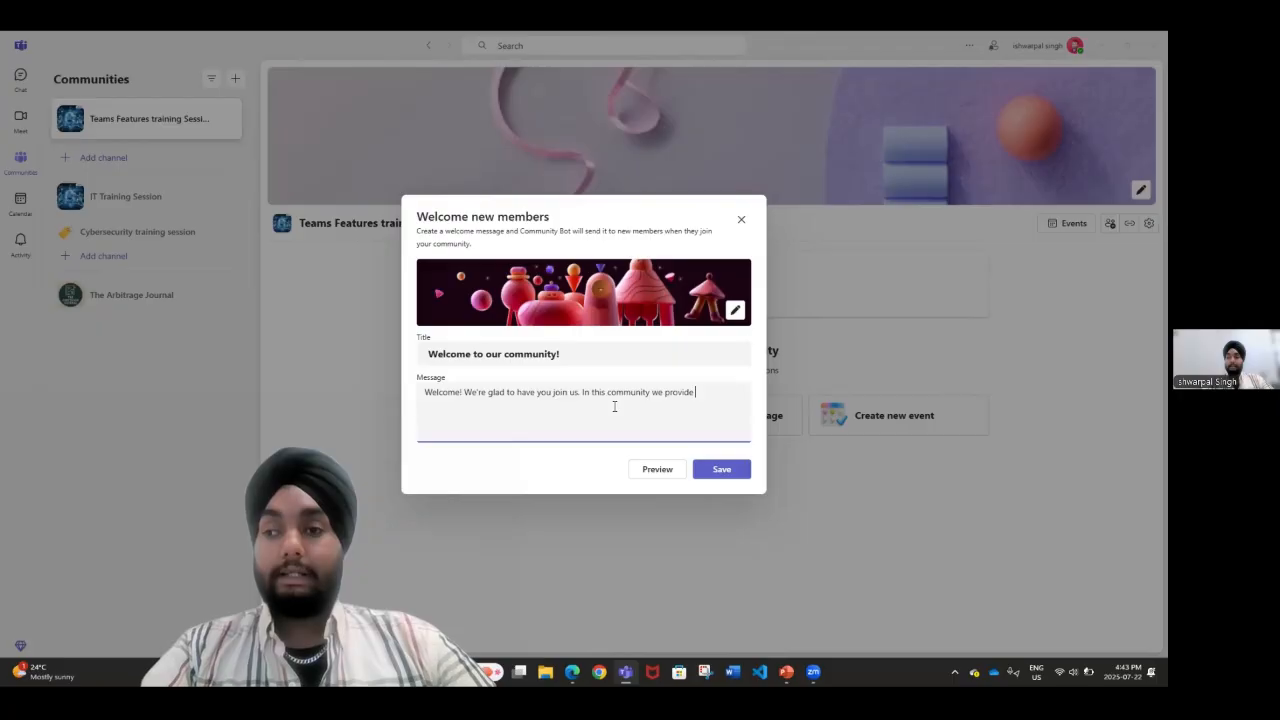
pyautogui.write(' te')
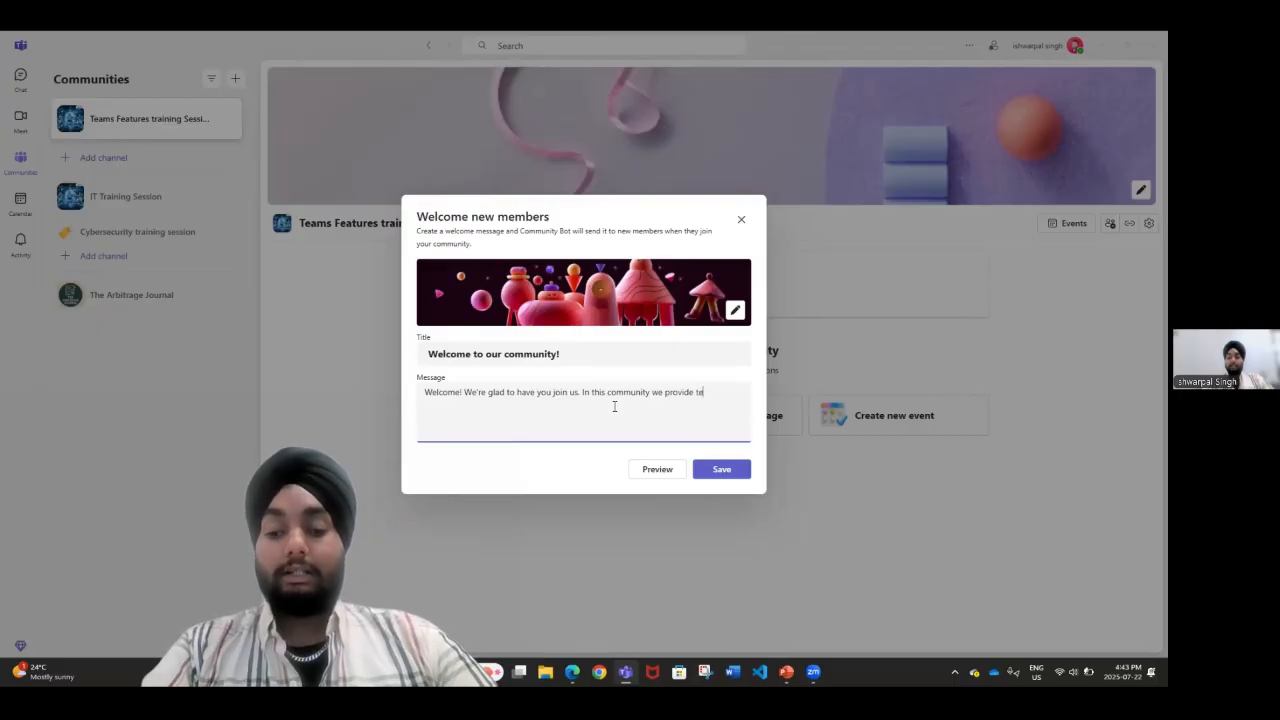
pyautogui.write('ams new')
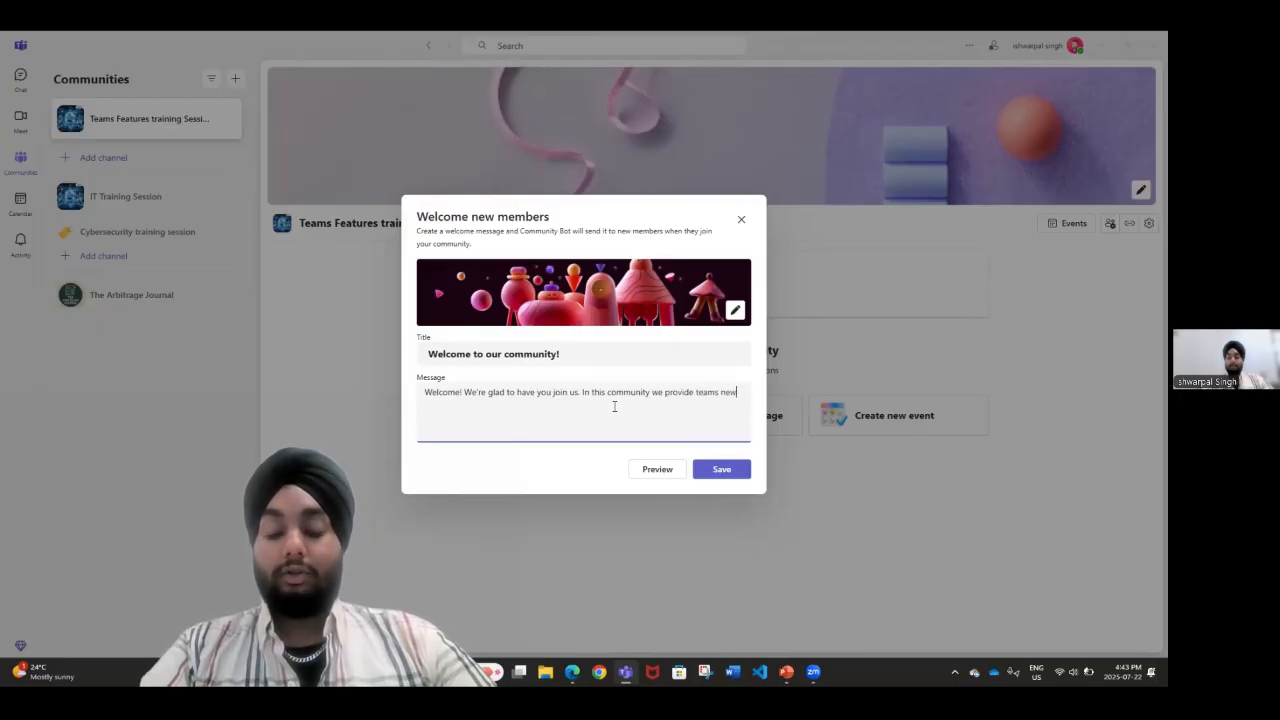
pyautogui.write(' featu')
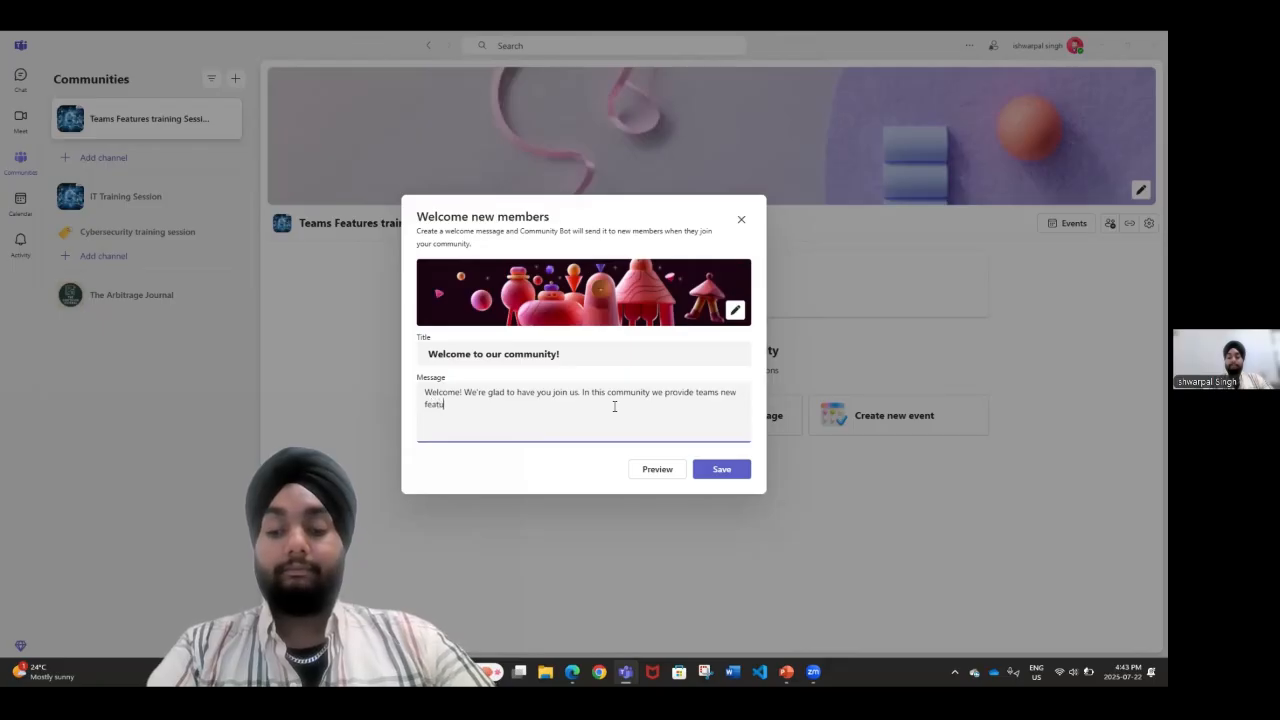
pyautogui.write('re traini')
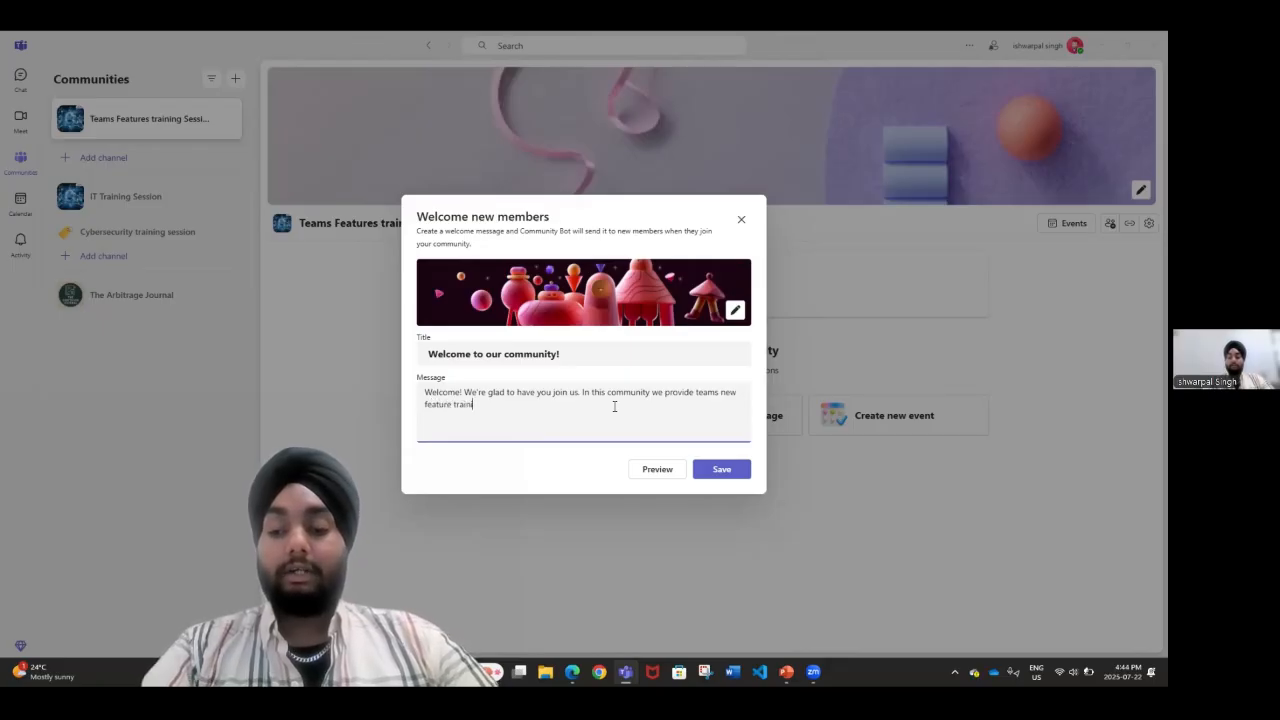
pyautogui.write('ng sessi')
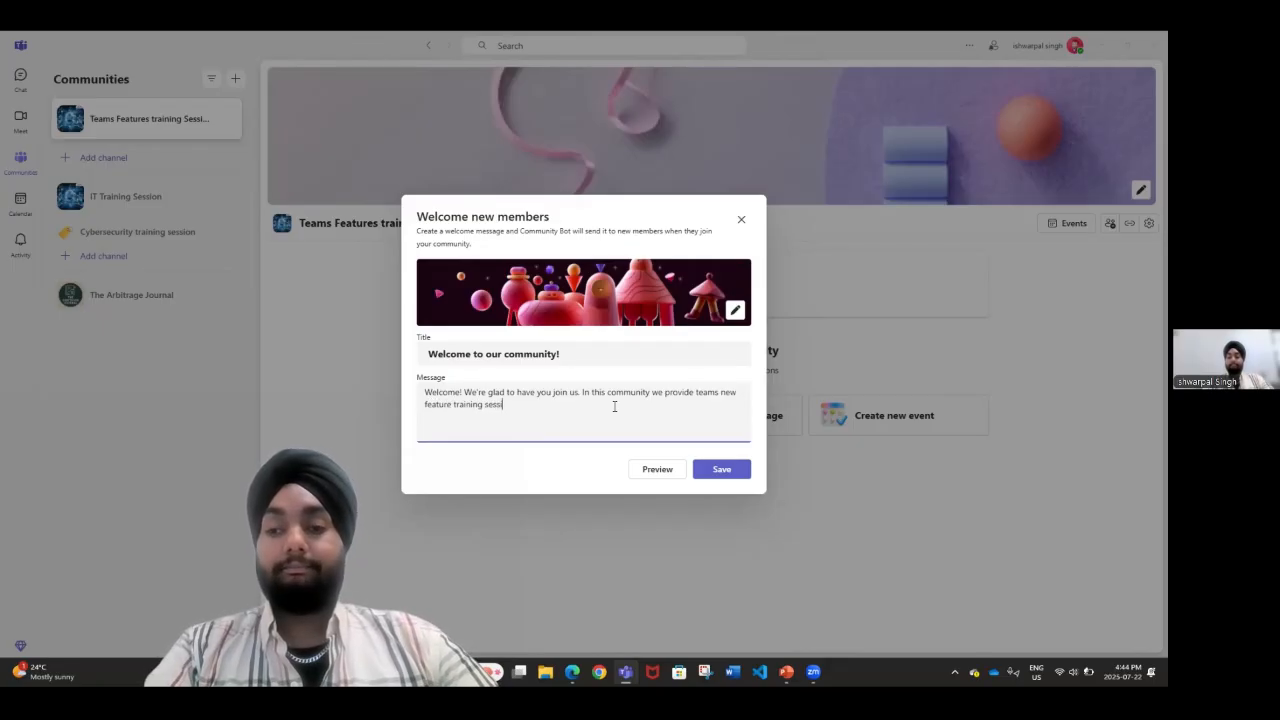
pyautogui.write('on.')
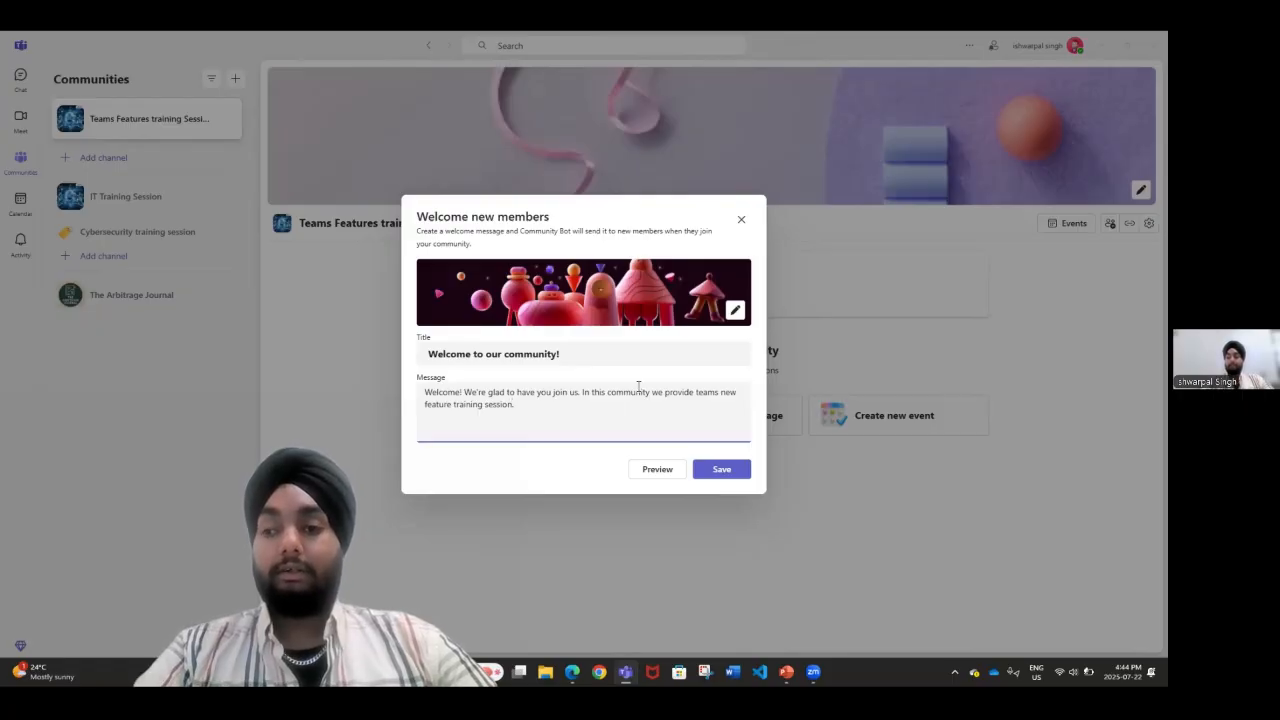
pyautogui.click(722, 470)
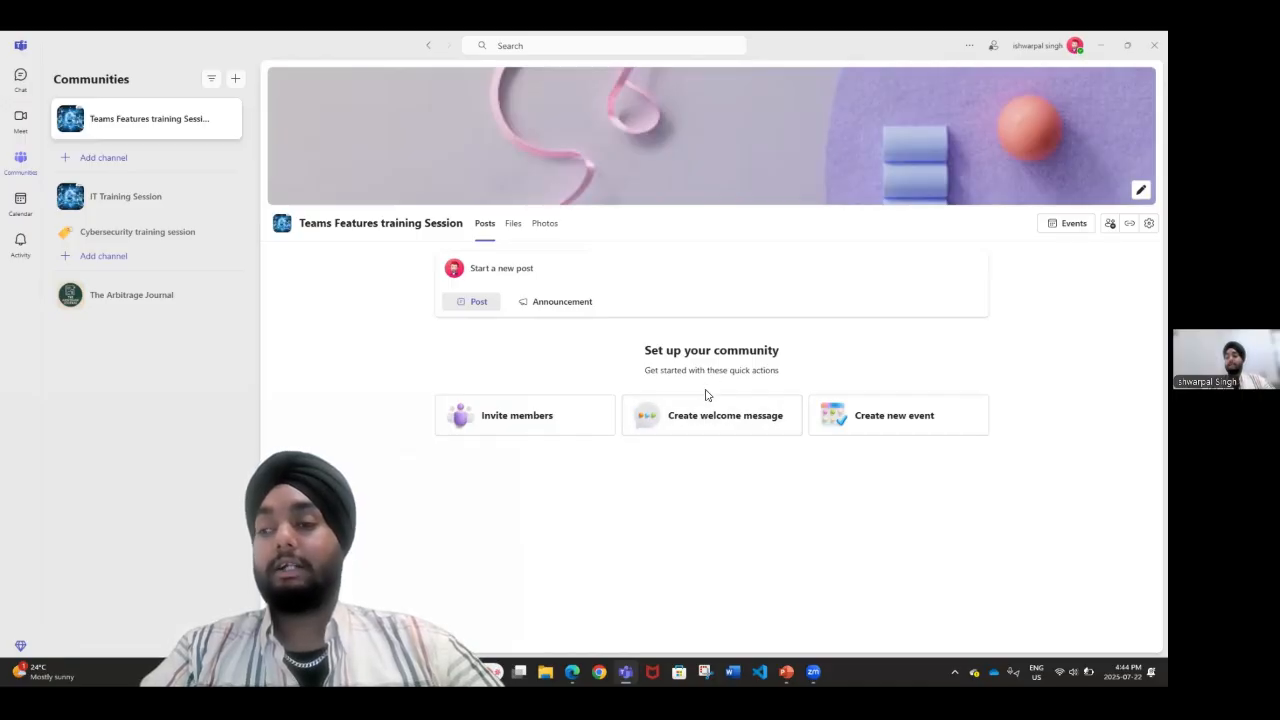
# Start a new announcement in the Teams Features training Session community with the headline "Attention!".
pyautogui.click(573, 307)
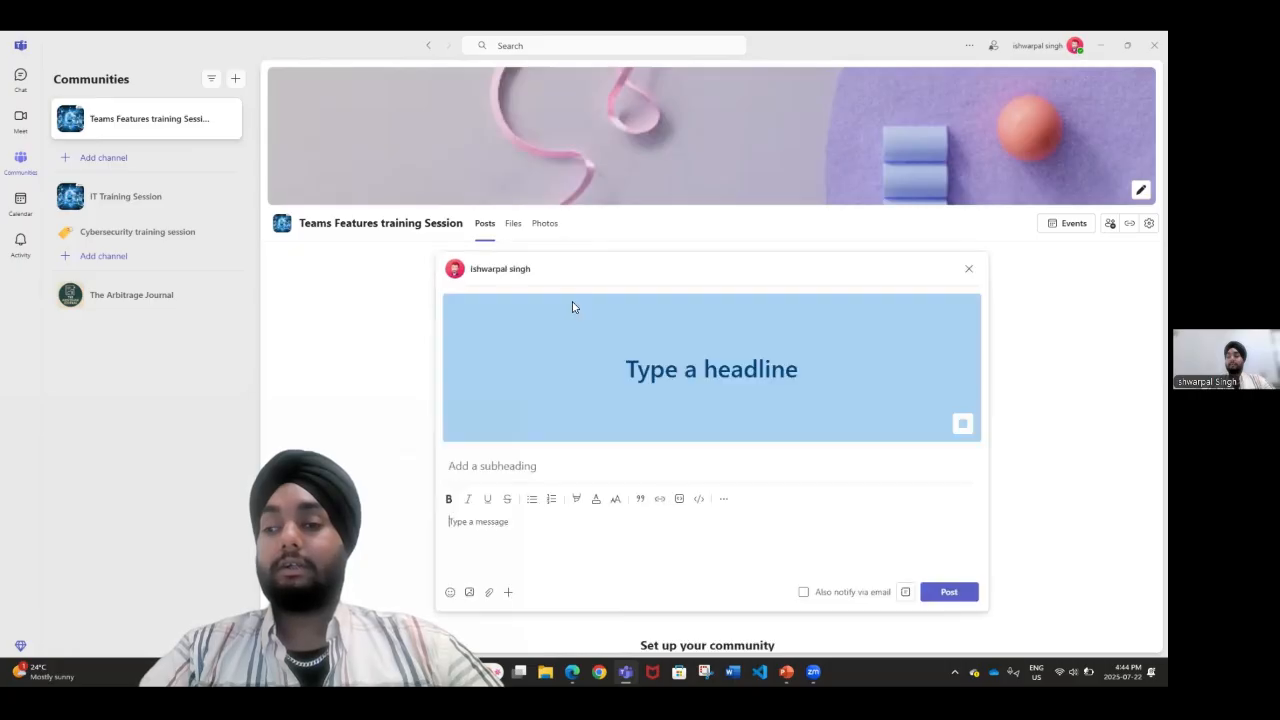
pyautogui.click(704, 378)
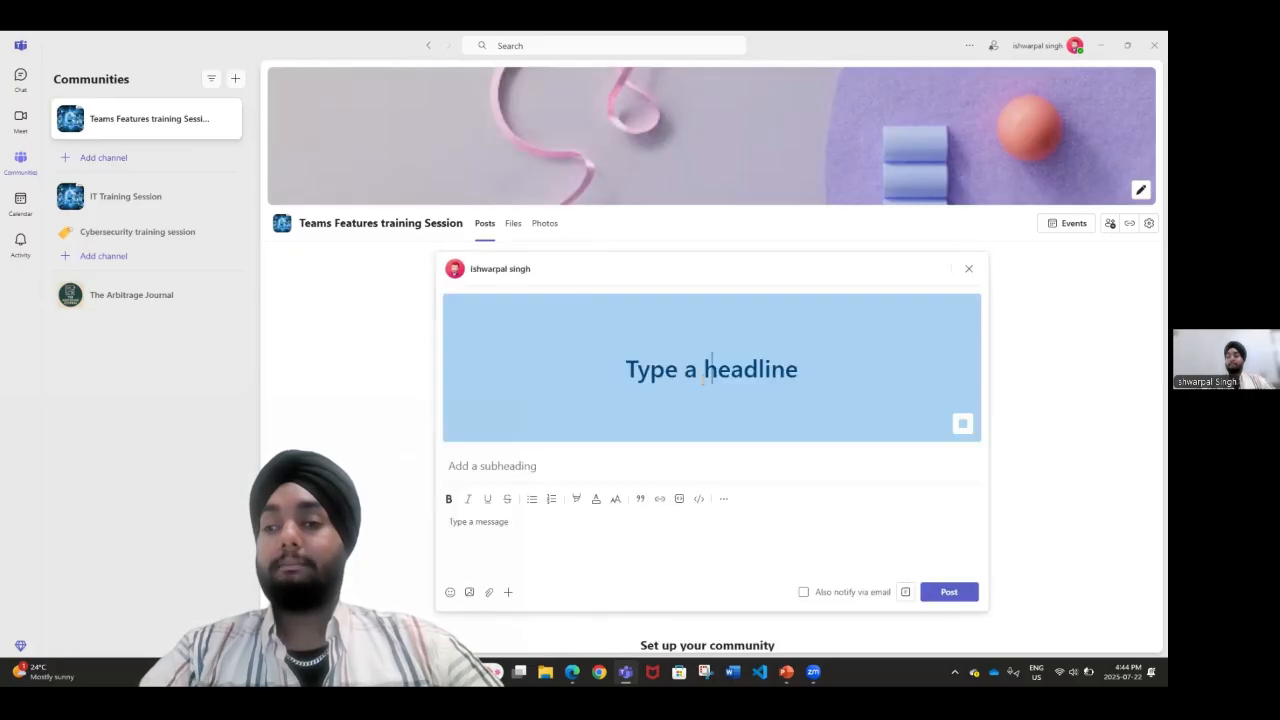
pyautogui.write('A')
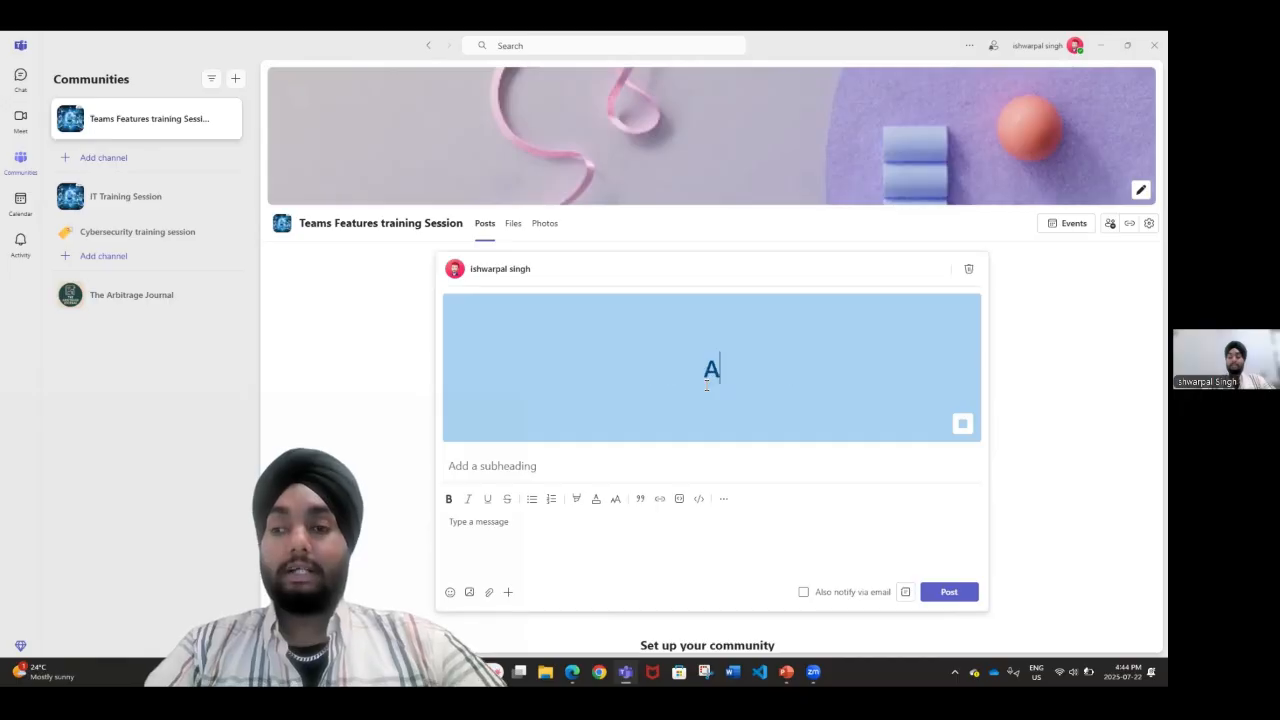
pyautogui.write('ttent')
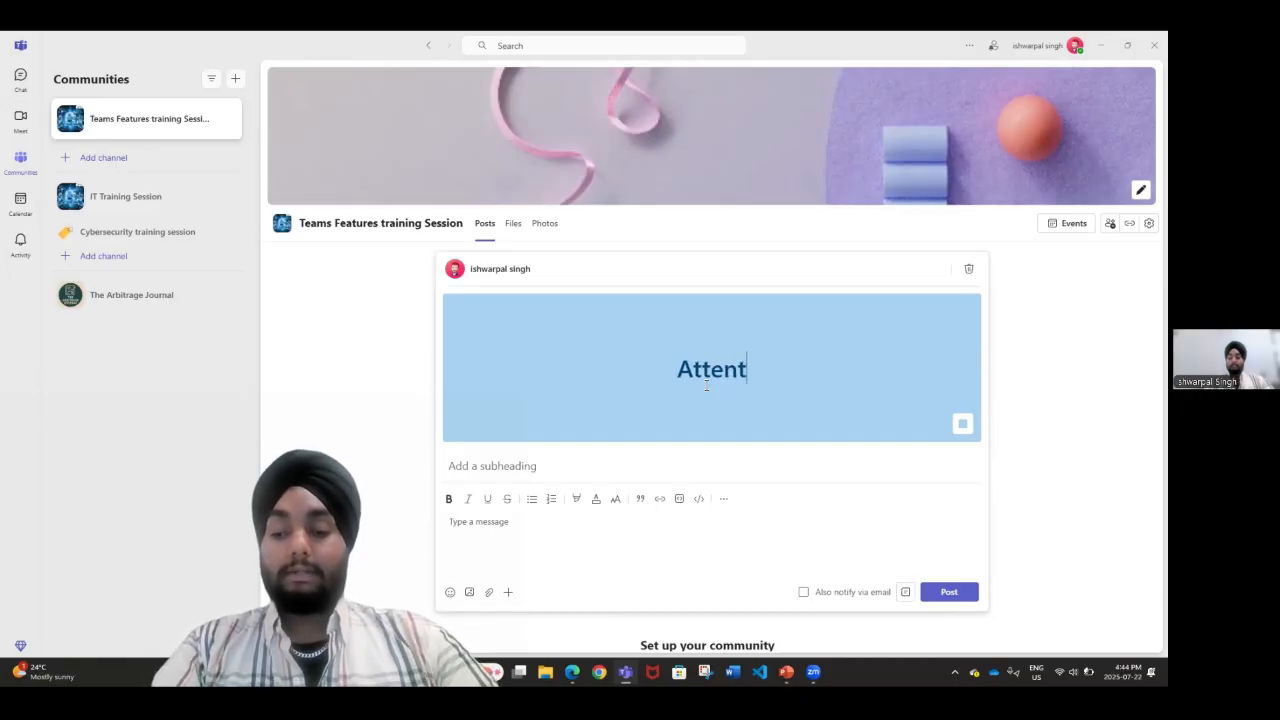
pyautogui.write('ion!')
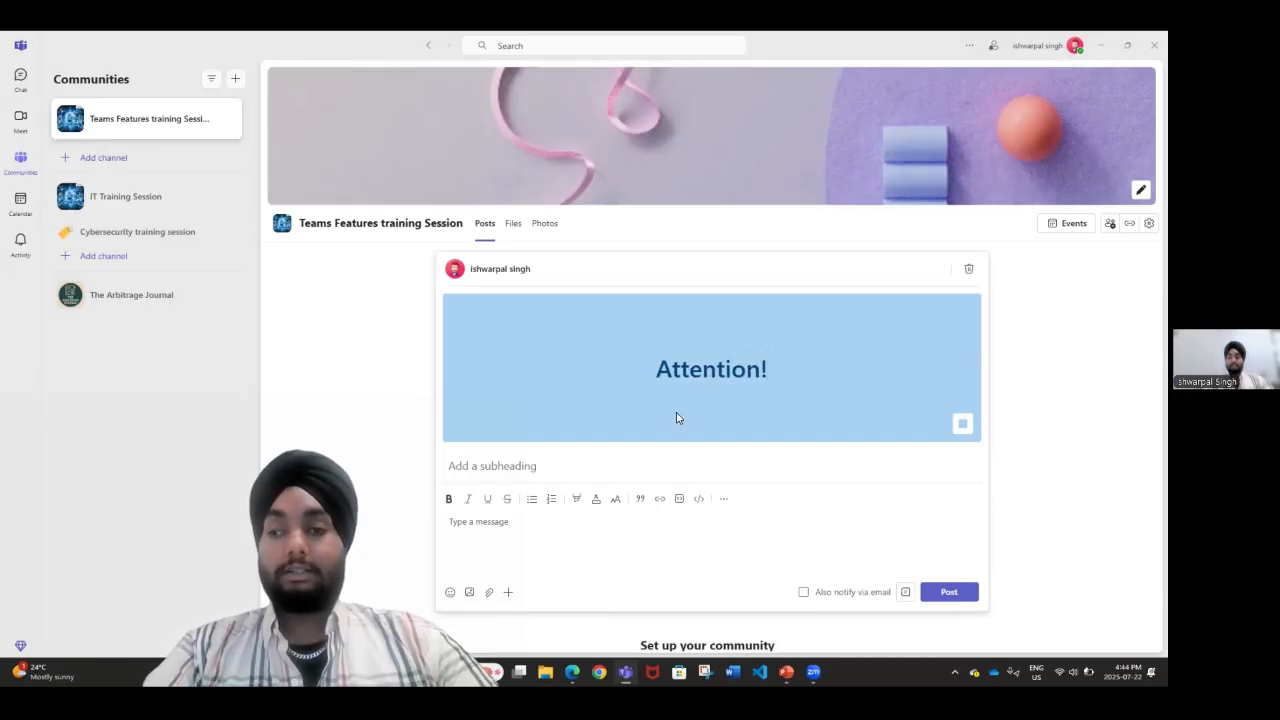
# Add the subheading "Teams Poll feature" to the announcement.
pyautogui.click(635, 469)
pyautogui.write('Teams')
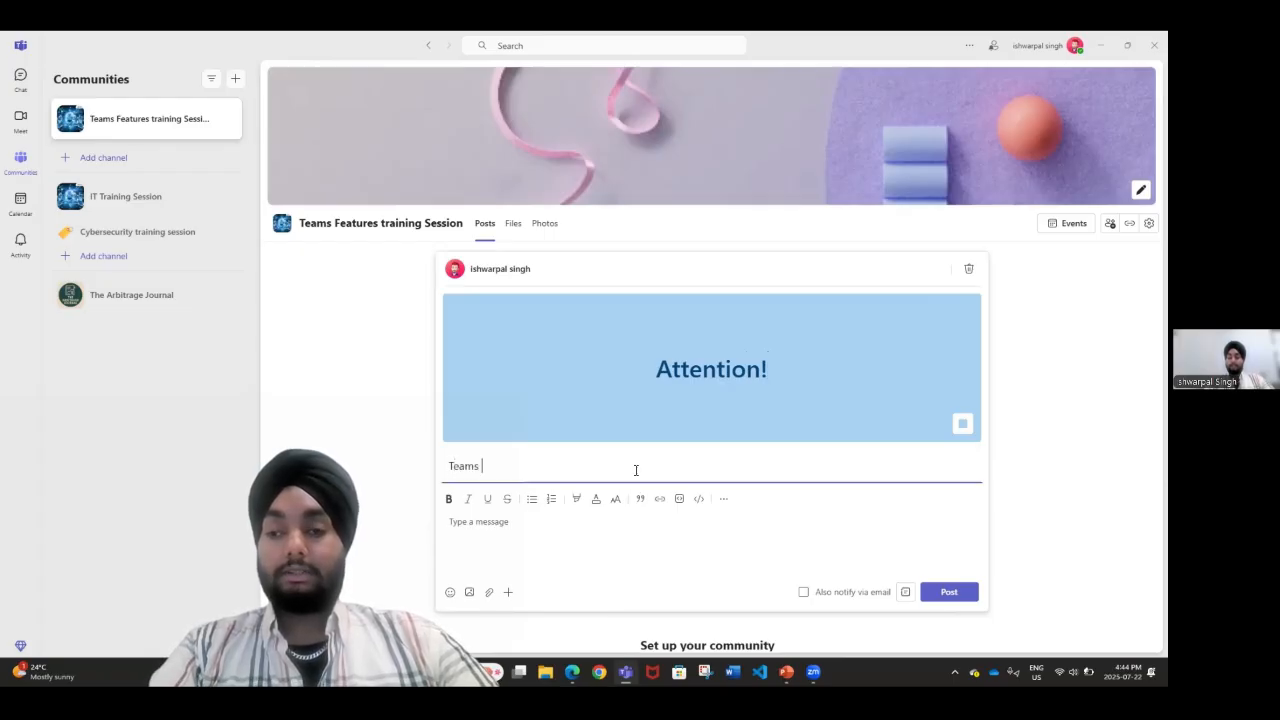
pyautogui.write(' PO')
pyautogui.press('BackSpace')
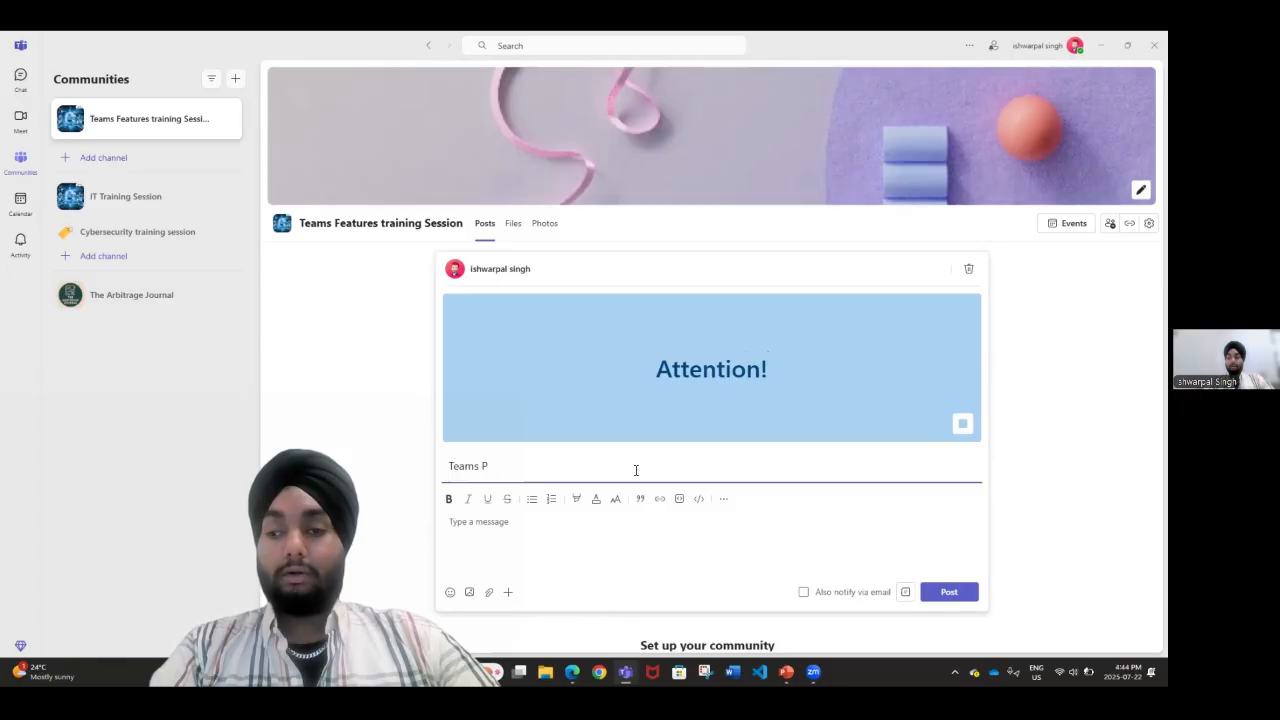
pyautogui.write('oll feature')
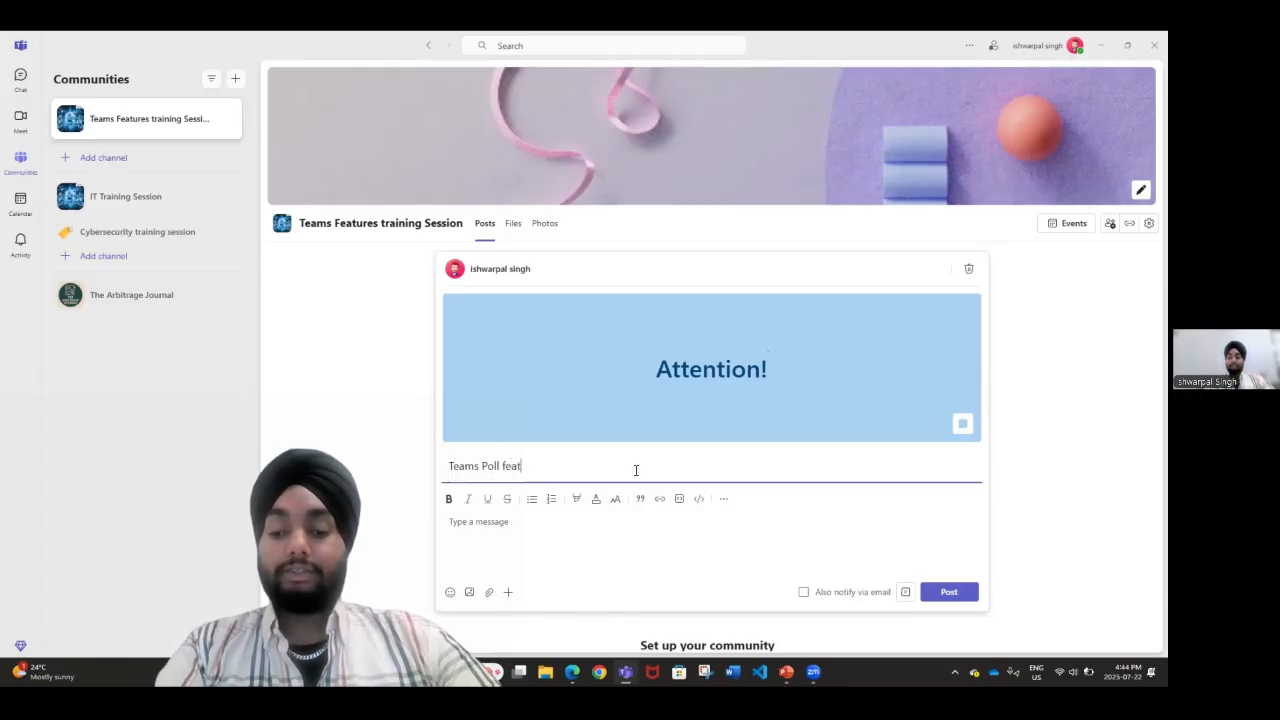
# Begin the announcement's message body with the text "Teams introduce poll feature".
pyautogui.click(556, 530)
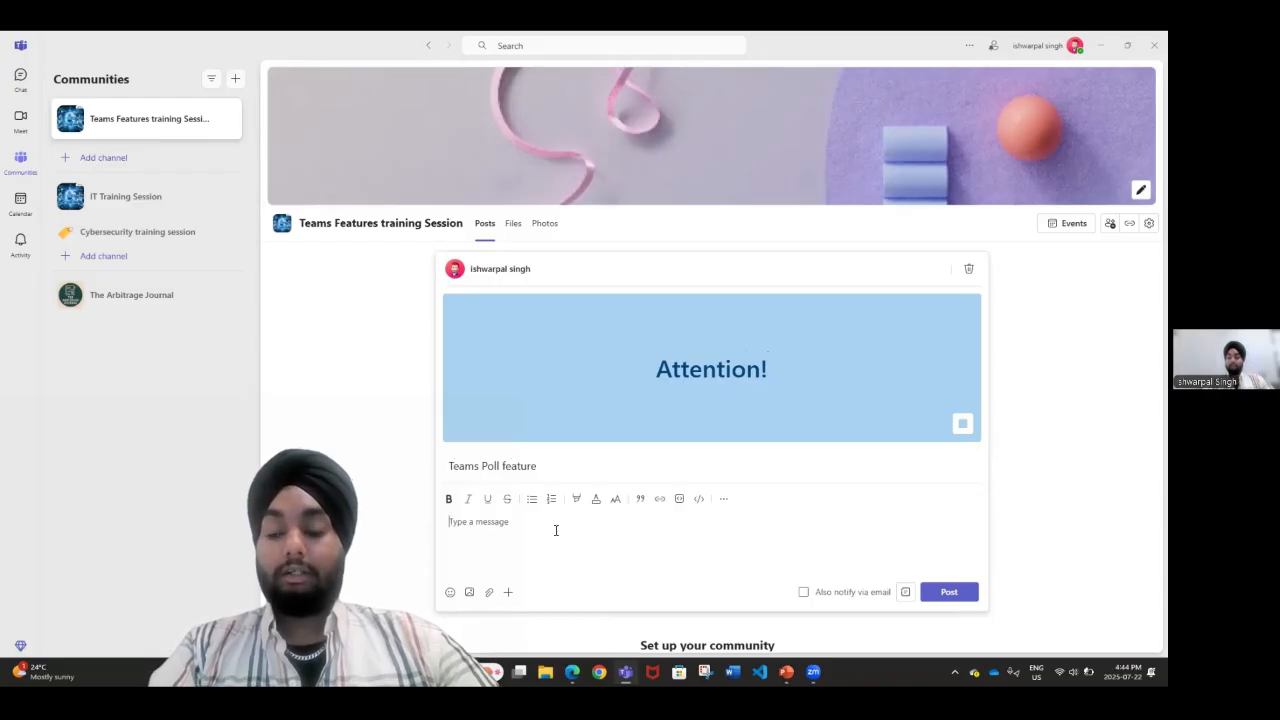
pyautogui.write('TEams')
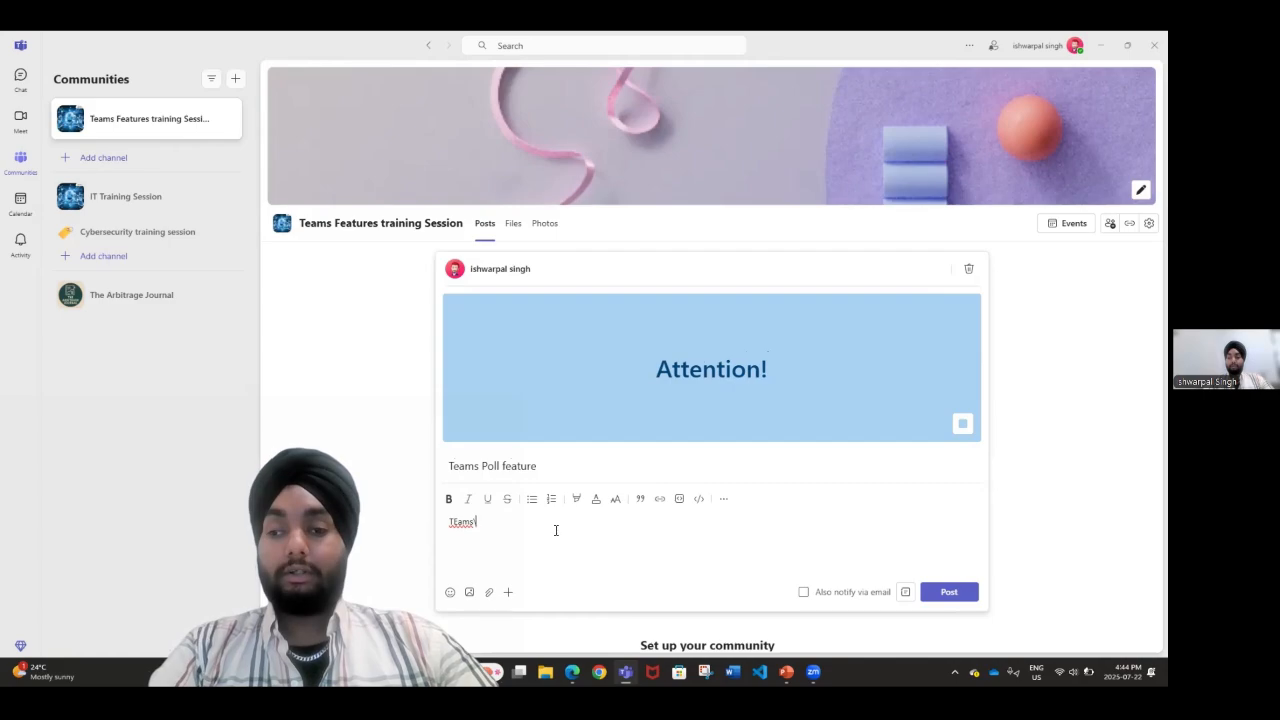
pyautogui.press('BackSpace')
pyautogui.press('BackSpace')
pyautogui.press('BackSpace')
pyautogui.press('BackSpace')
pyautogui.write('e')
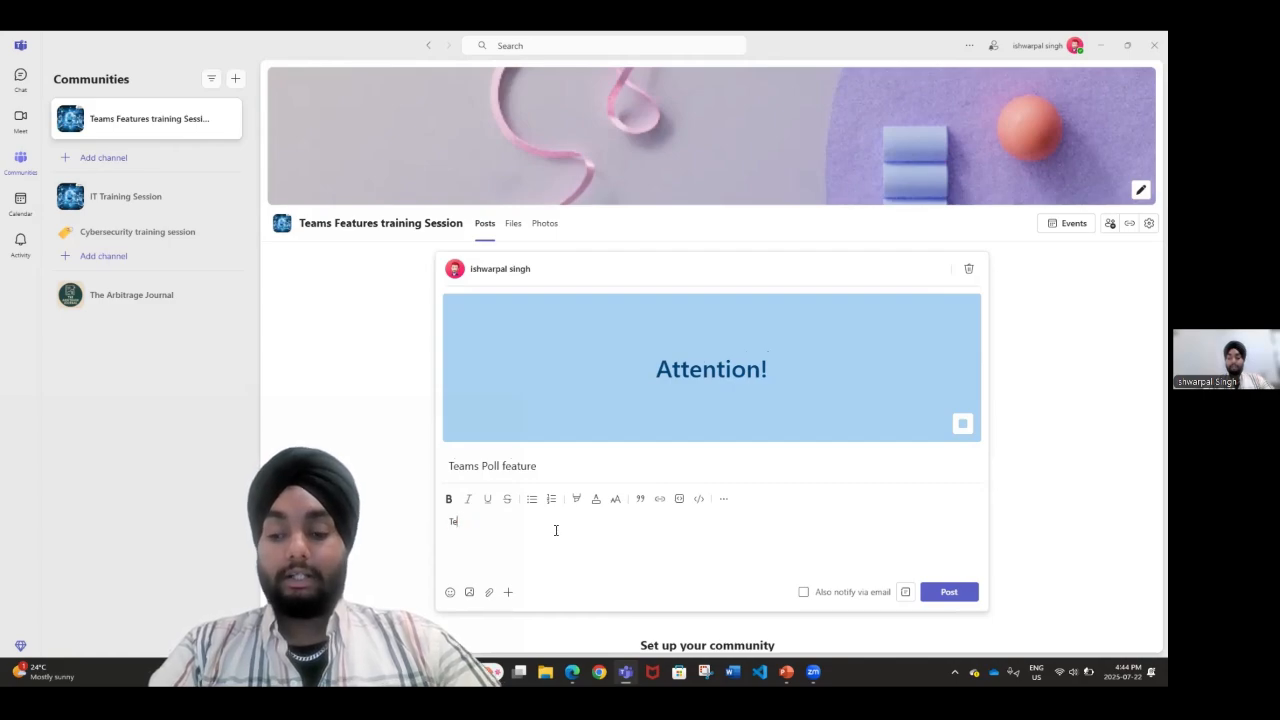
pyautogui.write('ams int')
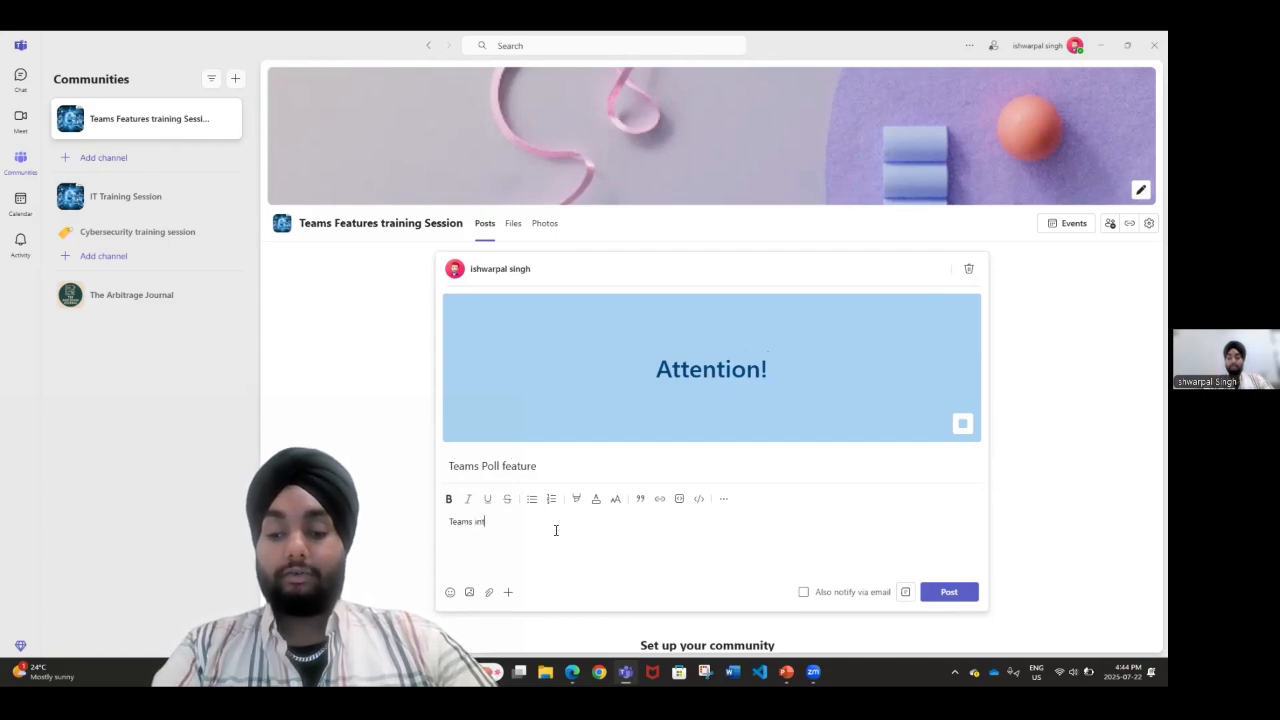
pyautogui.write('roduce')
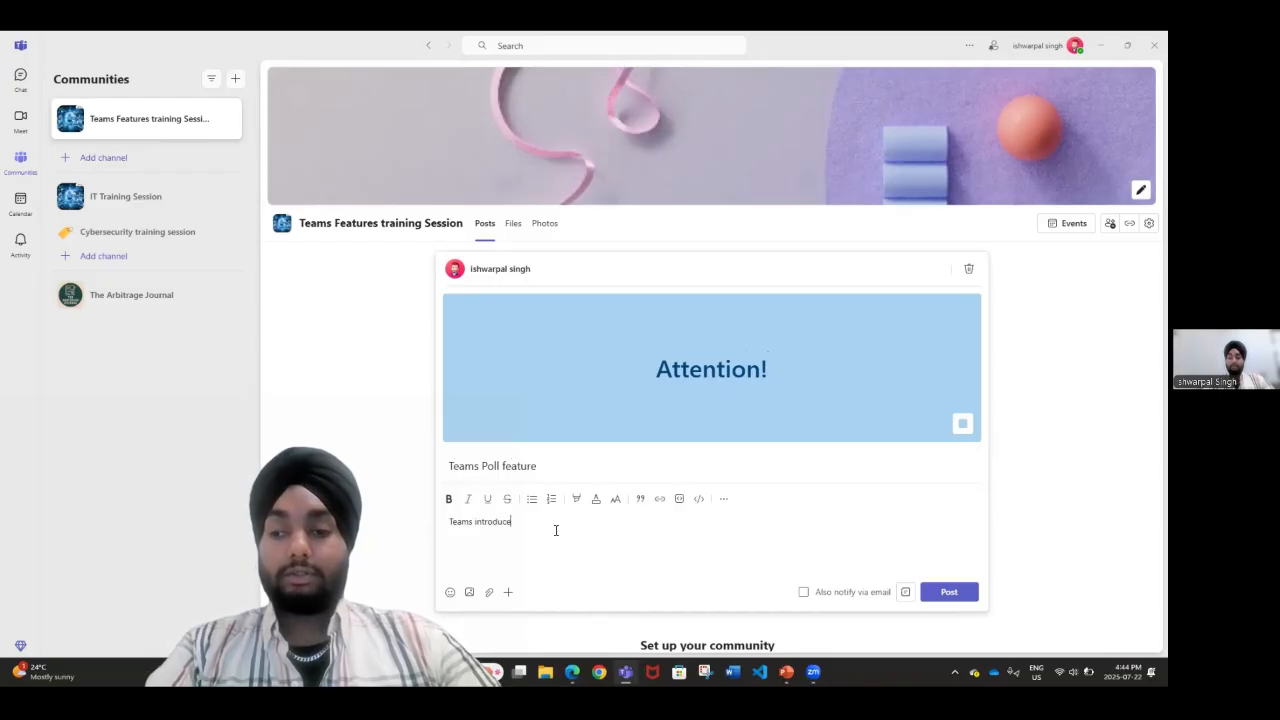
pyautogui.write(' poo')
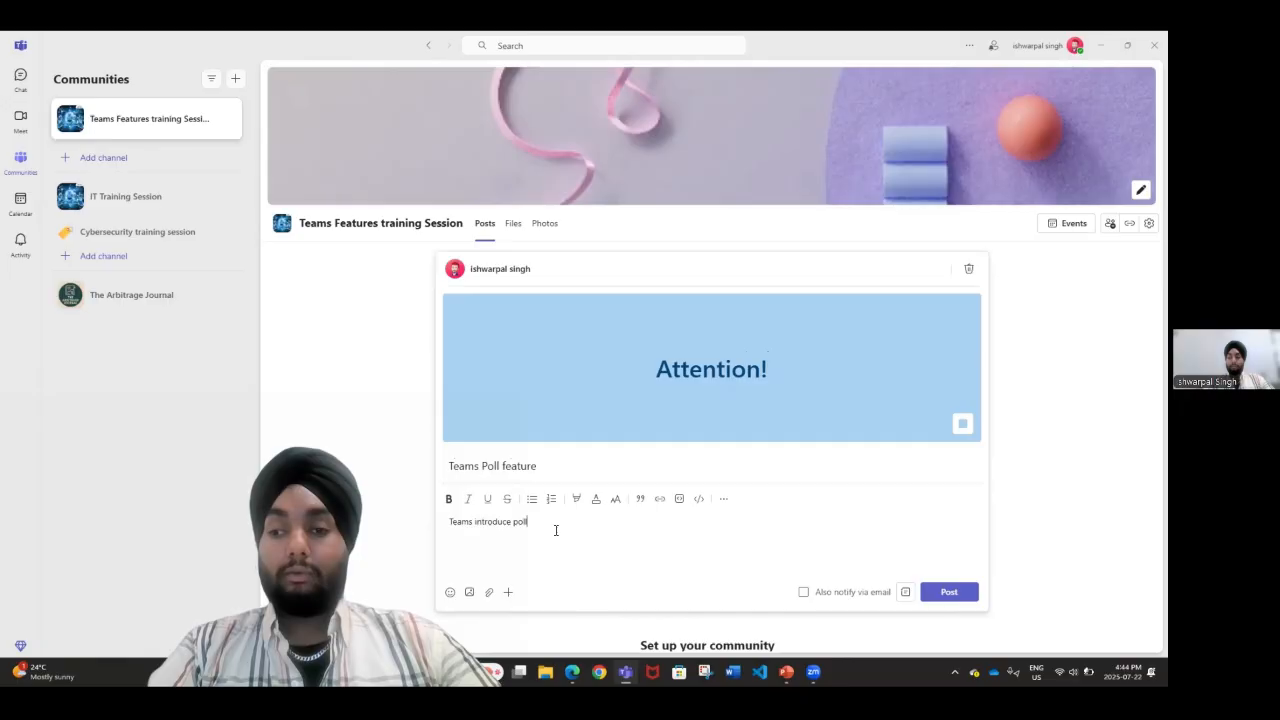
pyautogui.write('l feature')
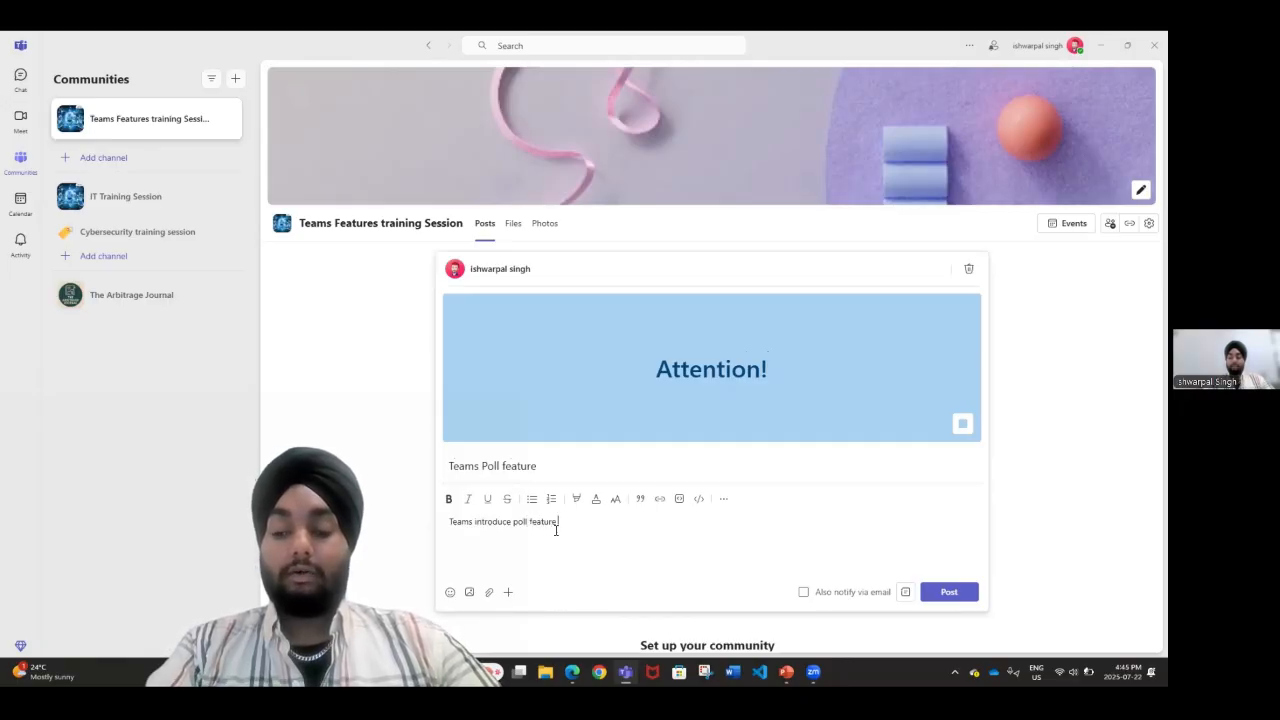
# Continue the announcement's message text with "we are going to provide traning on this feature.".
pyautogui.write(' we aere')
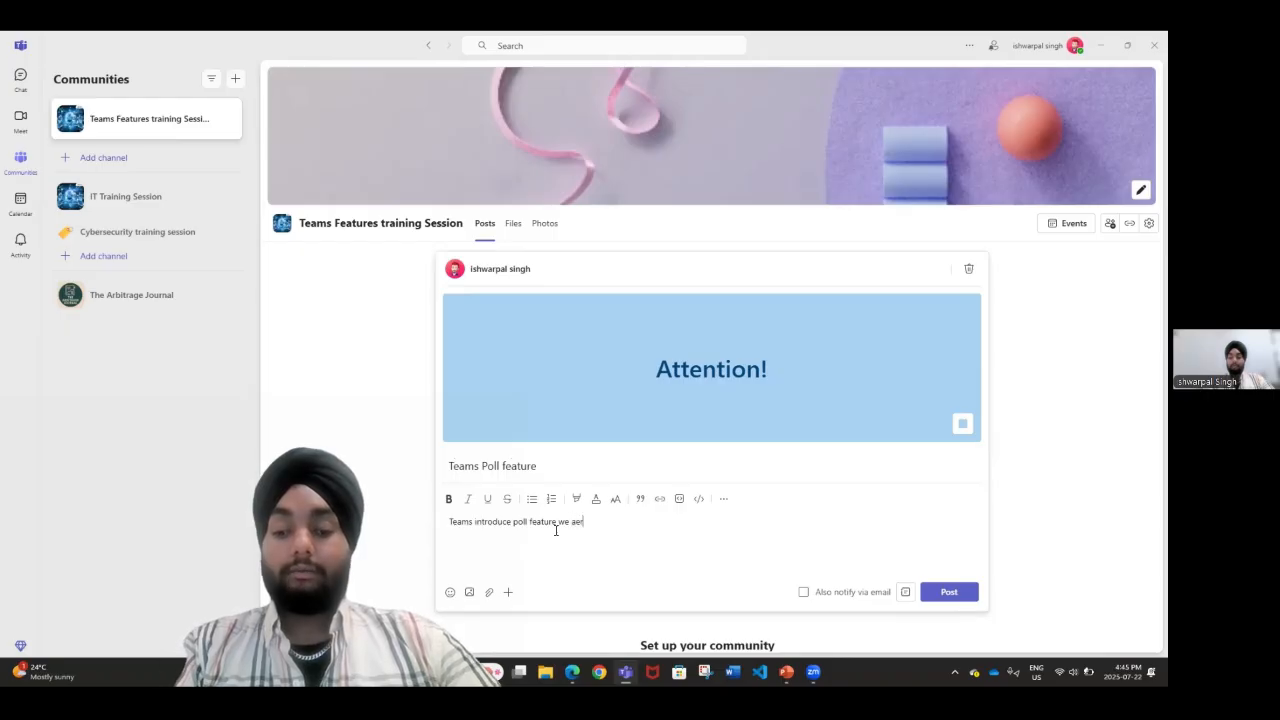
pyautogui.press('BackSpace')
pyautogui.press('BackSpace')
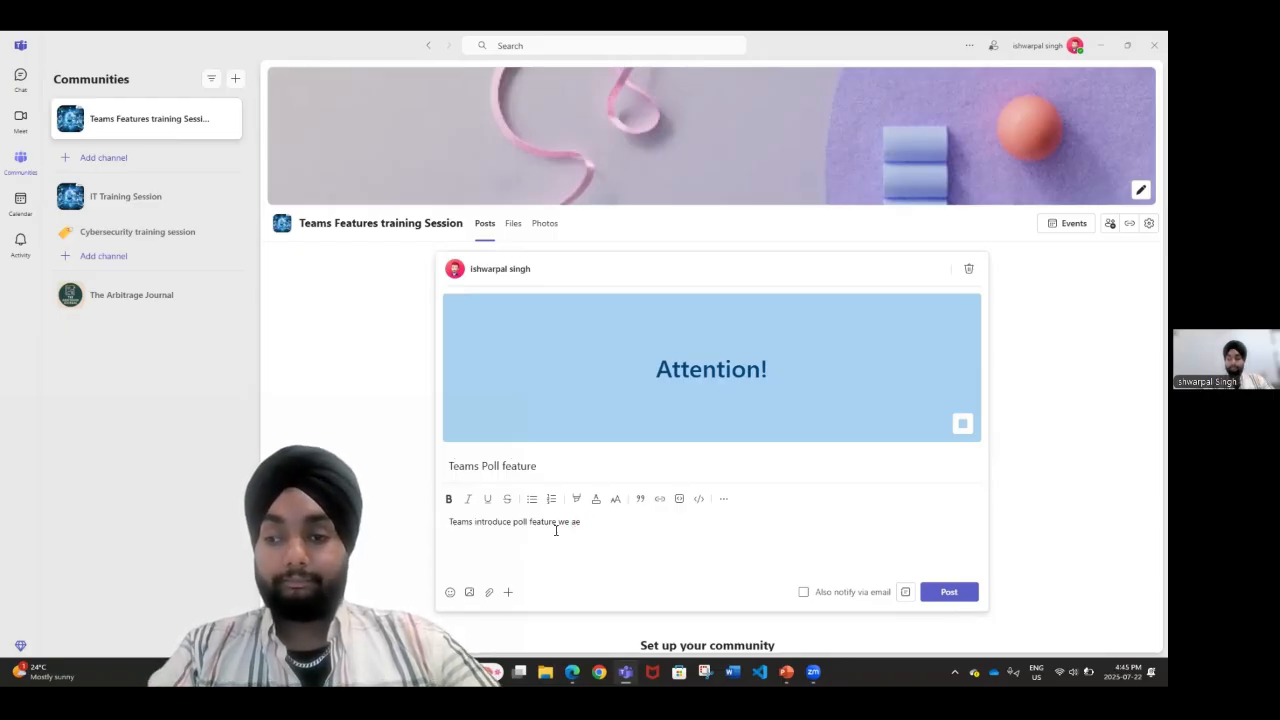
pyautogui.write('re goin')
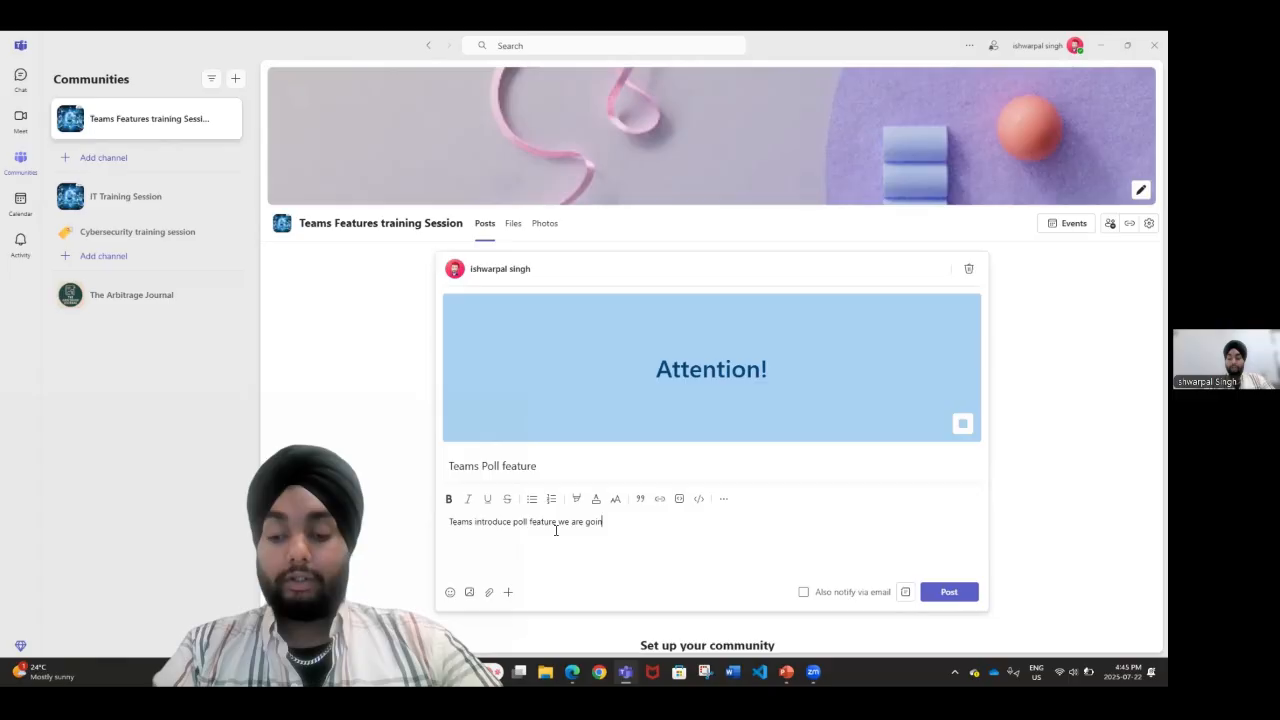
pyautogui.write('g to pro')
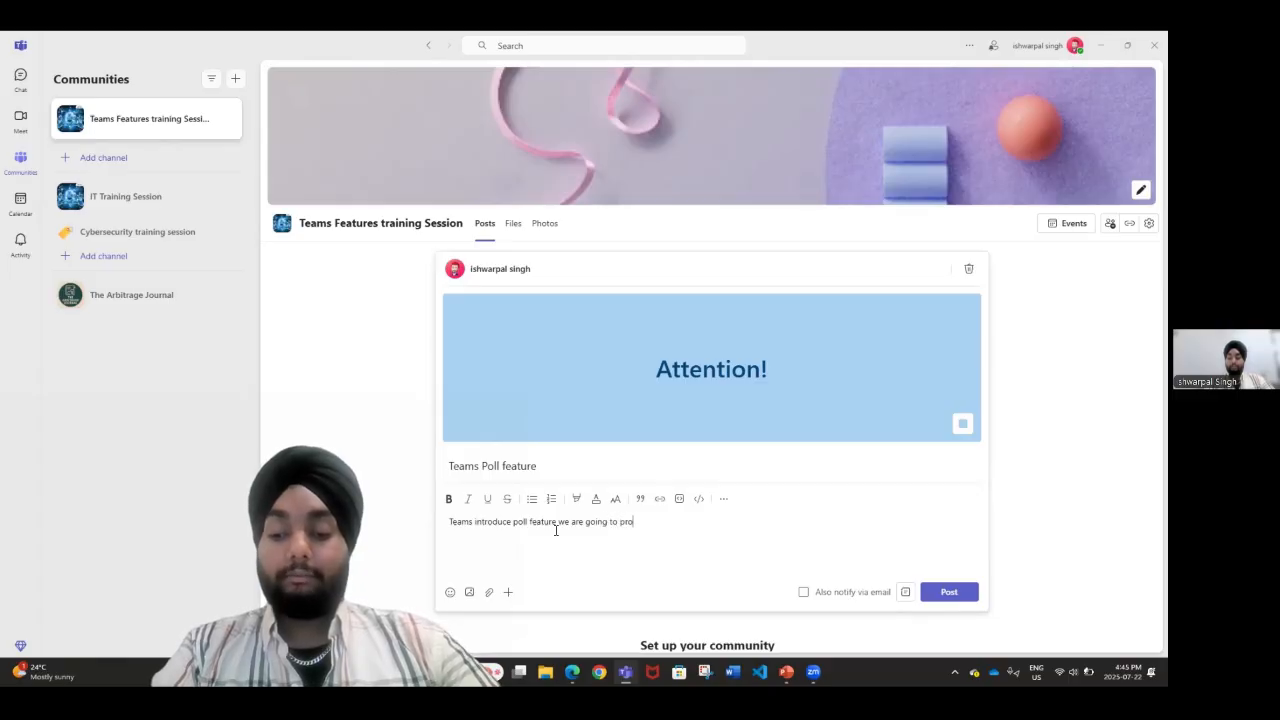
pyautogui.write('vide ')
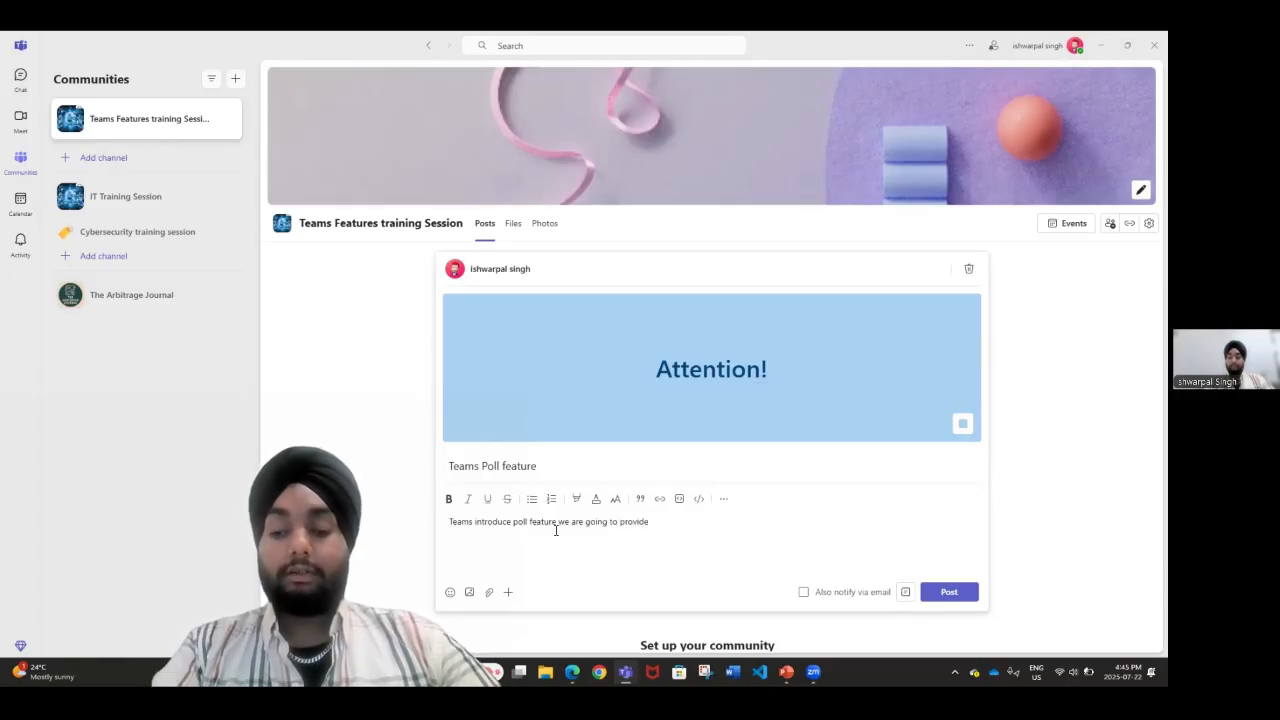
pyautogui.write('training')
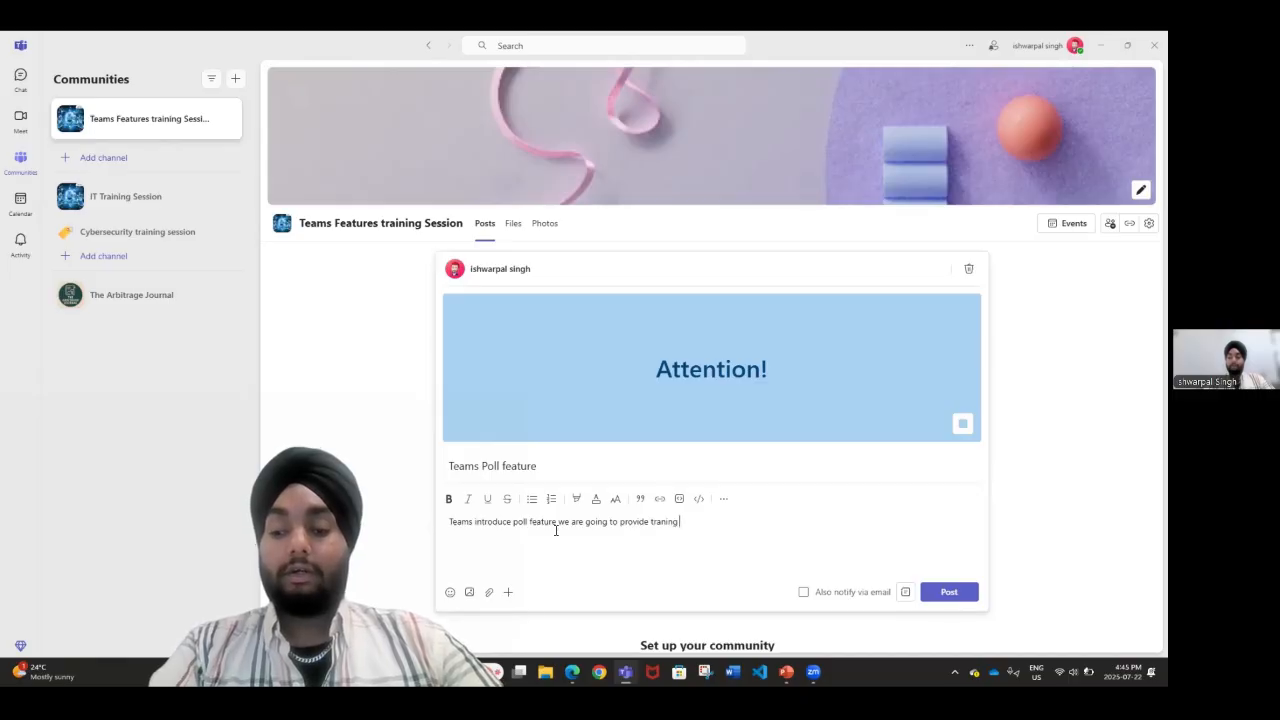
pyautogui.write(' on this feature')
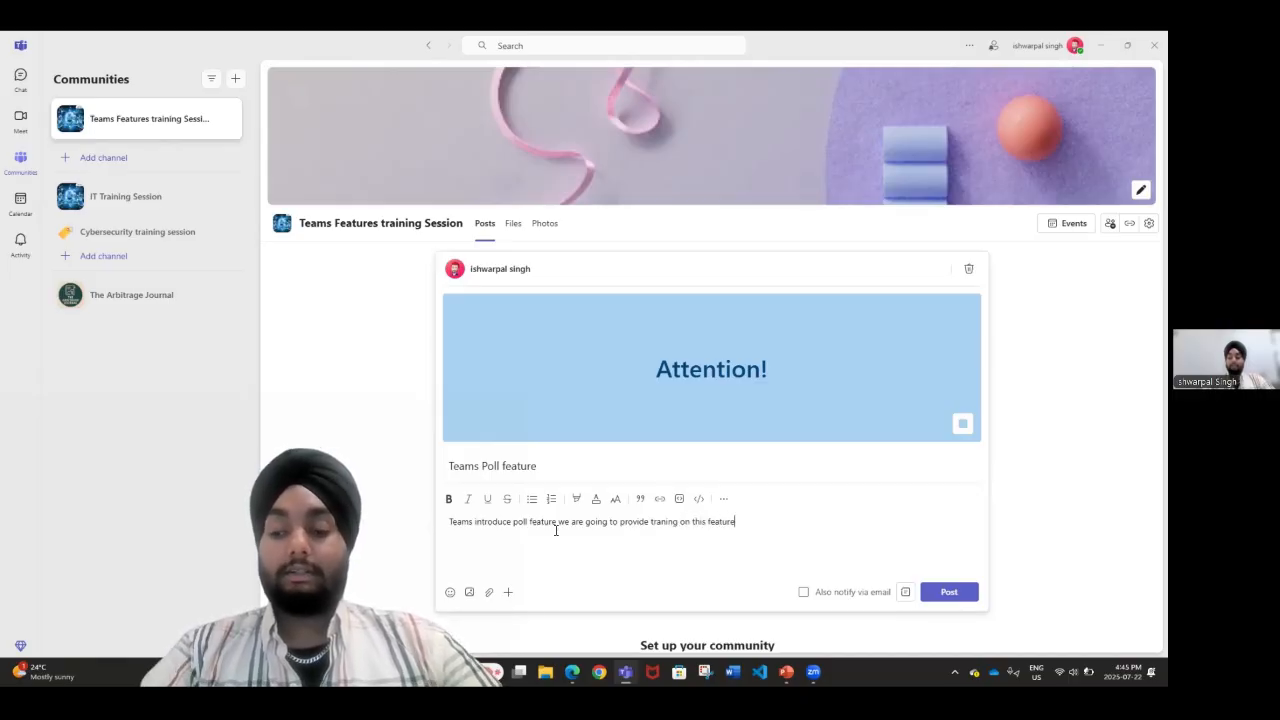
pyautogui.write('.')
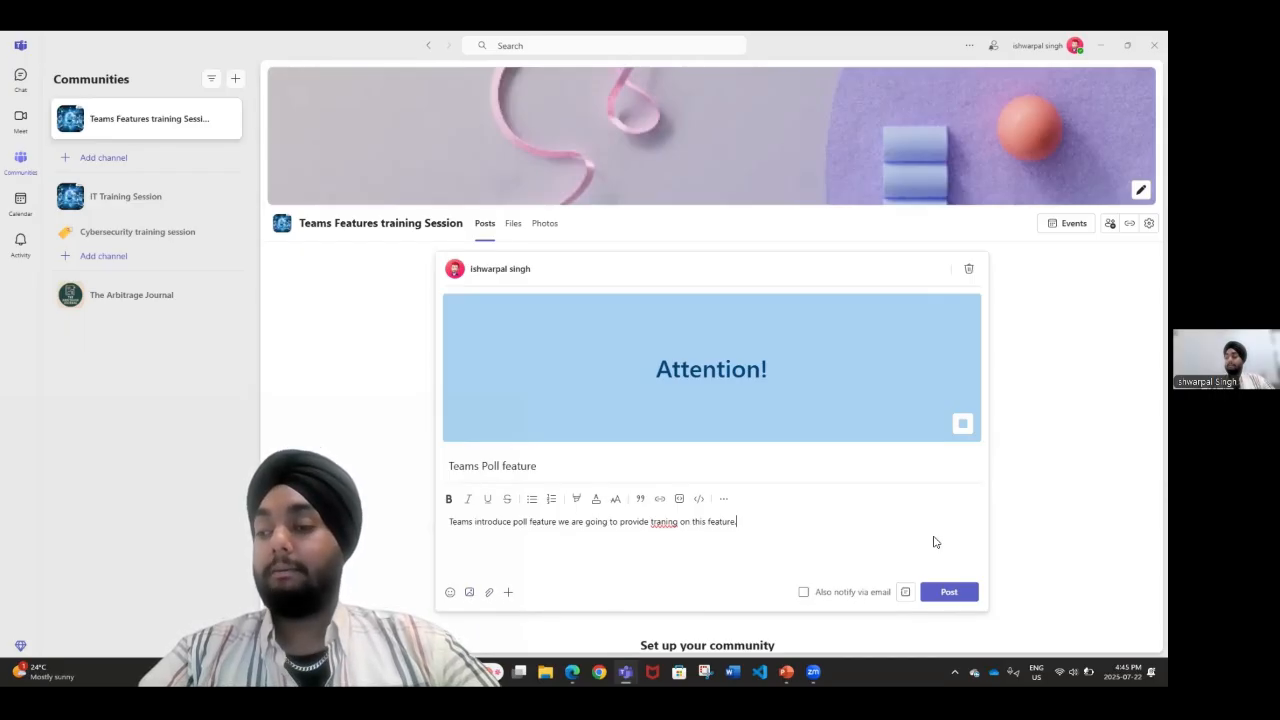
# Publish the "Attention!" announcement in the community and pin it for everyone.
pyautogui.click(949, 593)
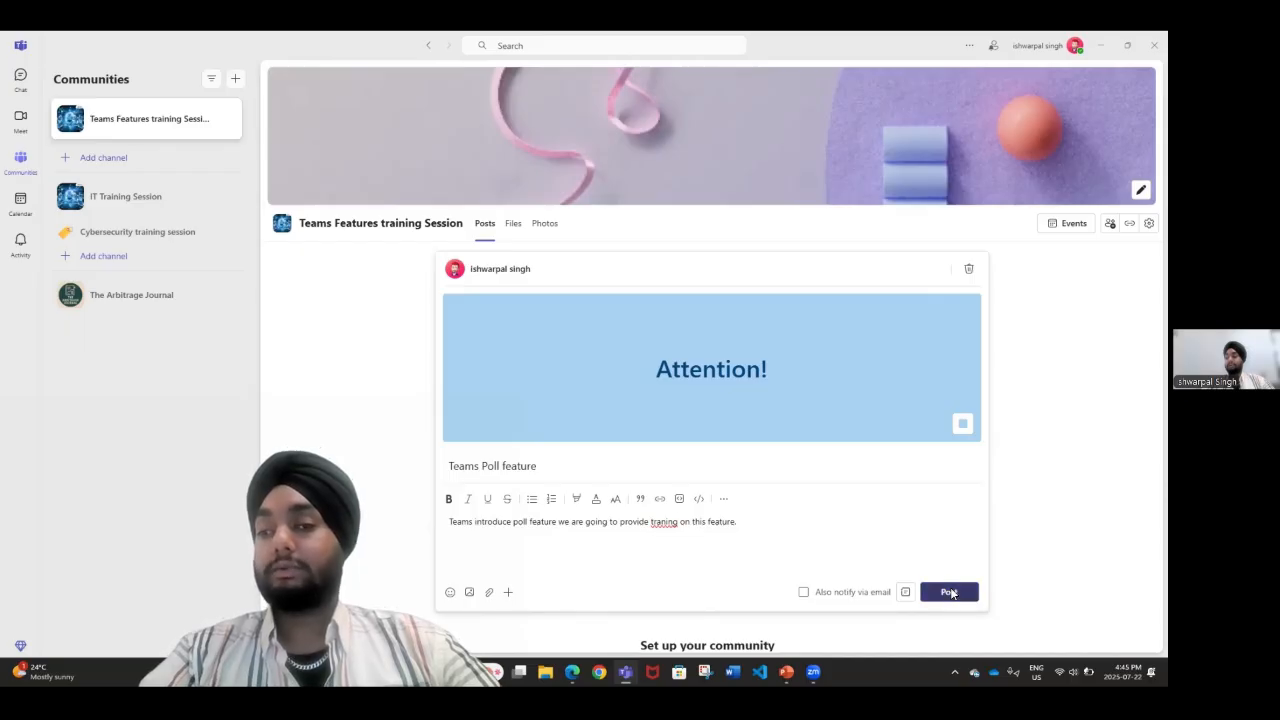
pyautogui.moveTo(980, 391)
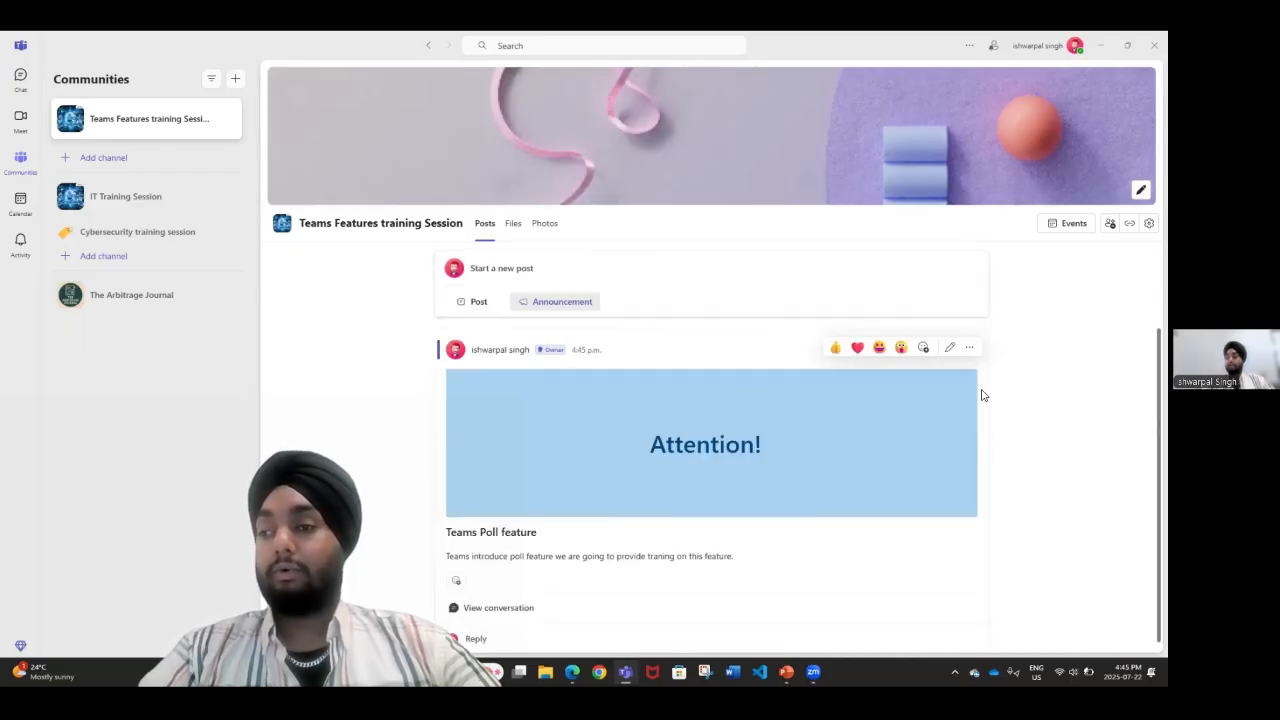
pyautogui.click(968, 350)
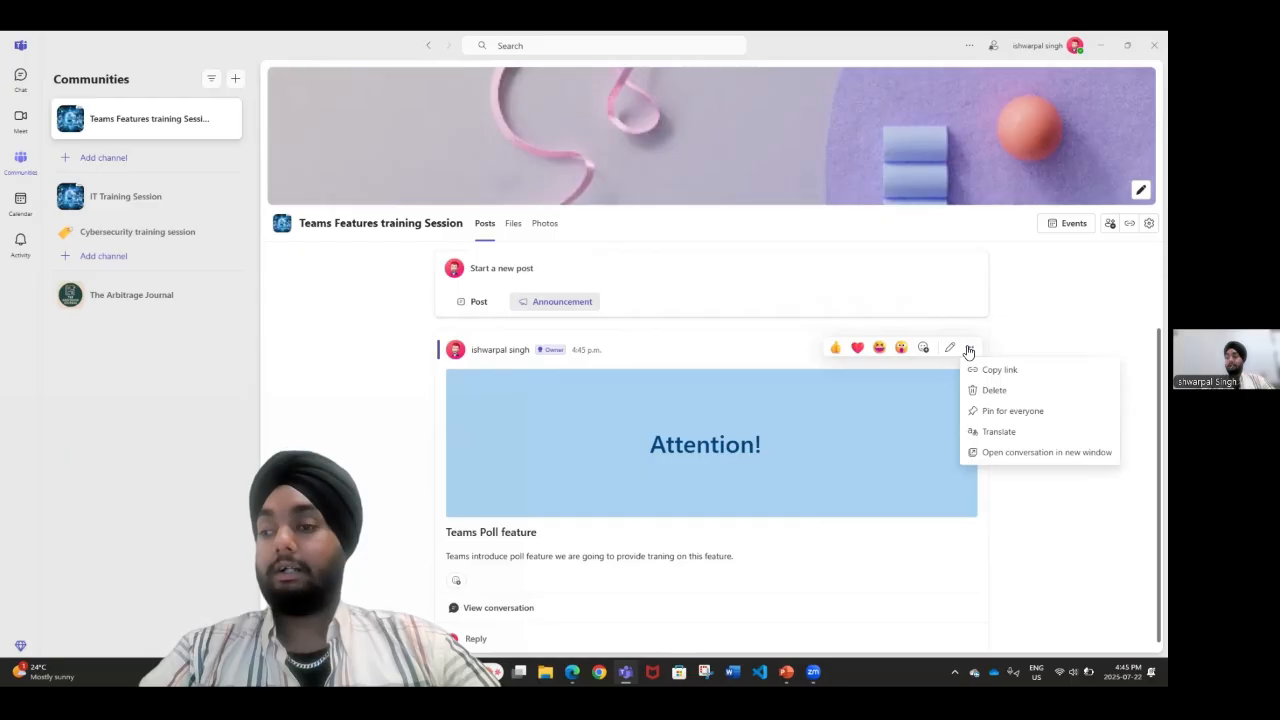
pyautogui.click(987, 418)
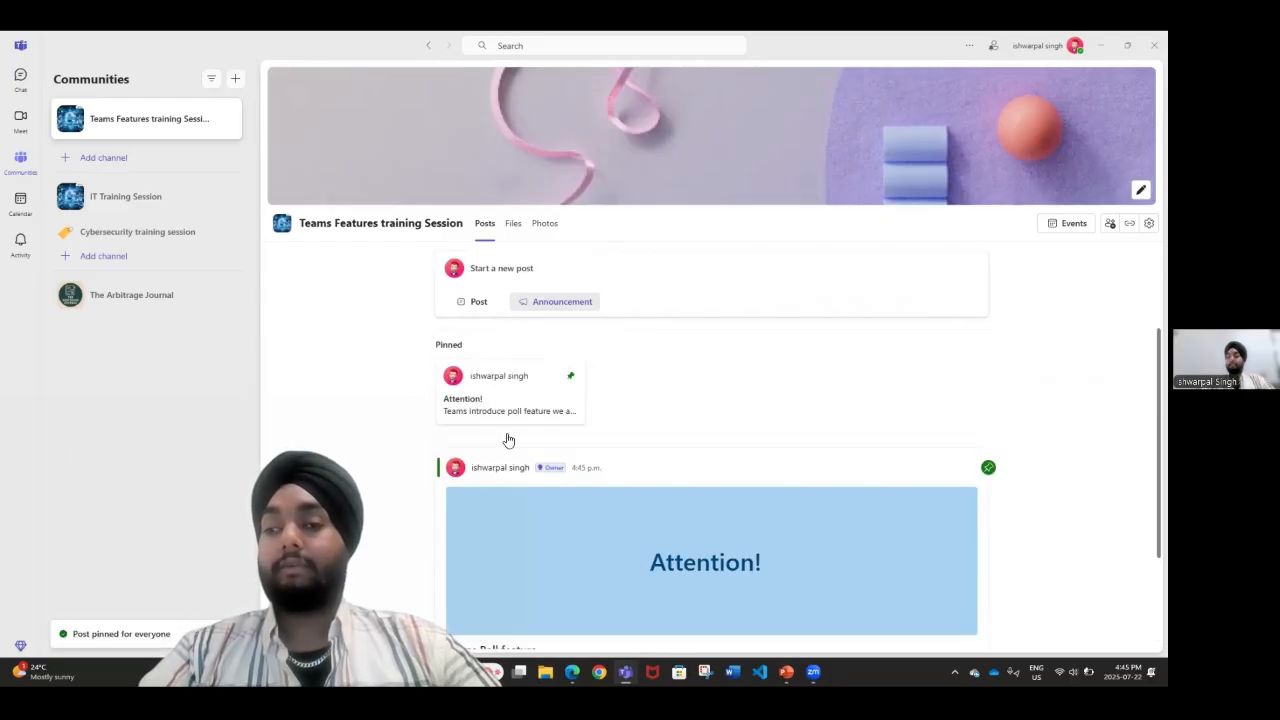
# Start a new regular post in the community with the subject "Teams Room Feature".
pyautogui.click(461, 304)
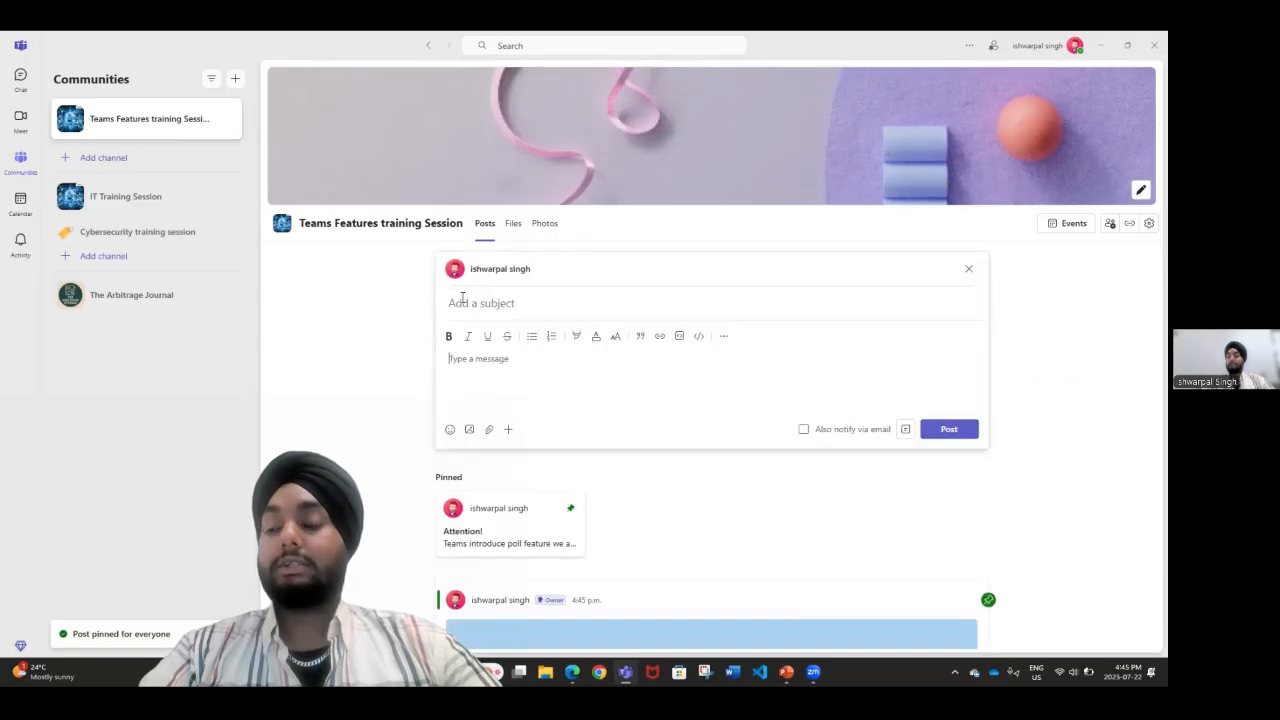
pyautogui.click(520, 308)
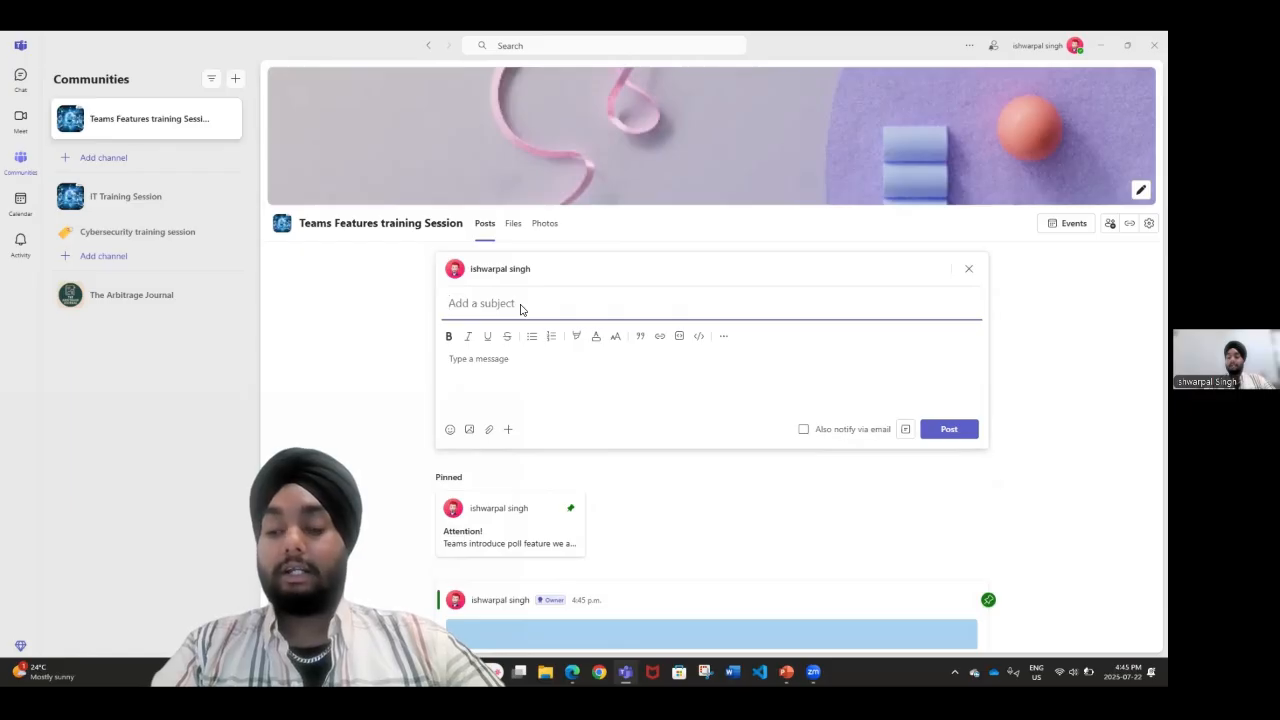
pyautogui.write('Te')
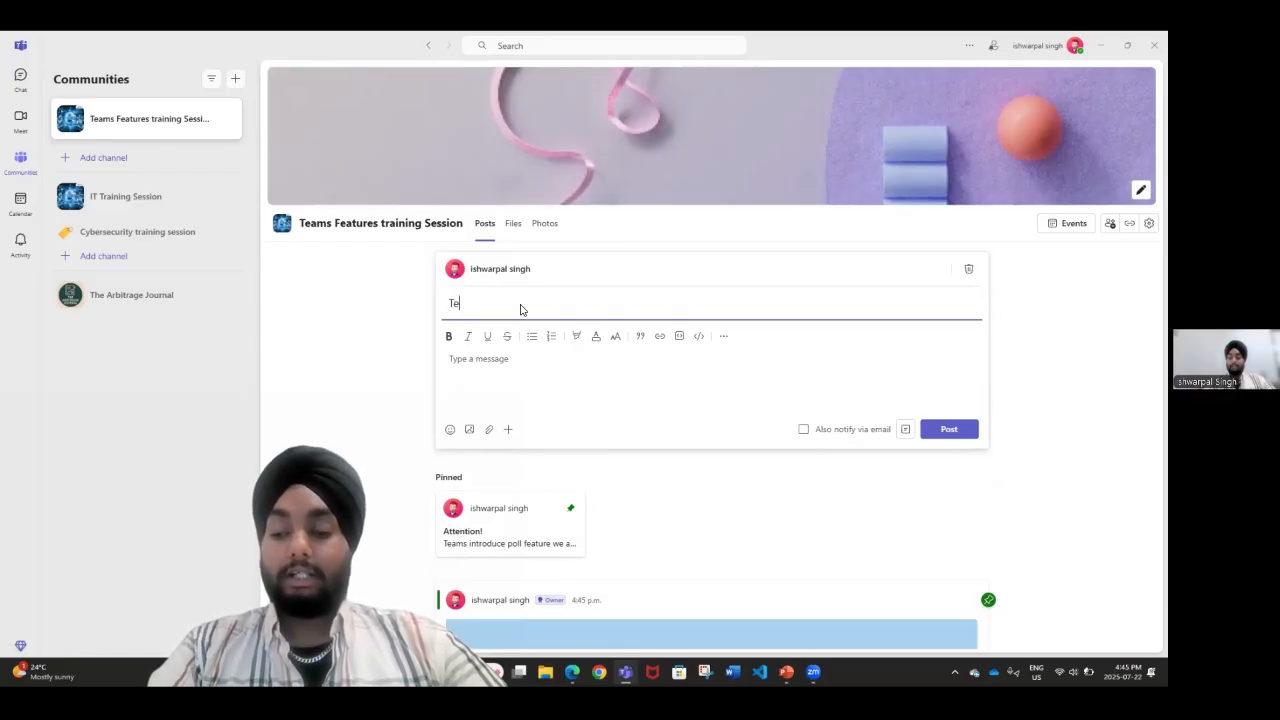
pyautogui.write('ams Roo')
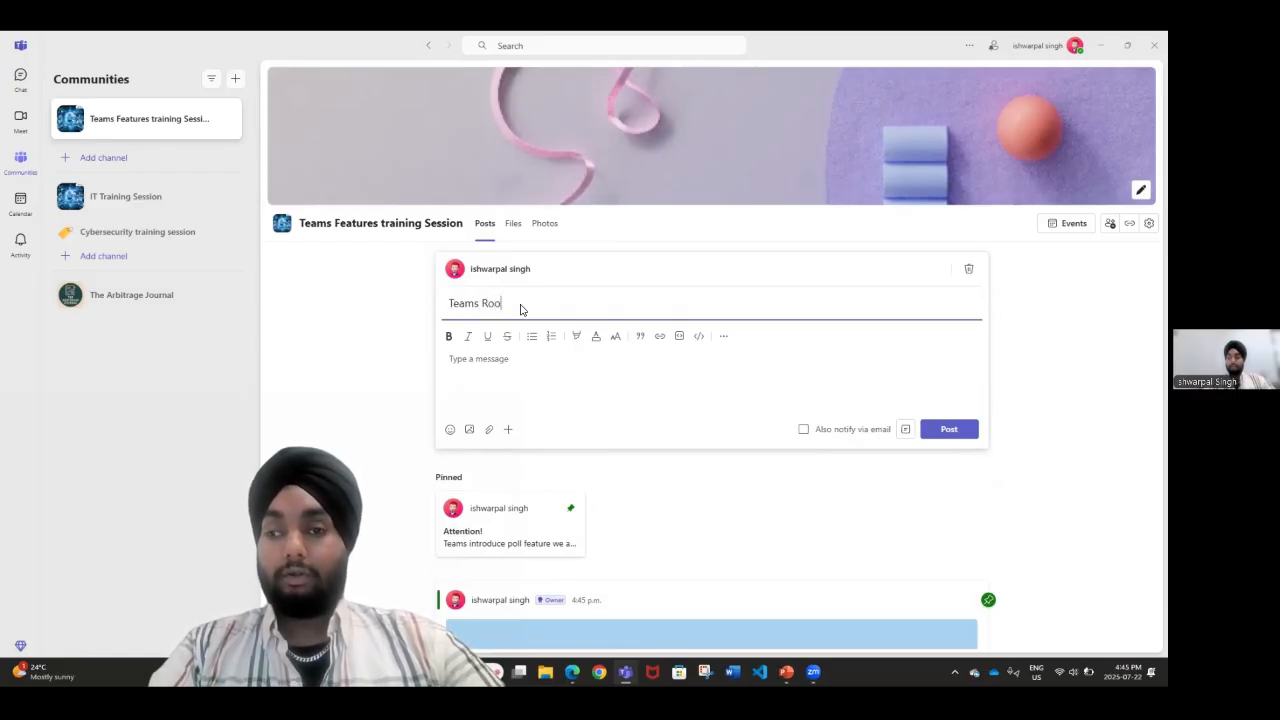
pyautogui.write('m ')
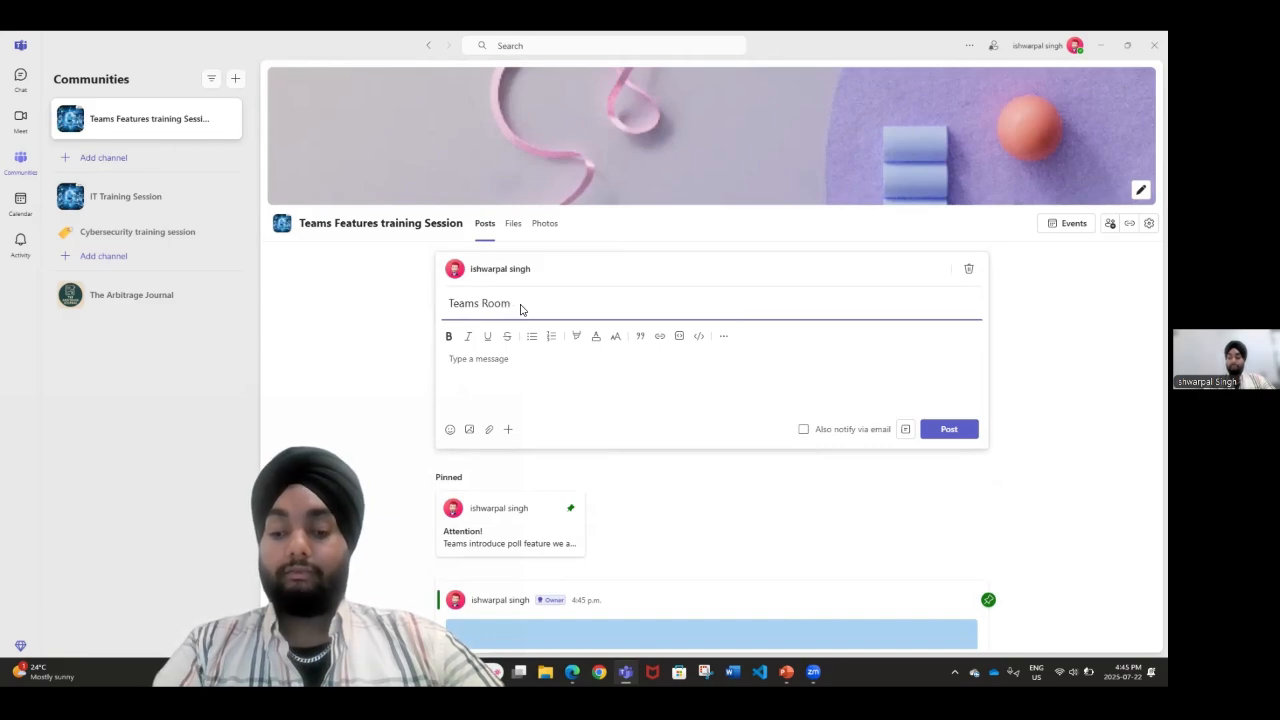
pyautogui.write('Featur')
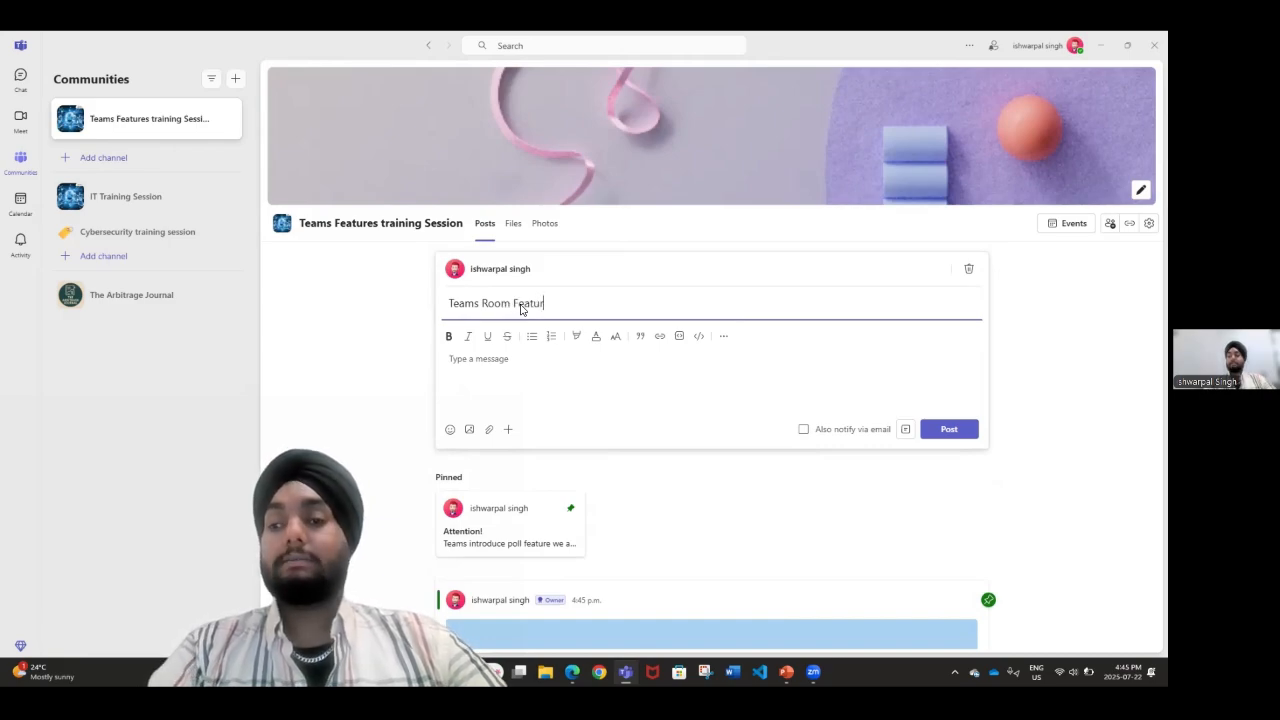
pyautogui.write('e')
# Begin the post's message body with the text "Teams Room feature training is going to be held on".
pyautogui.click(533, 348)
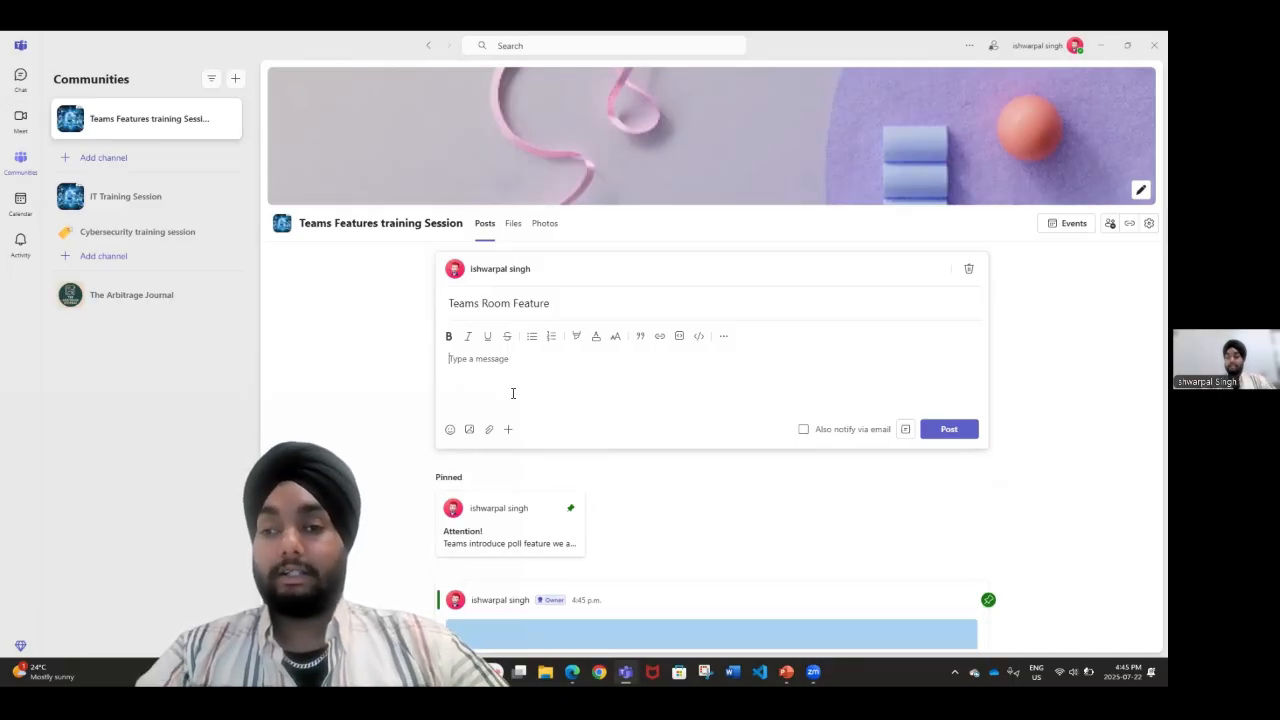
pyautogui.write('Te')
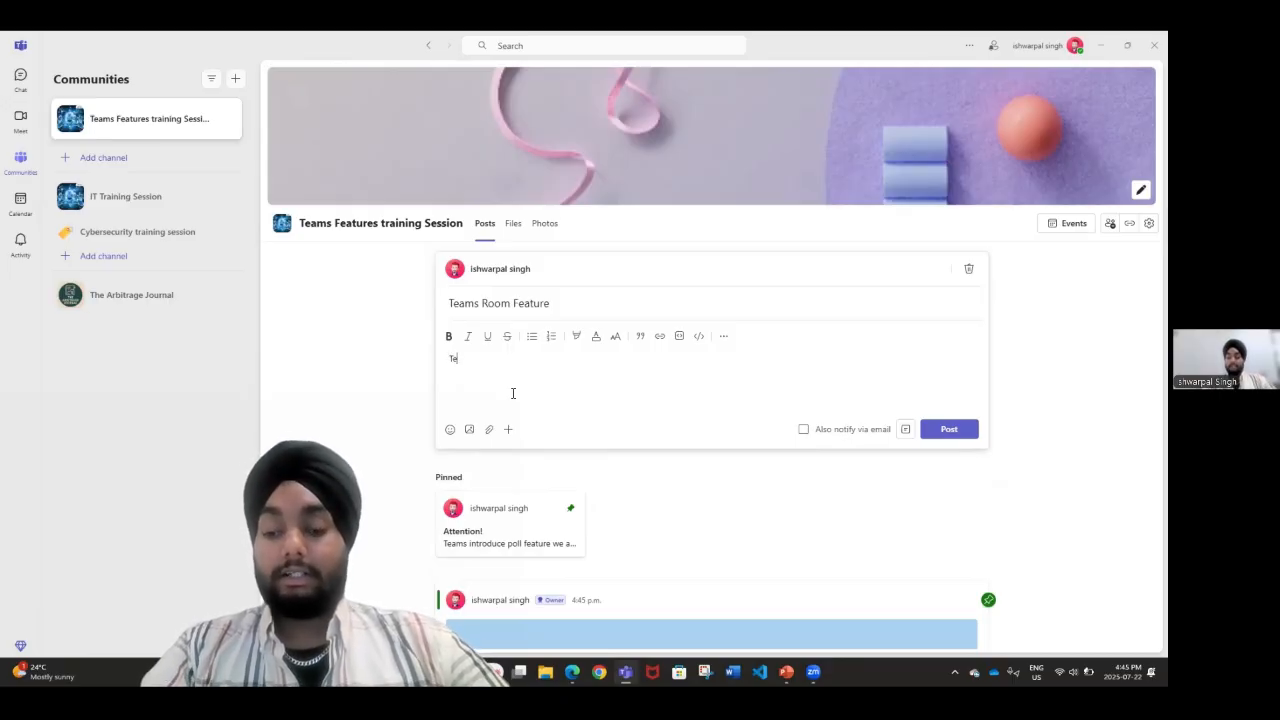
pyautogui.write('ams R')
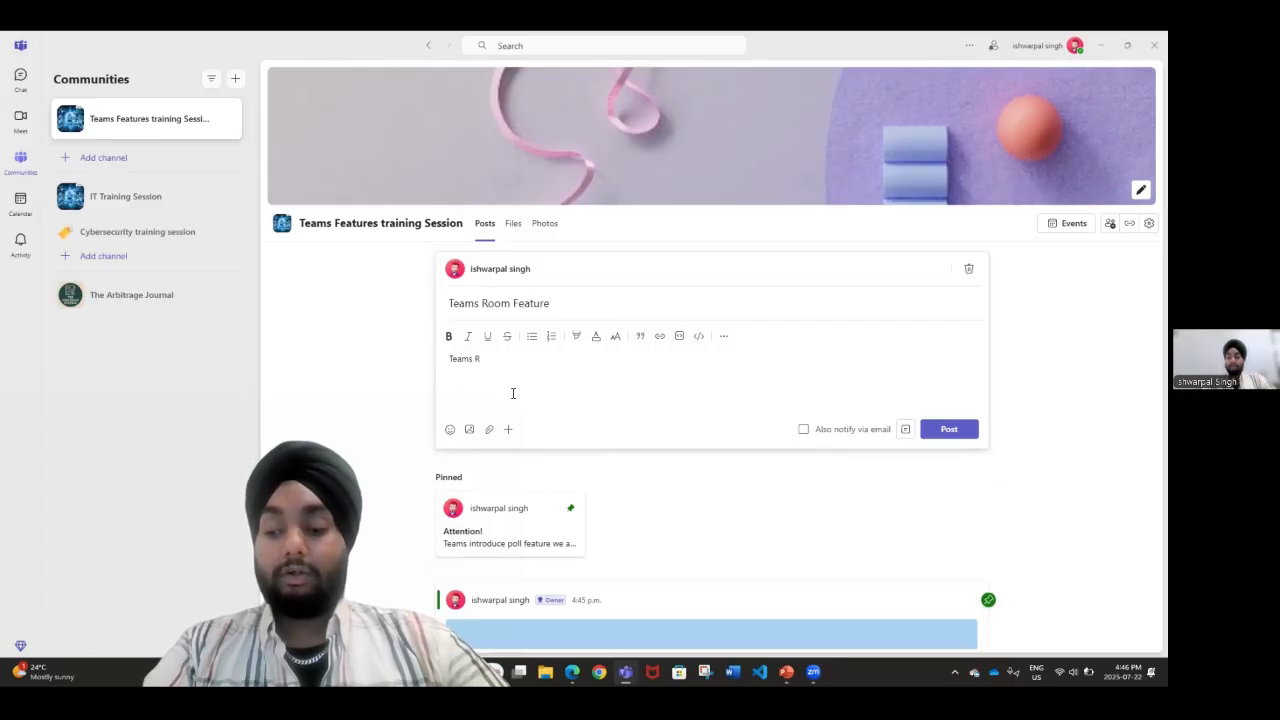
pyautogui.write('oom feature ti')
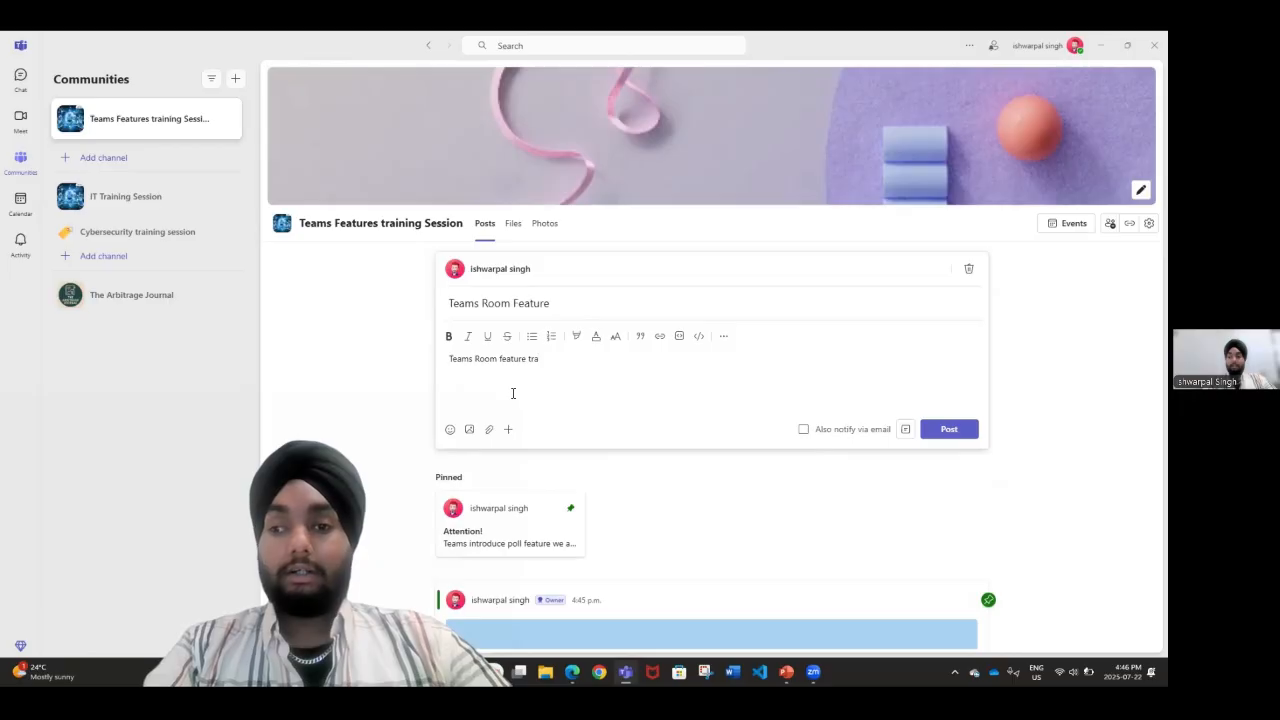
pyautogui.write('ining is goin')
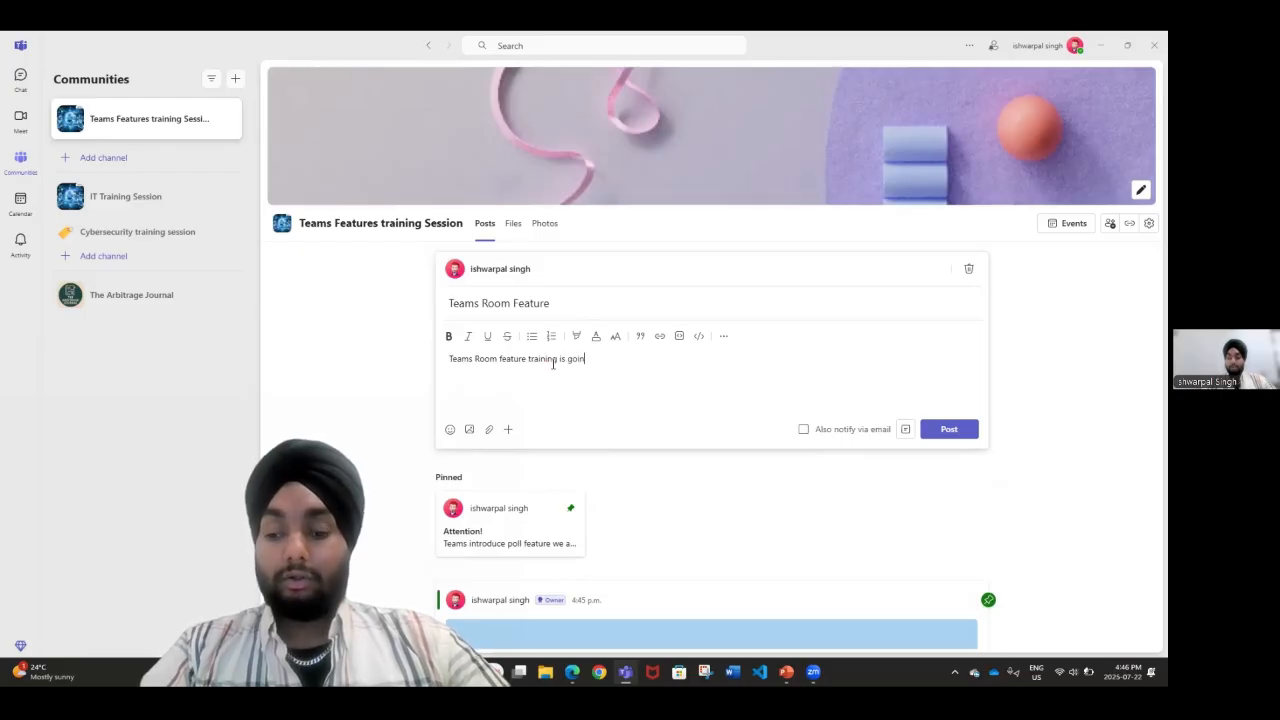
pyautogui.write('g to be h')
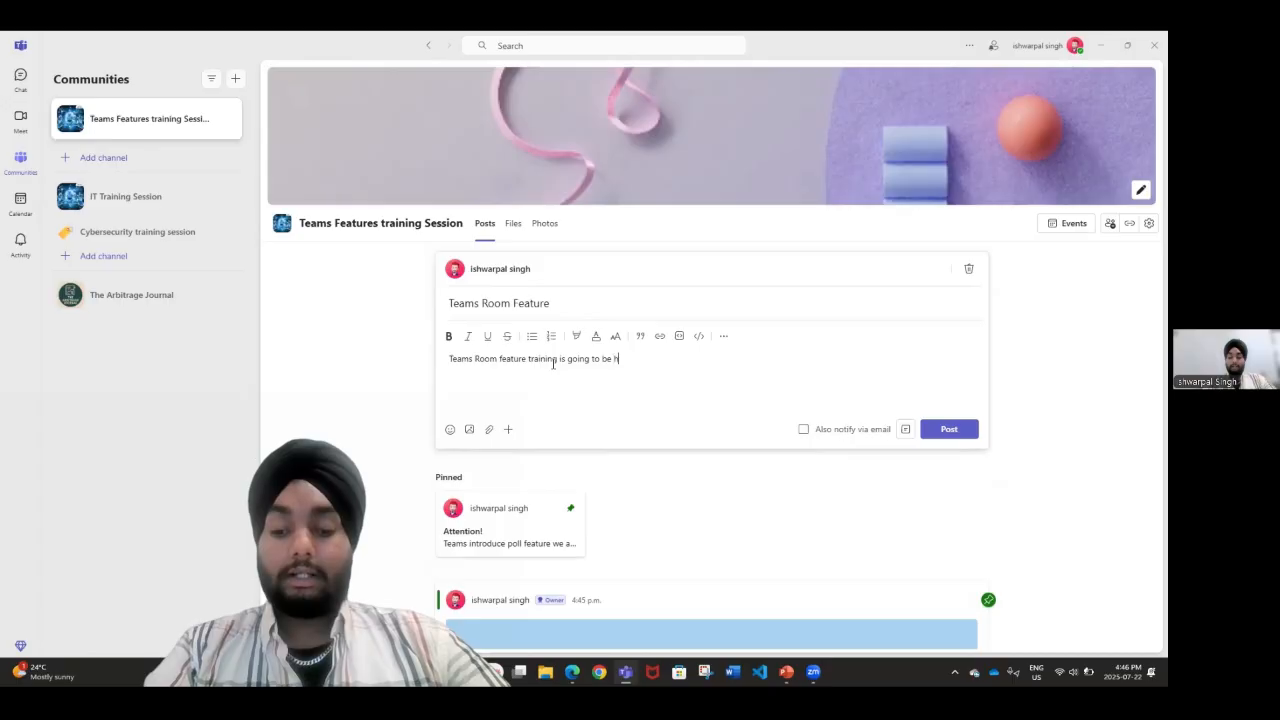
pyautogui.write('eld on')
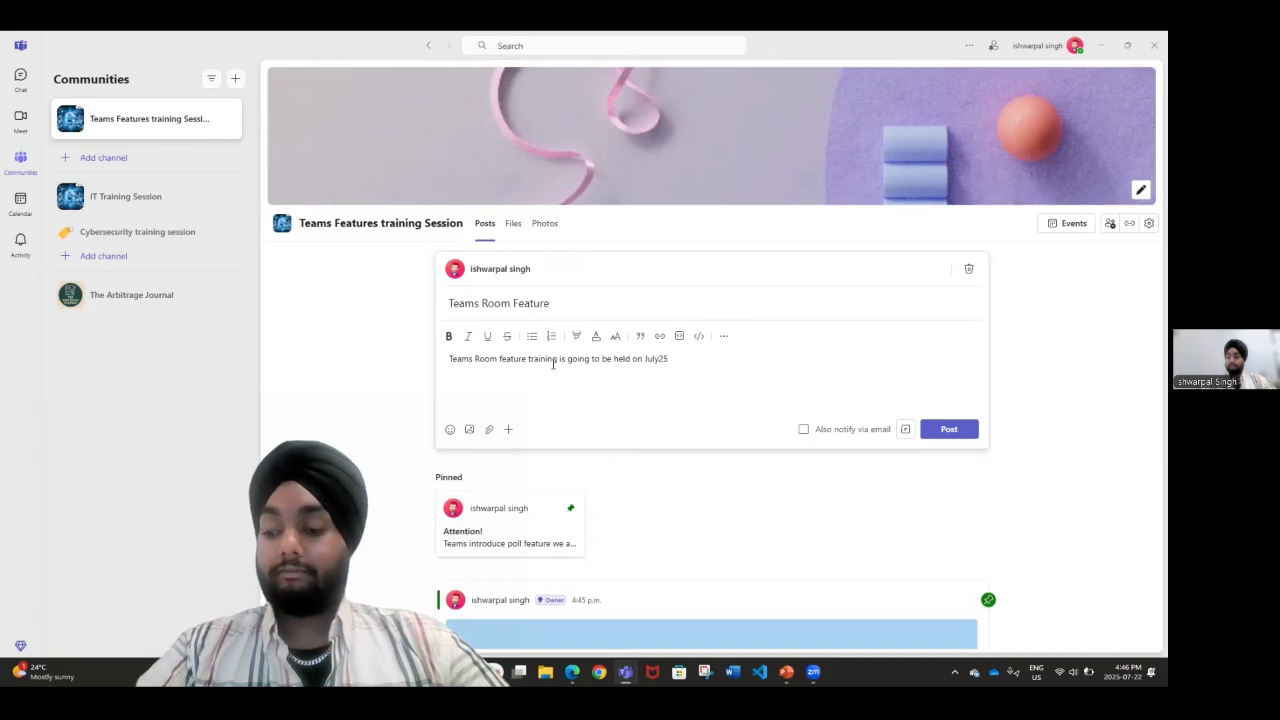
# Complete the post's message with the date and time "July25, 2025 At 12:00 PM".
pyautogui.write('July25, 2025')
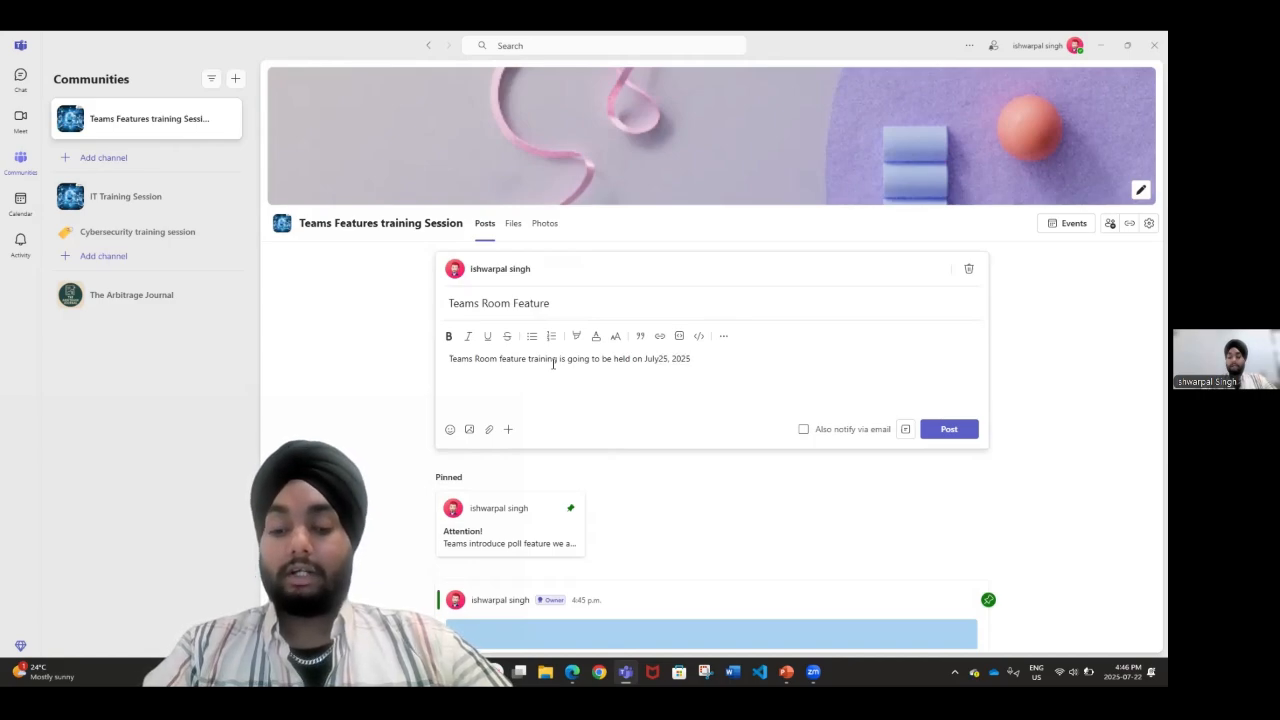
pyautogui.write(' At')
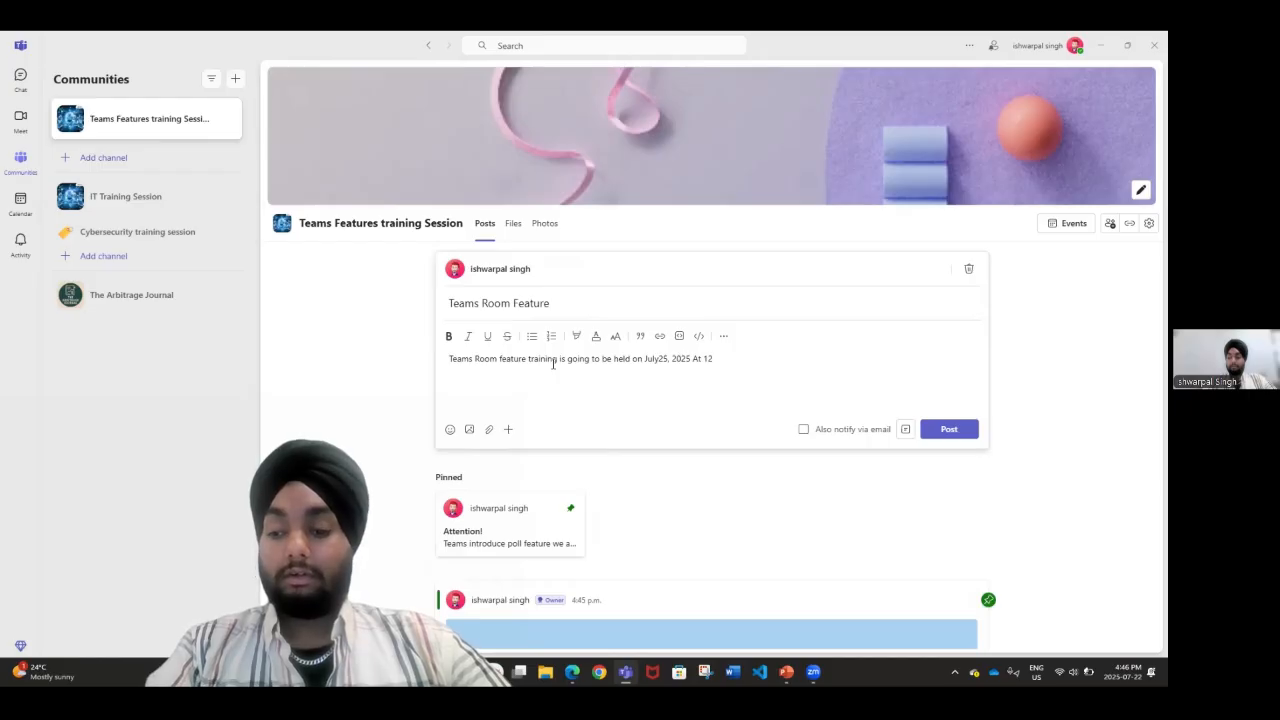
pyautogui.write('12:00 ')
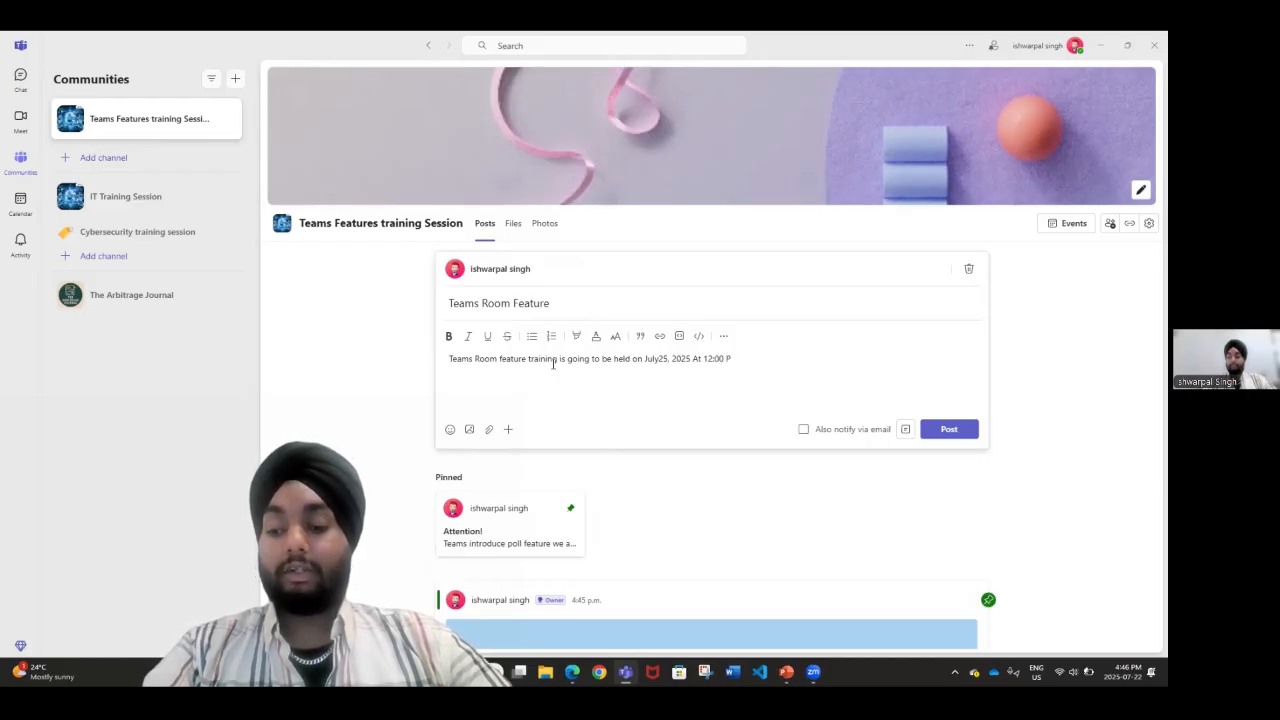
pyautogui.write('P')
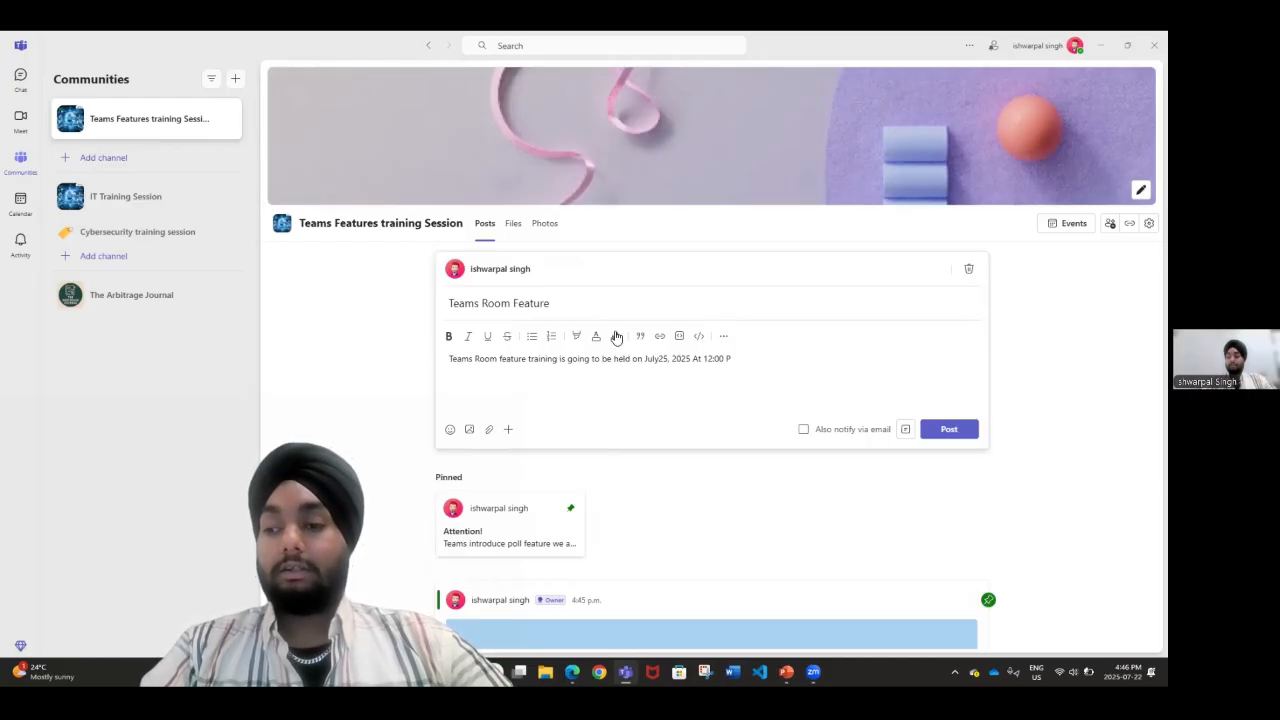
pyautogui.write('M')
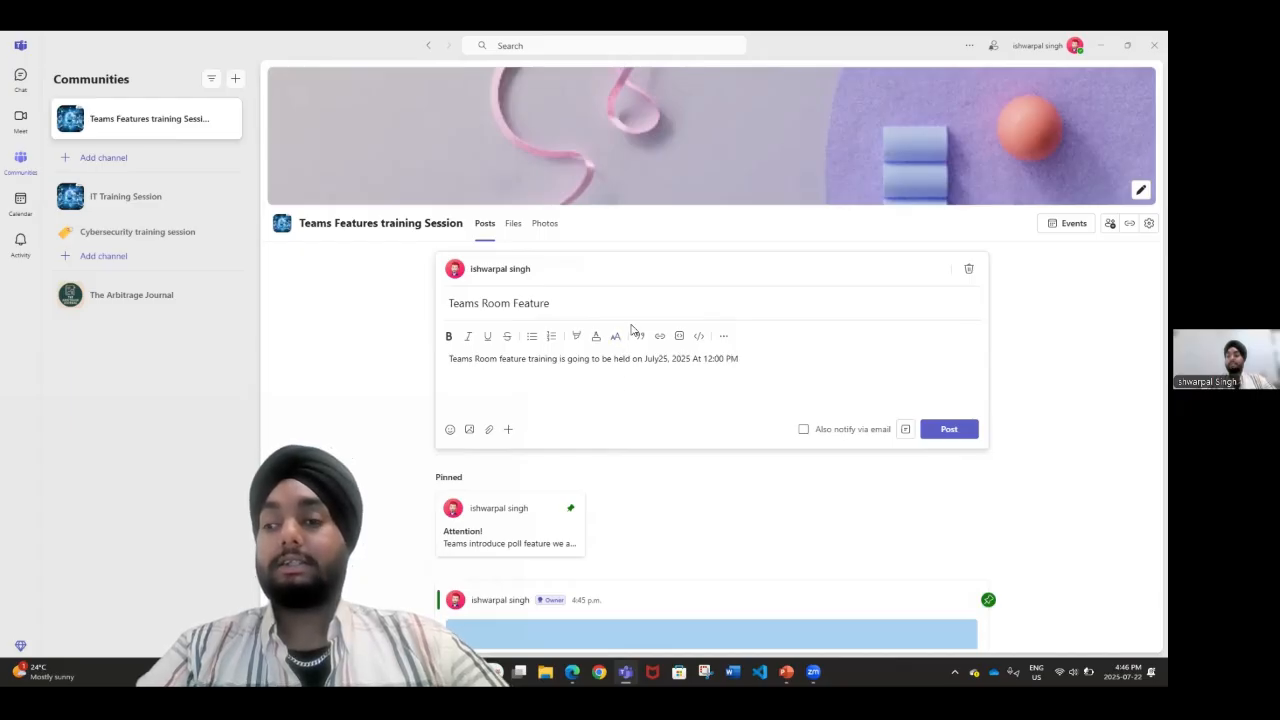
# Publish the "Teams Room Feature" post in the community and pin it for everyone.
pyautogui.click(948, 430)
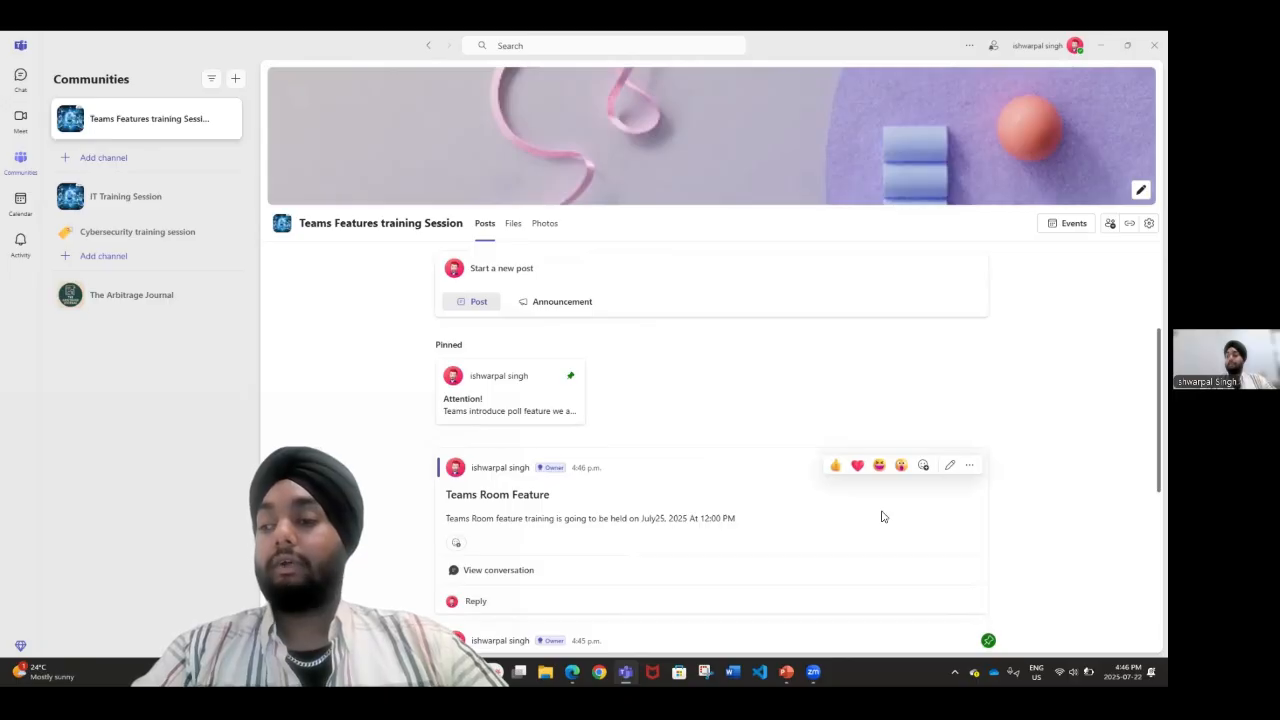
pyautogui.click(969, 466)
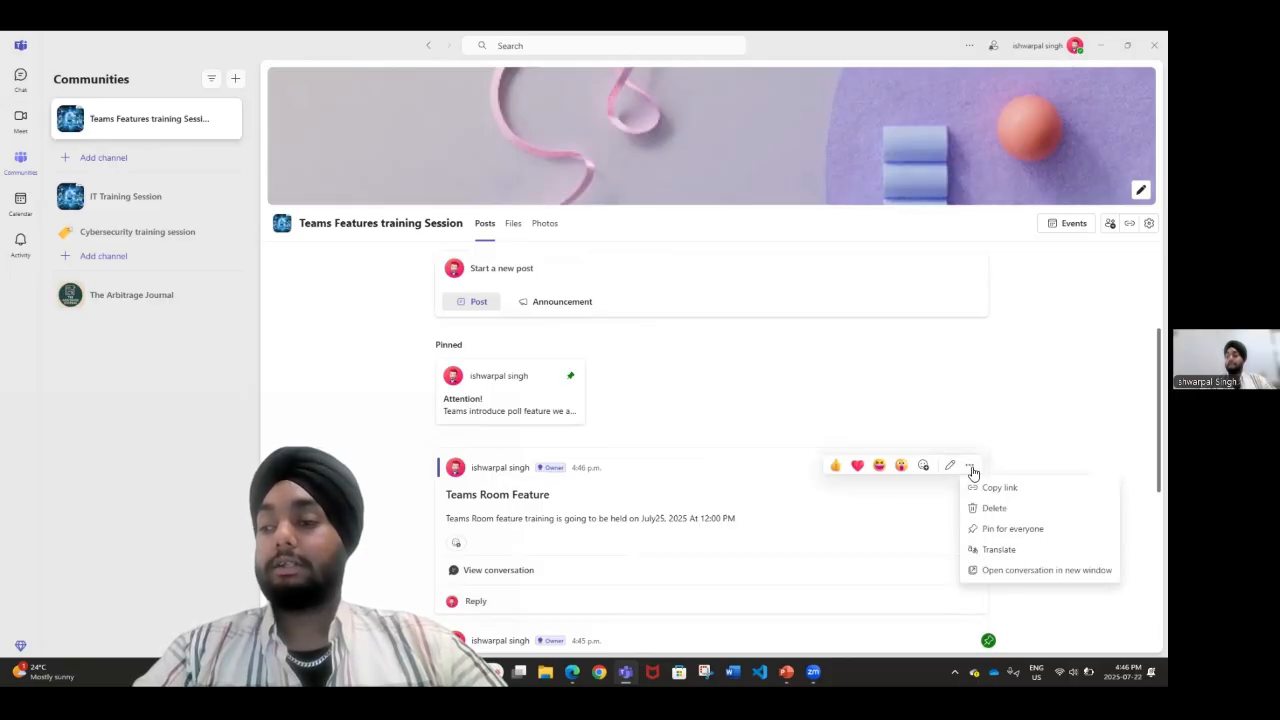
pyautogui.click(992, 529)
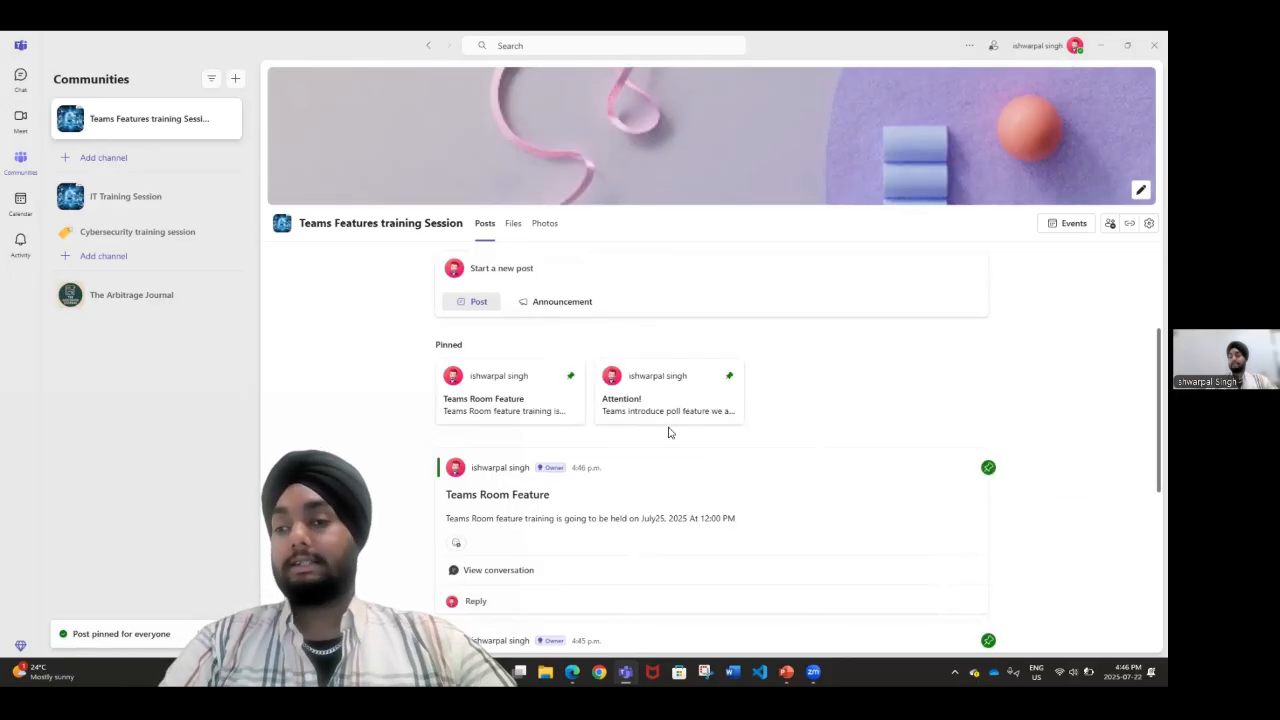
# Review the community's pinned posts and feed, look at its community events page, and return to the posts.
pyautogui.scroll(-3, 855, 425)
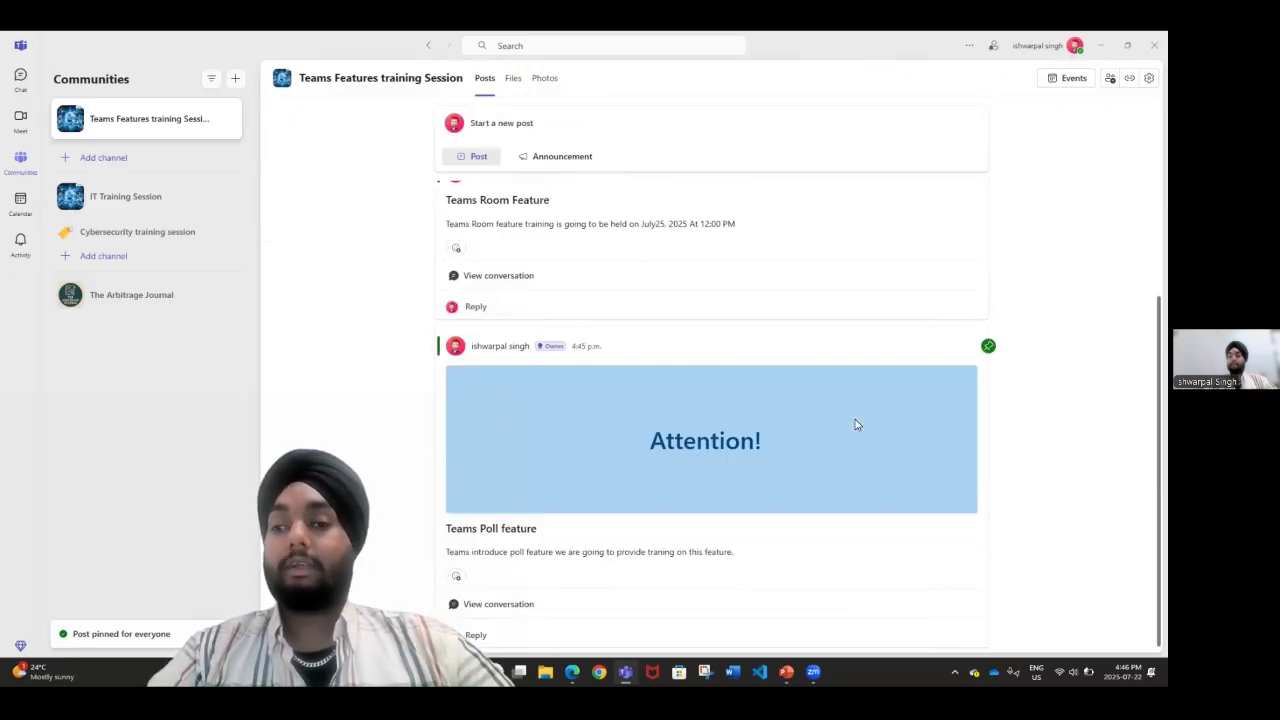
pyautogui.scroll(3, 855, 425)
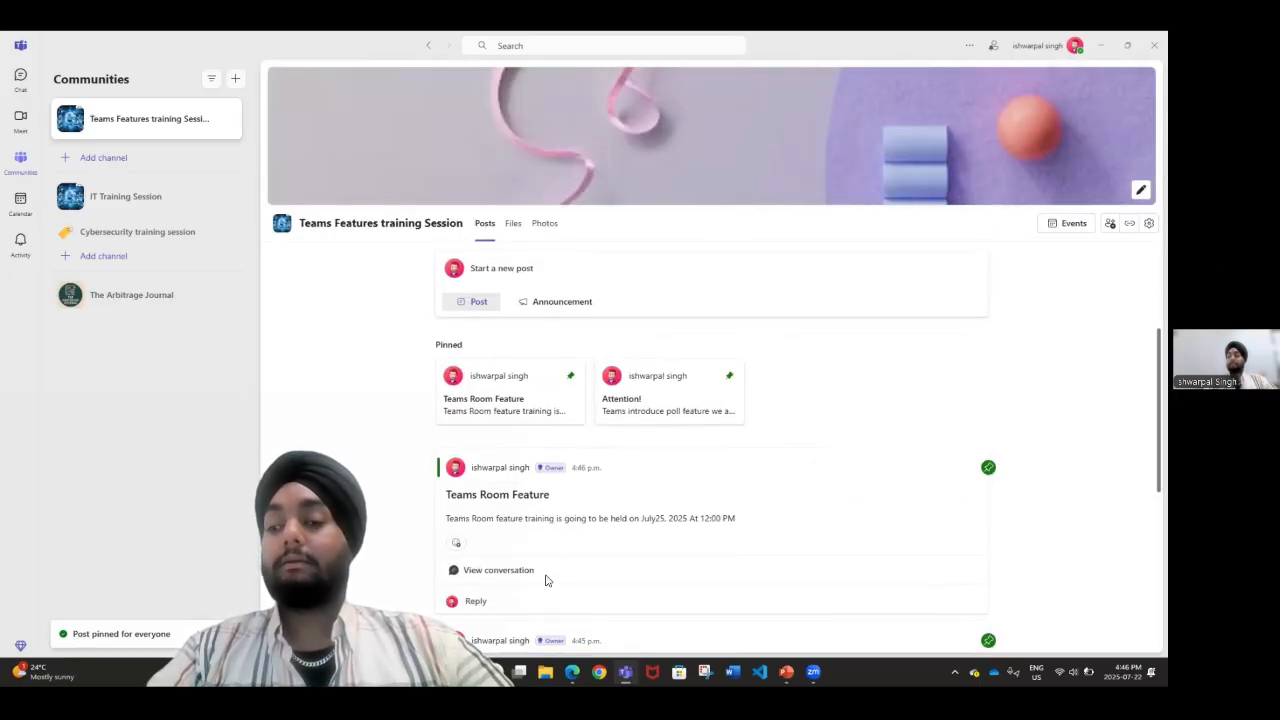
pyautogui.scroll(-3, 545, 580)
pyautogui.scroll(3, 545, 580)
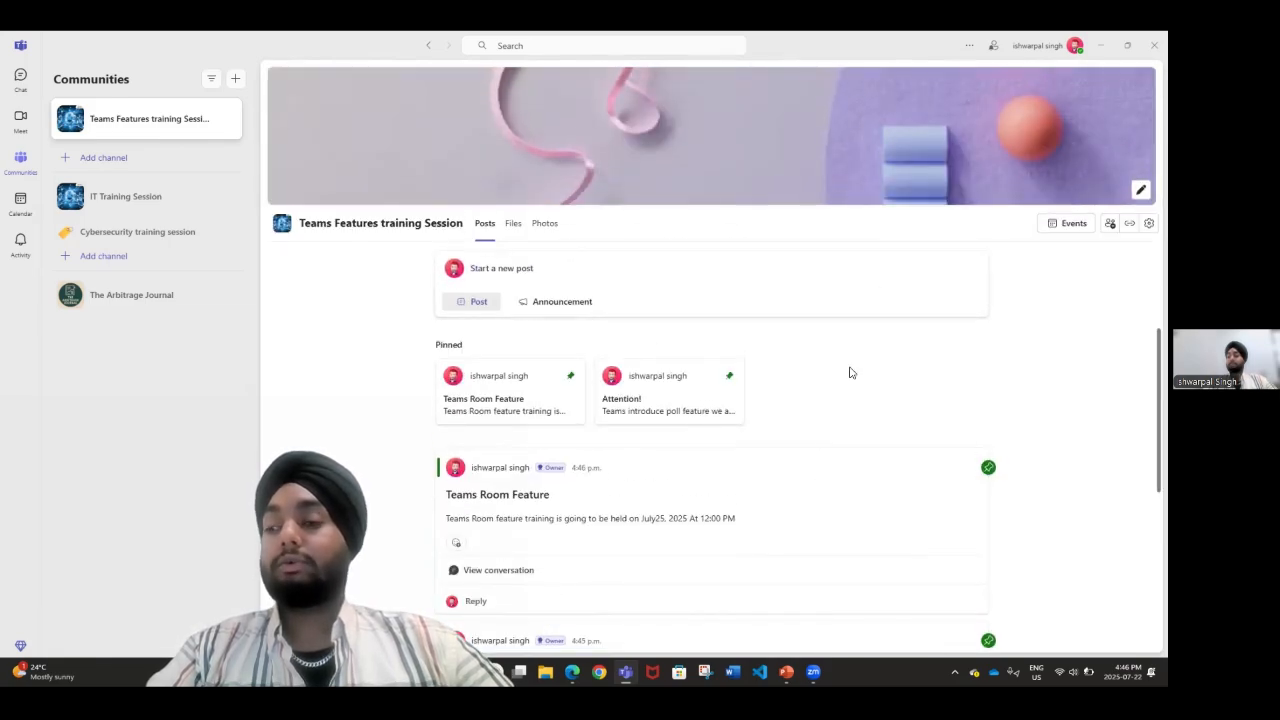
pyautogui.click(1052, 226)
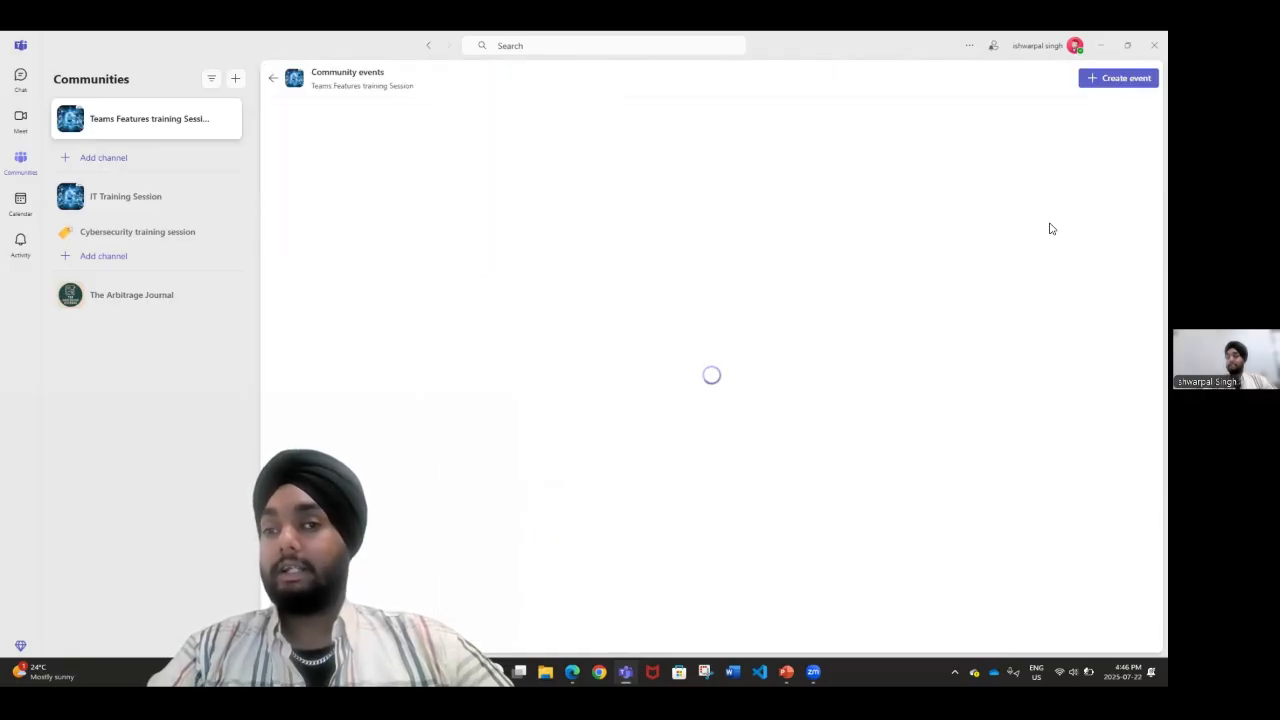
pyautogui.click(274, 80)
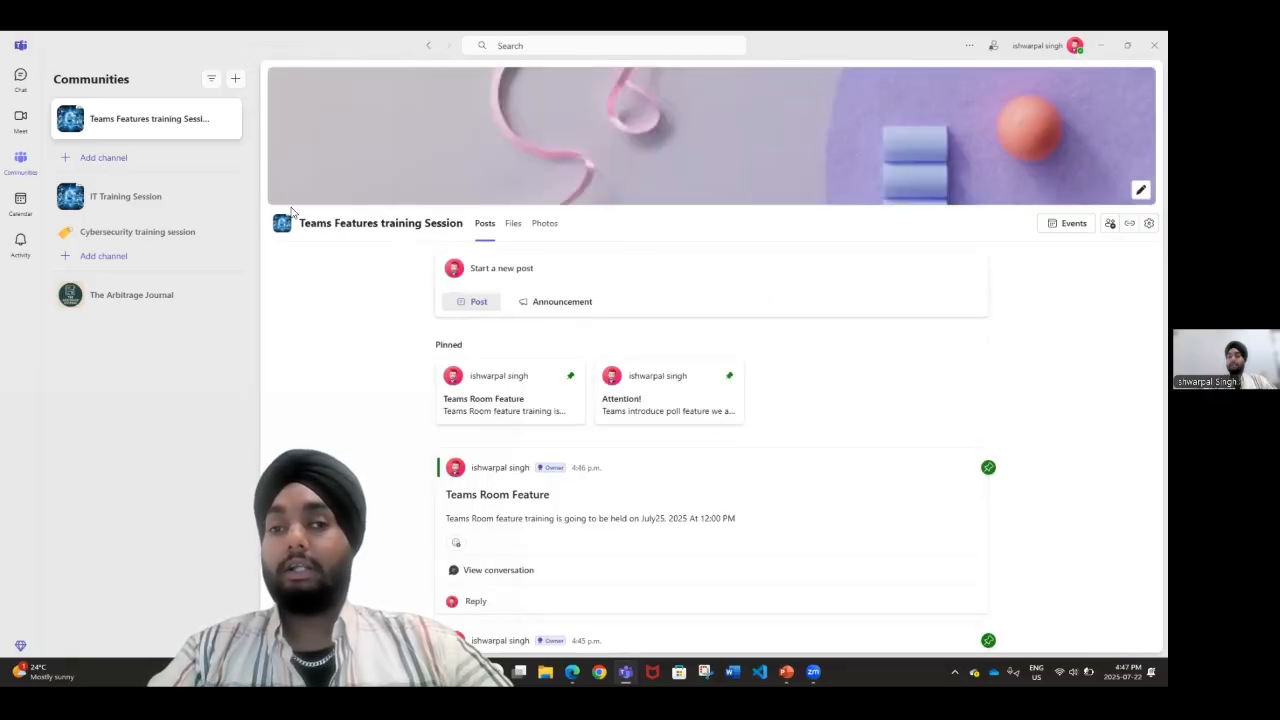
# Add a channel named "Room Feature training session" to the "Teams Features training Session" community.
pyautogui.click(166, 160)
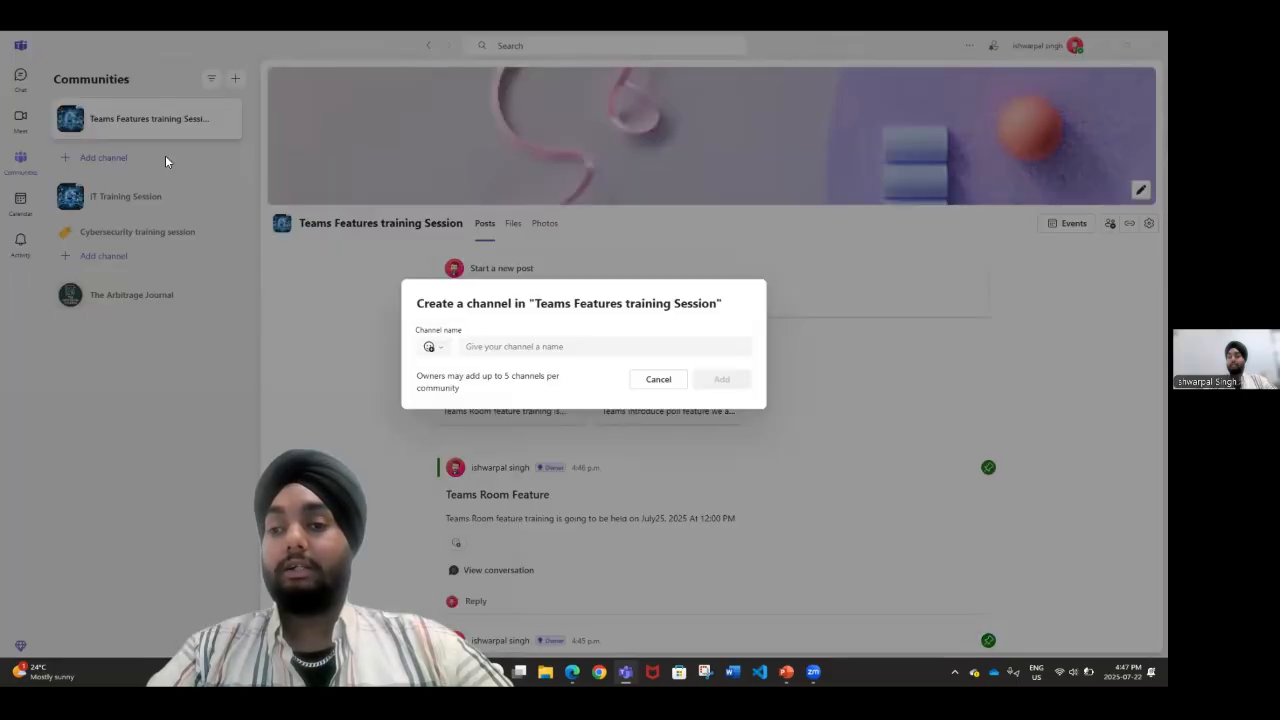
pyautogui.click(560, 347)
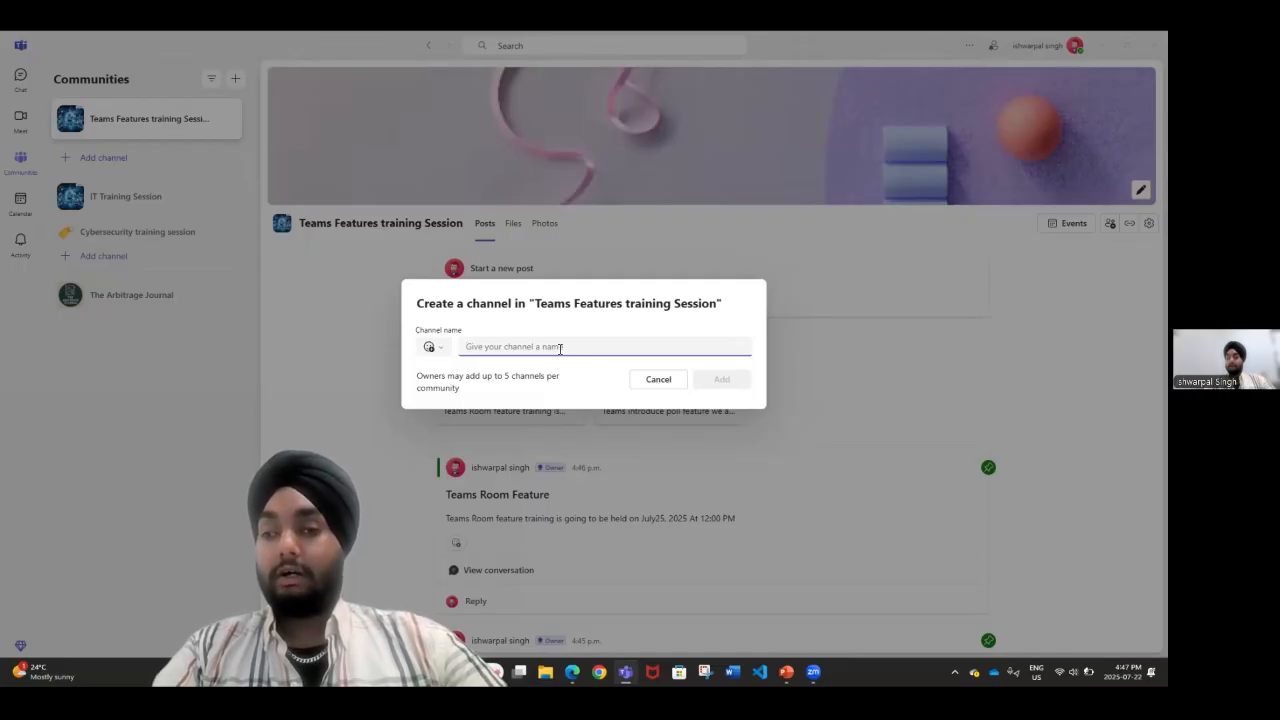
pyautogui.write('Ro')
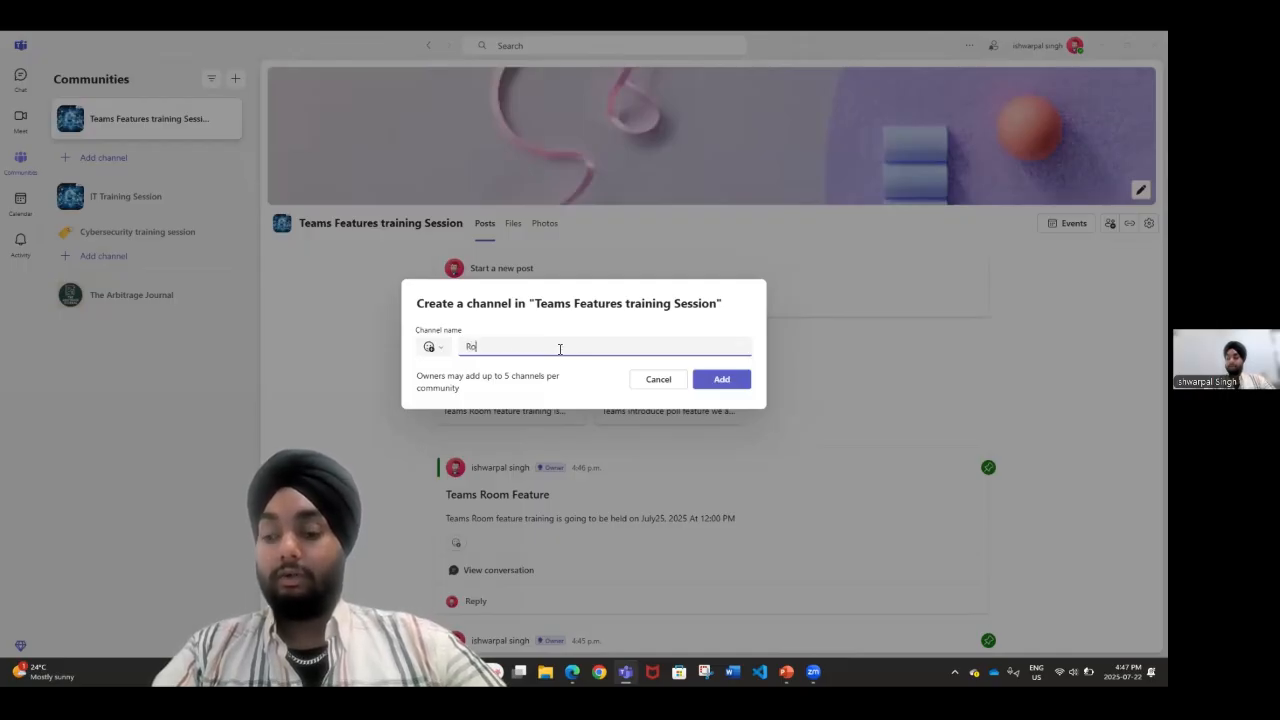
pyautogui.write('om FEatu')
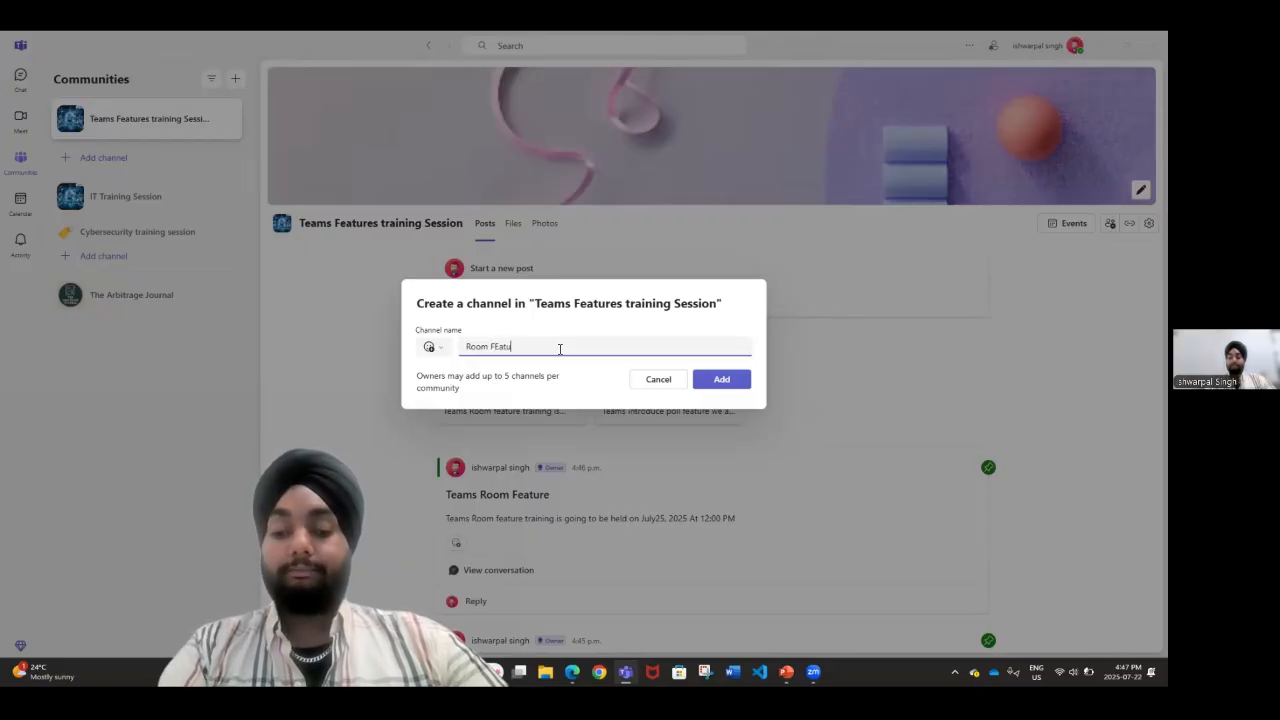
pyautogui.write('r')
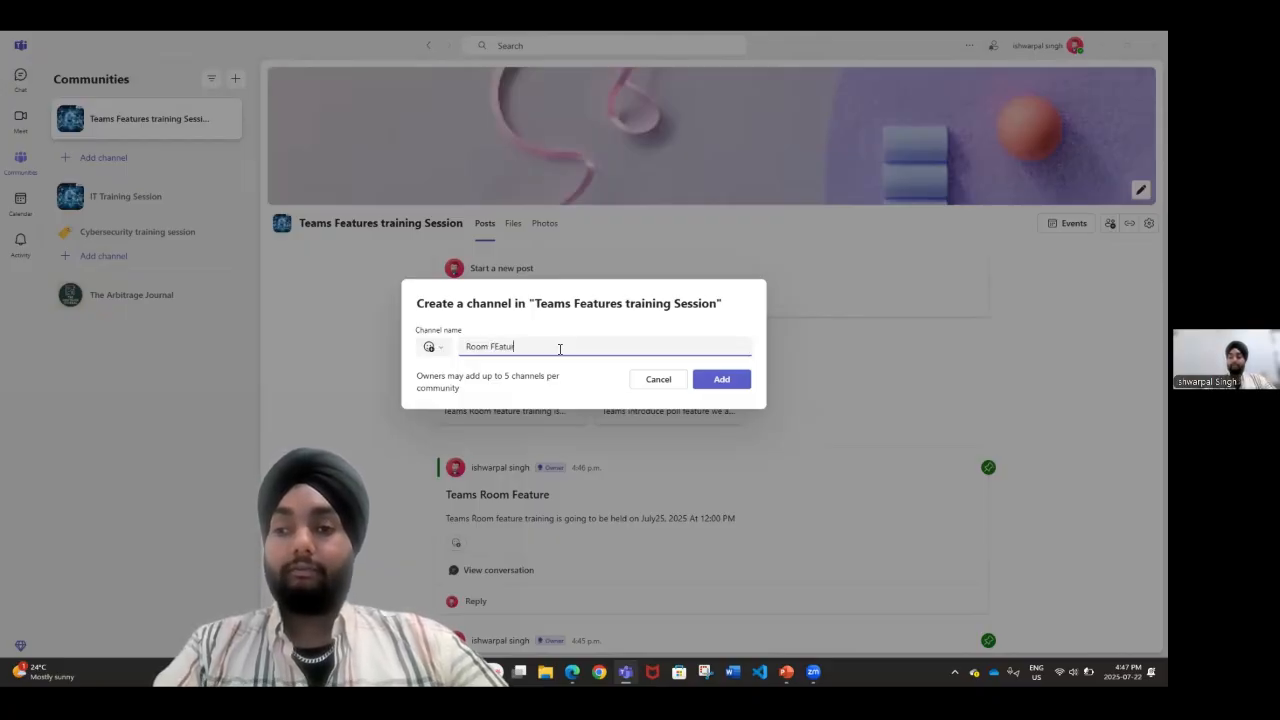
pyautogui.write('eatu')
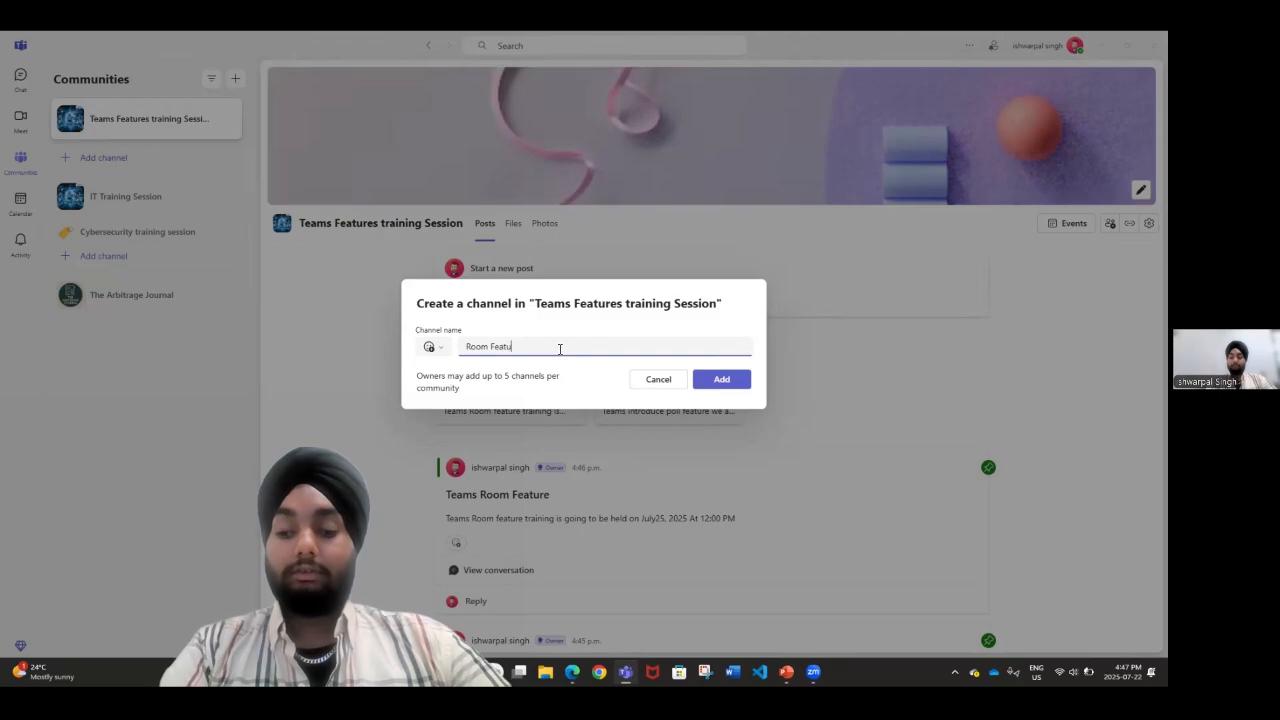
pyautogui.write('re')
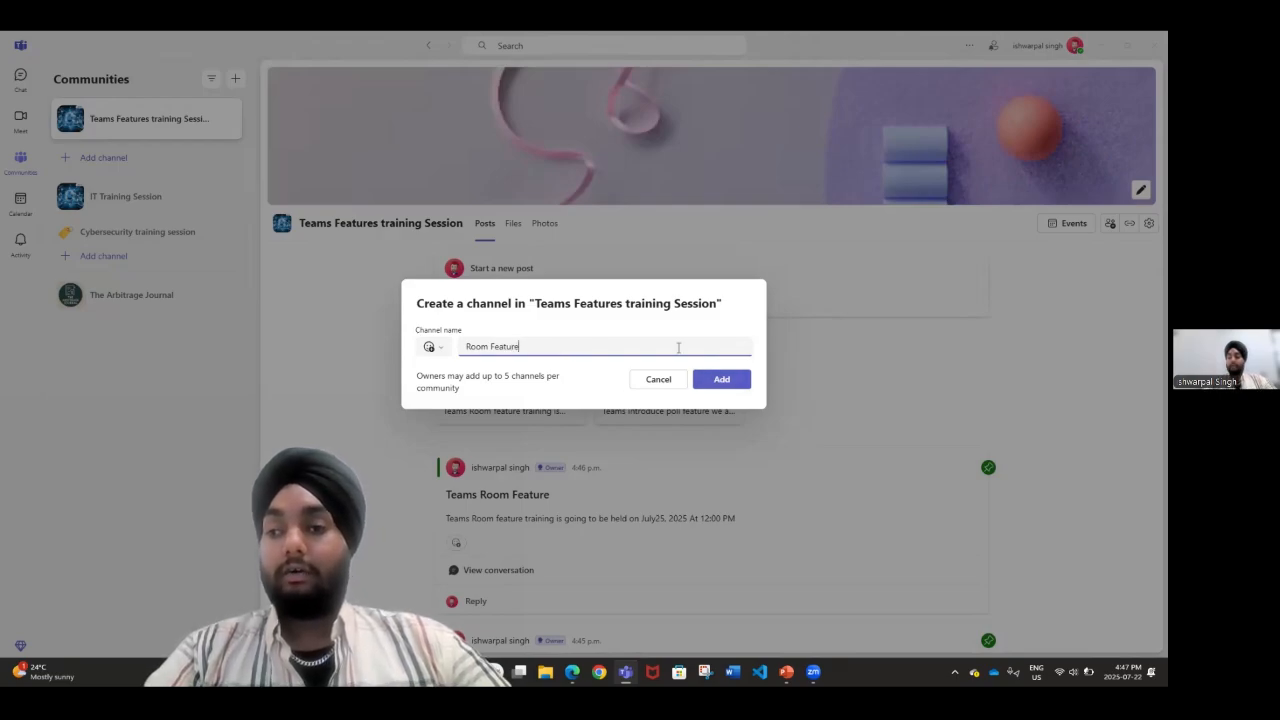
pyautogui.write(' tr')
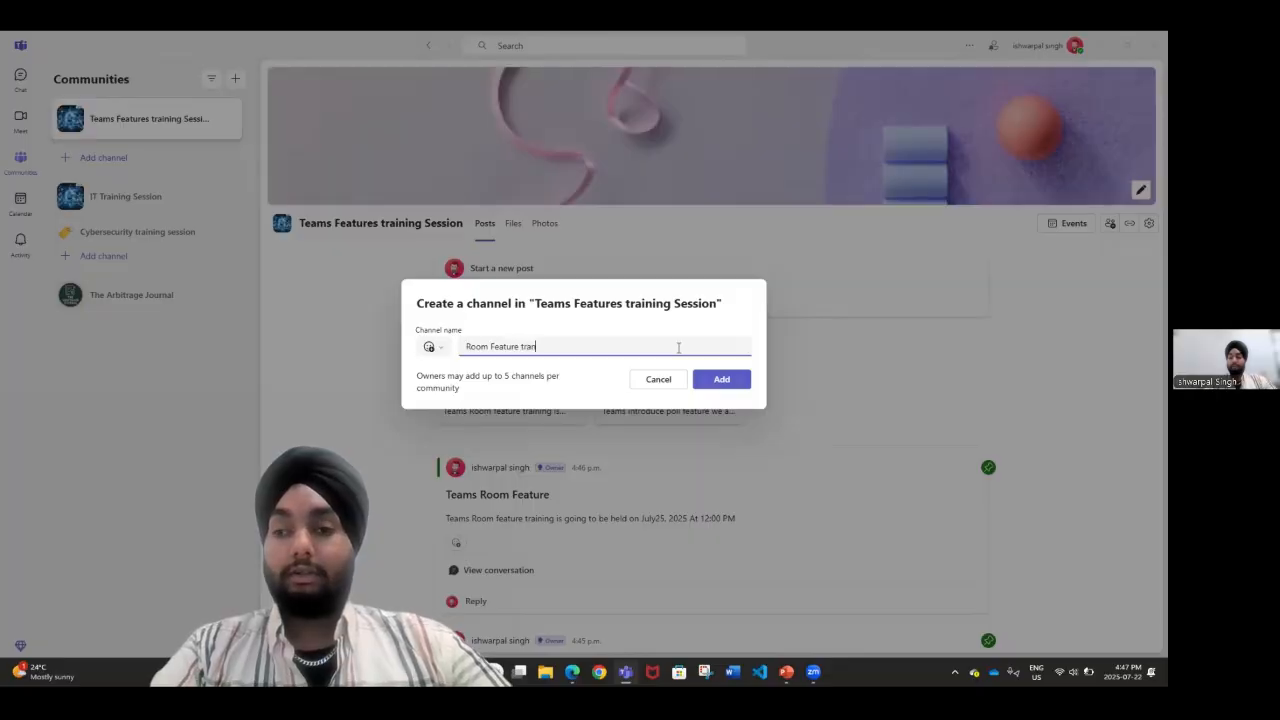
pyautogui.write('aining s')
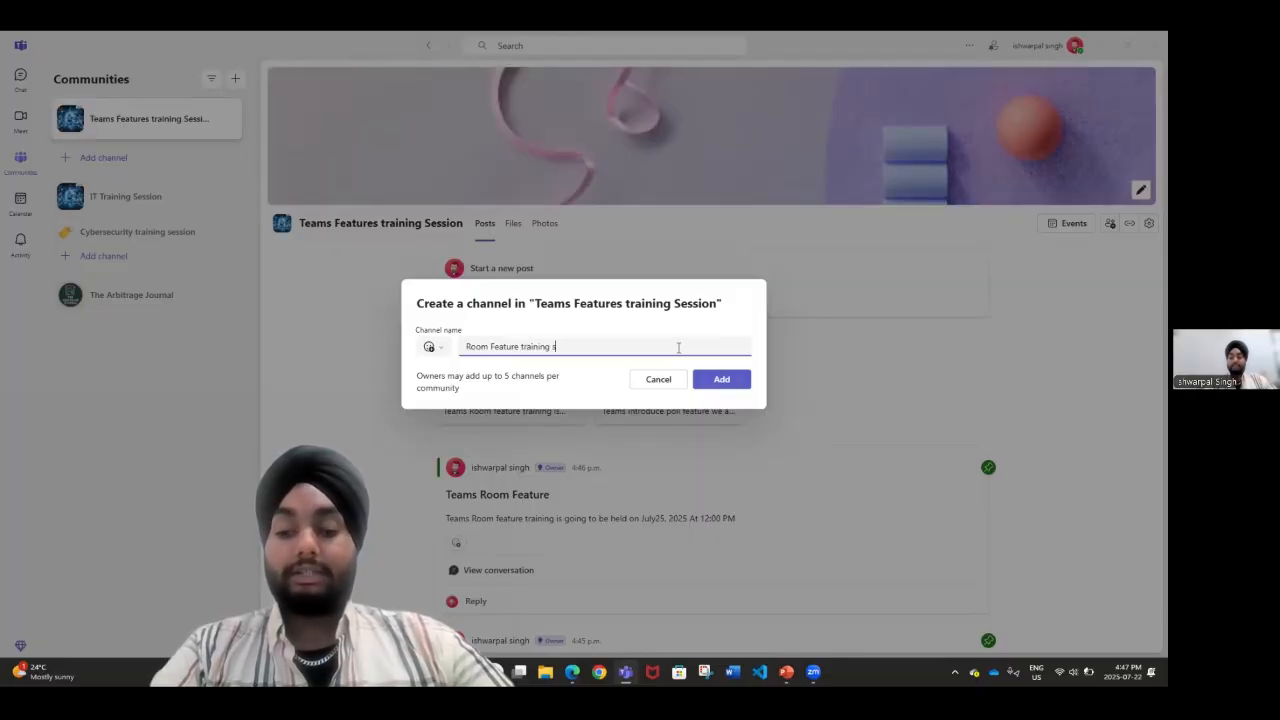
pyautogui.write('ession')
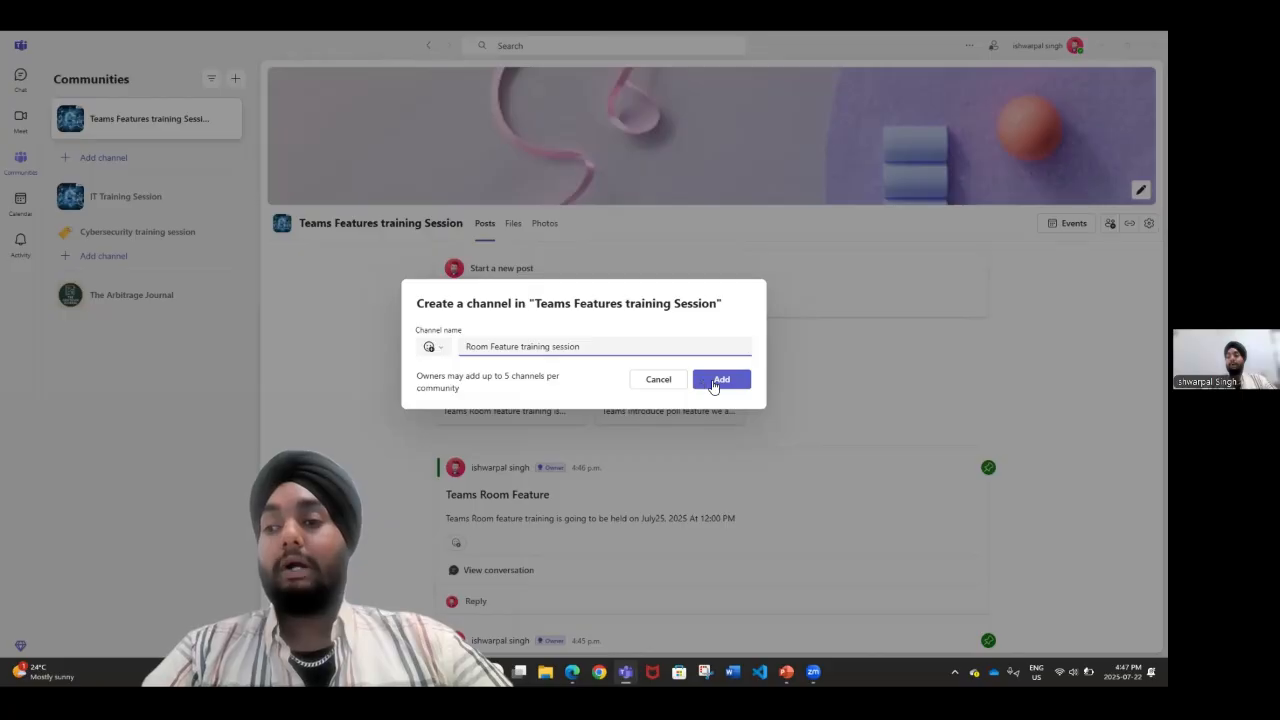
pyautogui.click(714, 380)
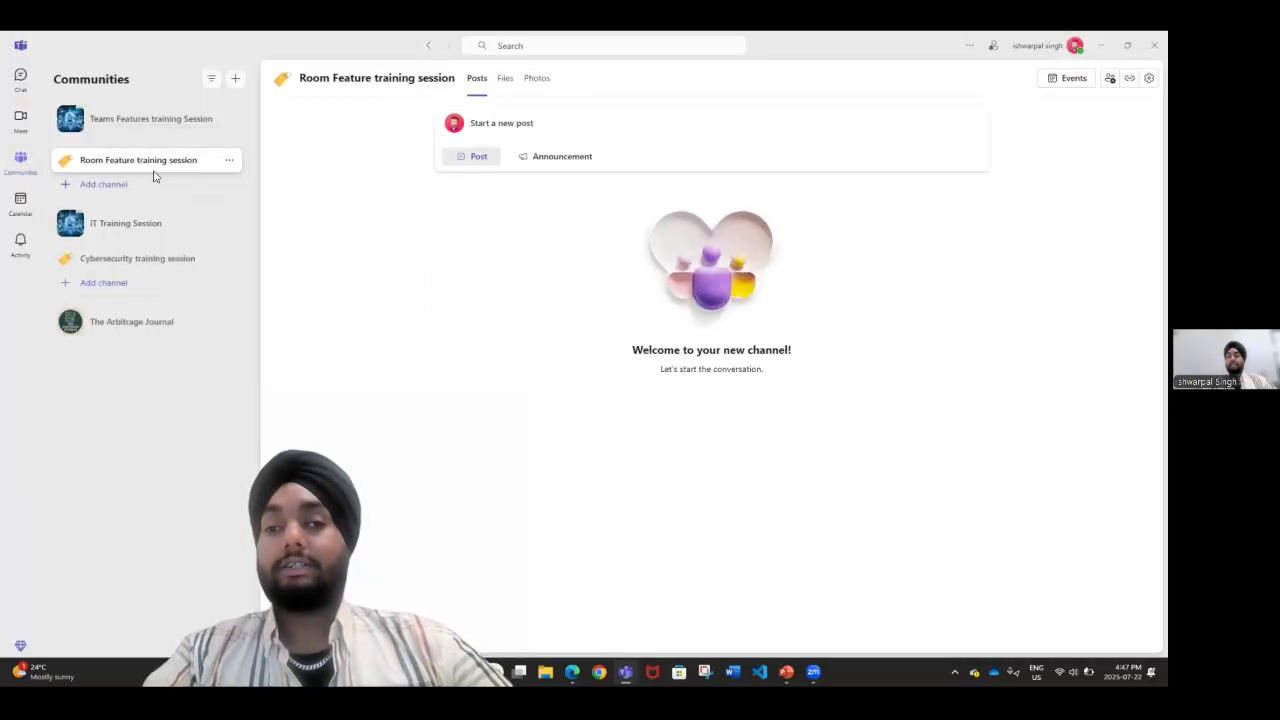
# Start a post in the "Room Feature training session" channel with the message "Teams Room feature training session is going to be held in this channel".
pyautogui.click(479, 157)
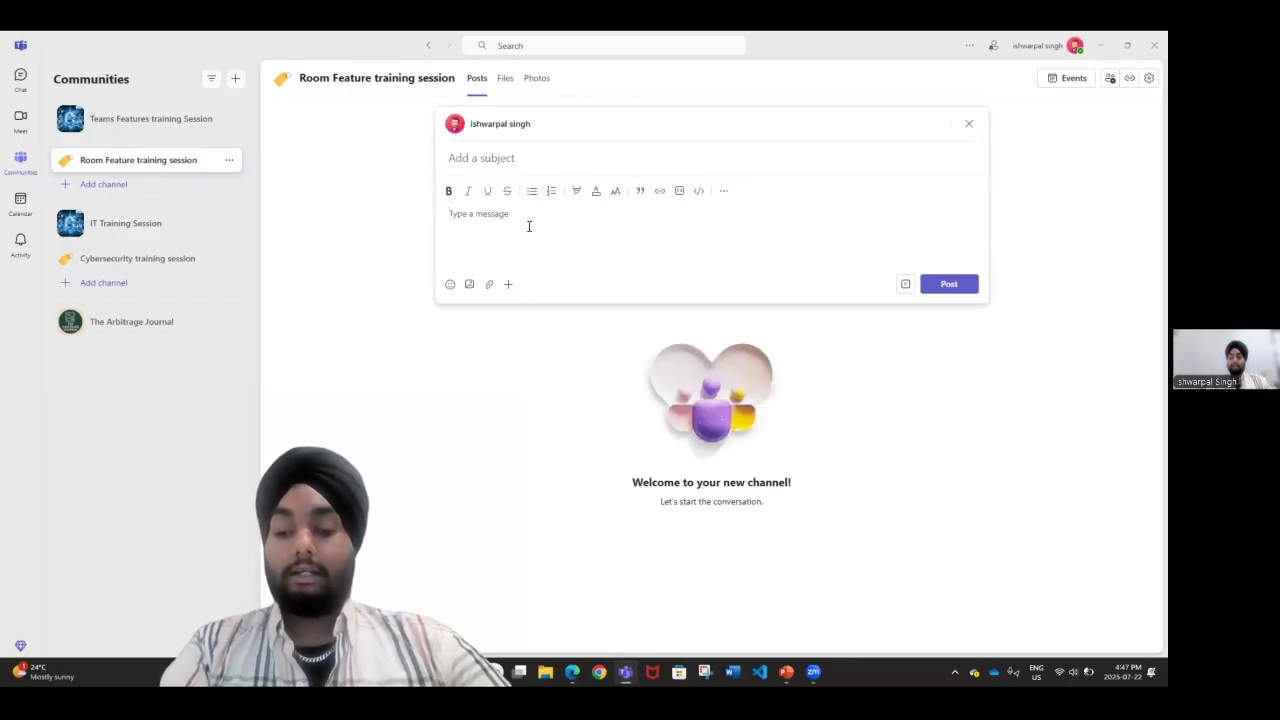
pyautogui.write('1')
pyautogui.press('BackSpace')
pyautogui.write('1')
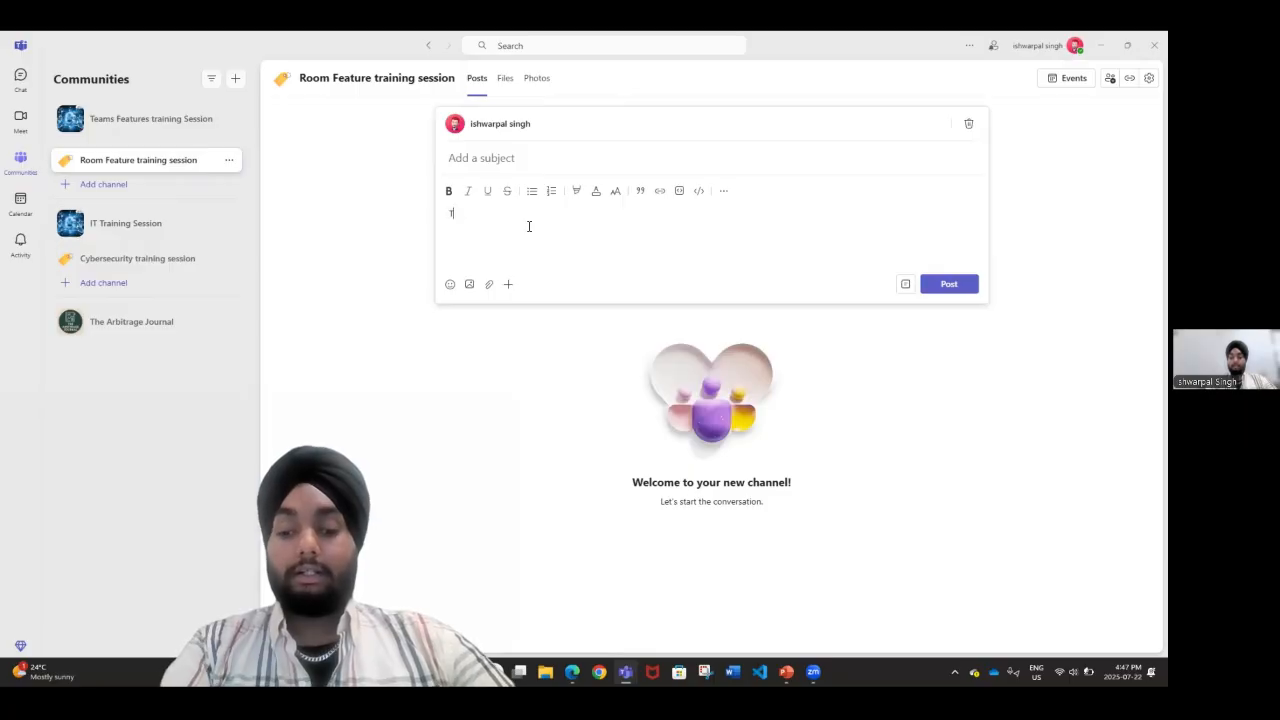
pyautogui.write('eams Ro')
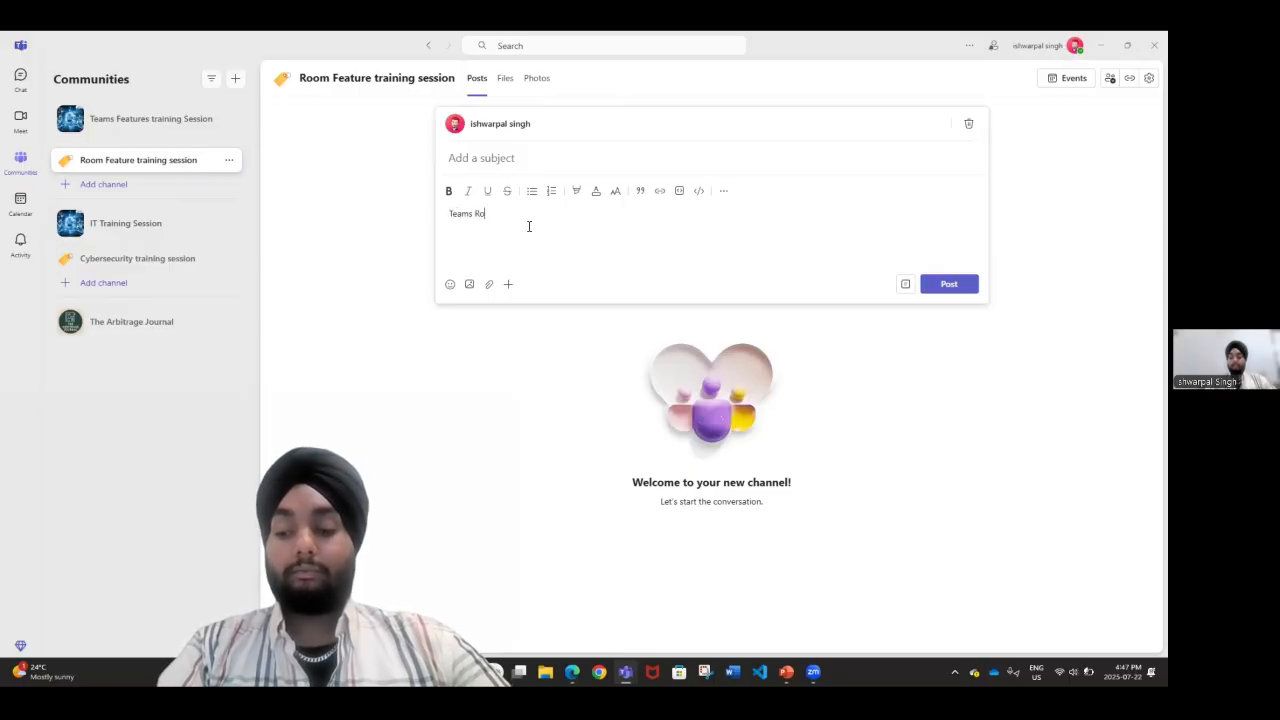
pyautogui.write('om featur')
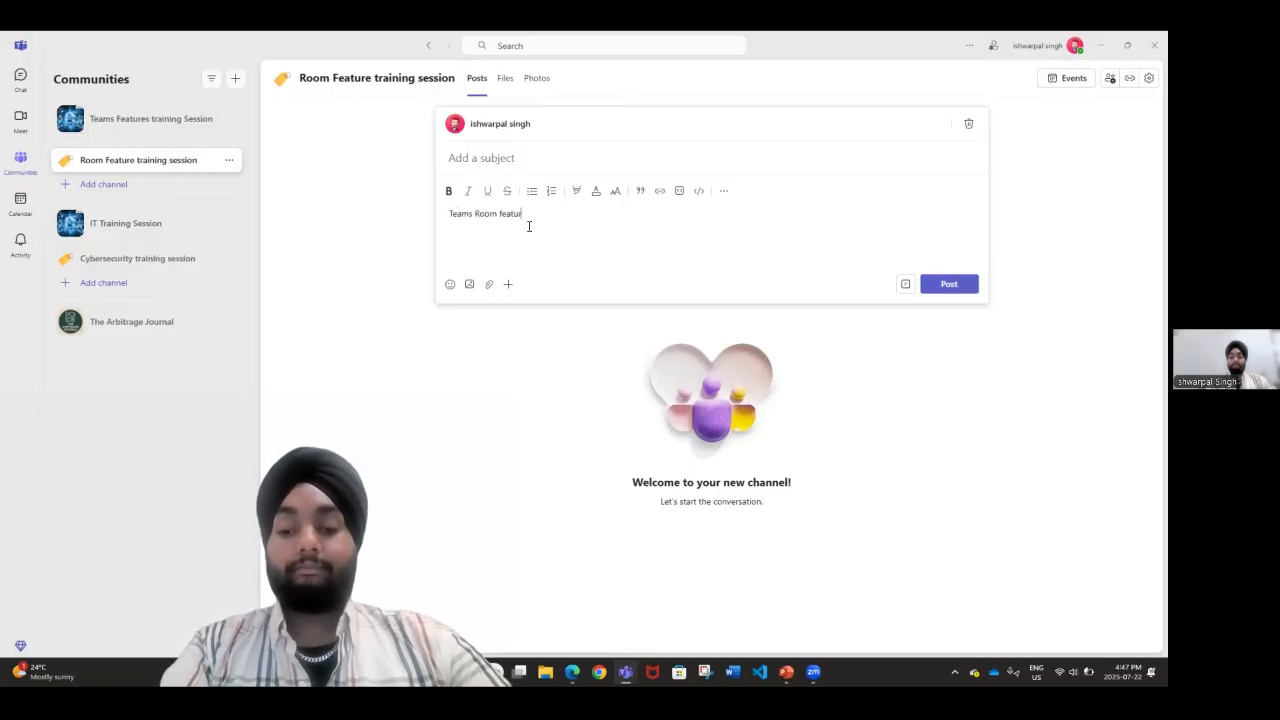
pyautogui.write('e training')
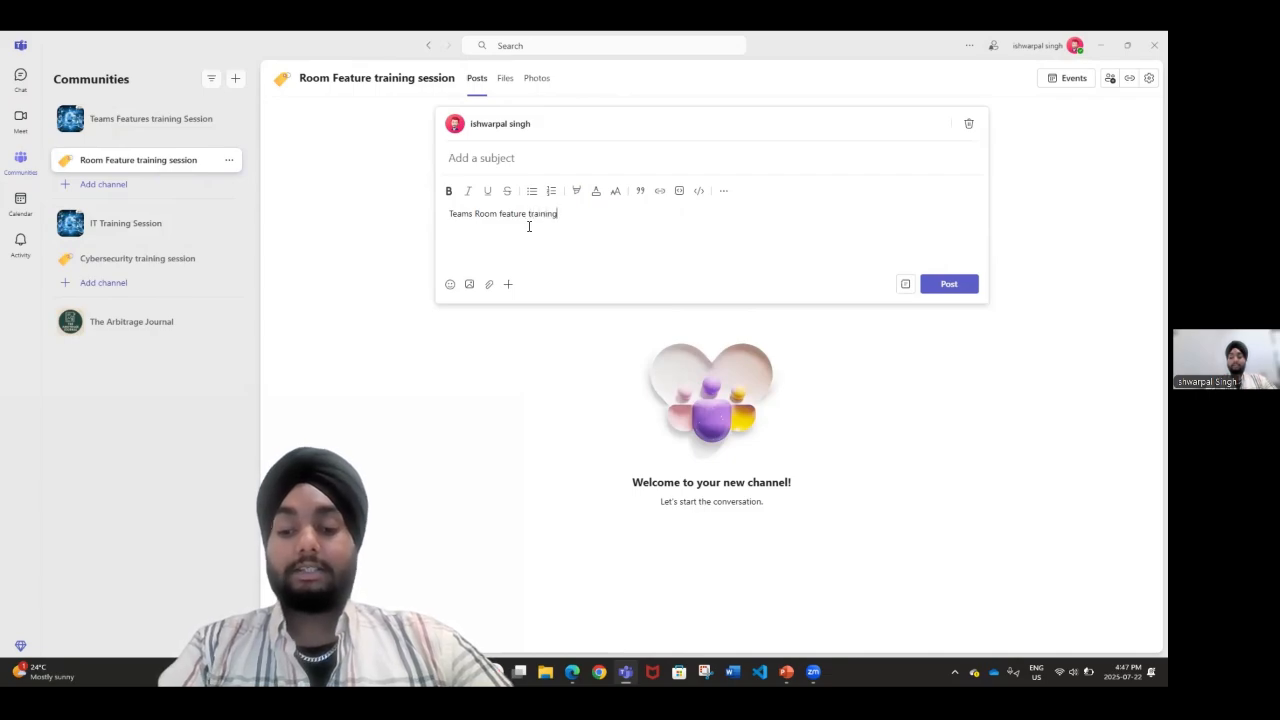
pyautogui.write(' session is ')
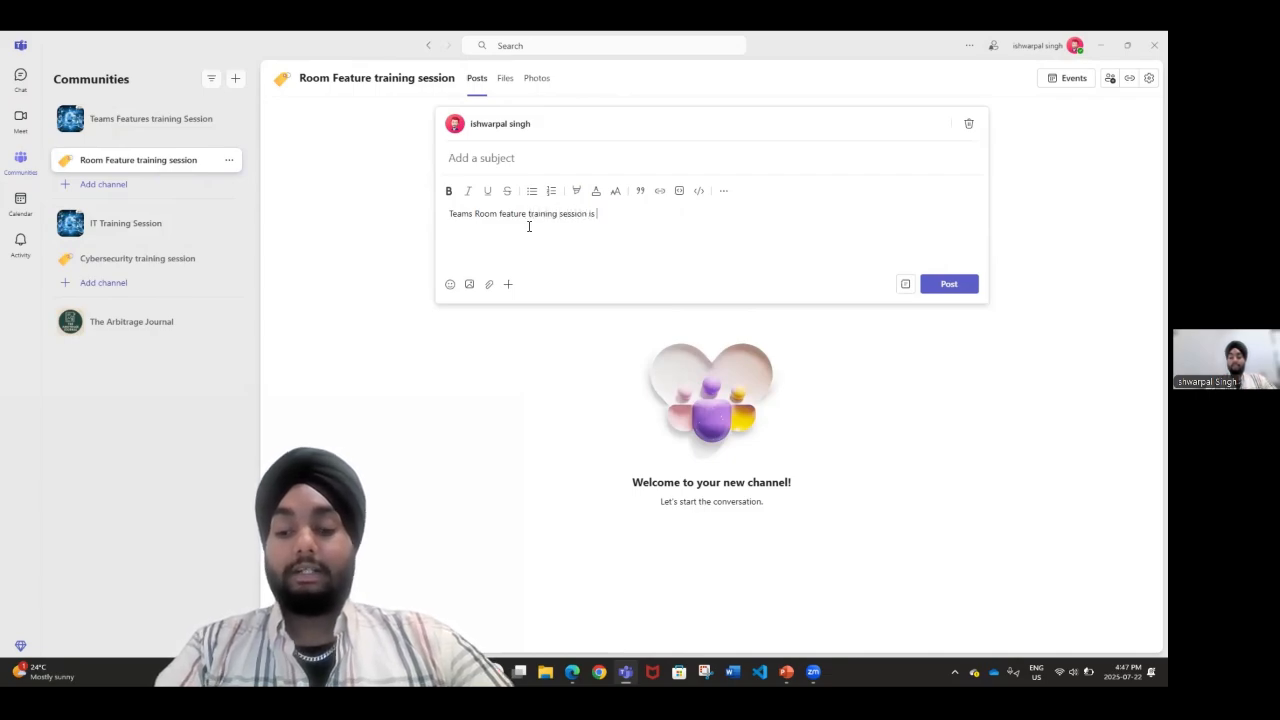
pyautogui.write('going to be he')
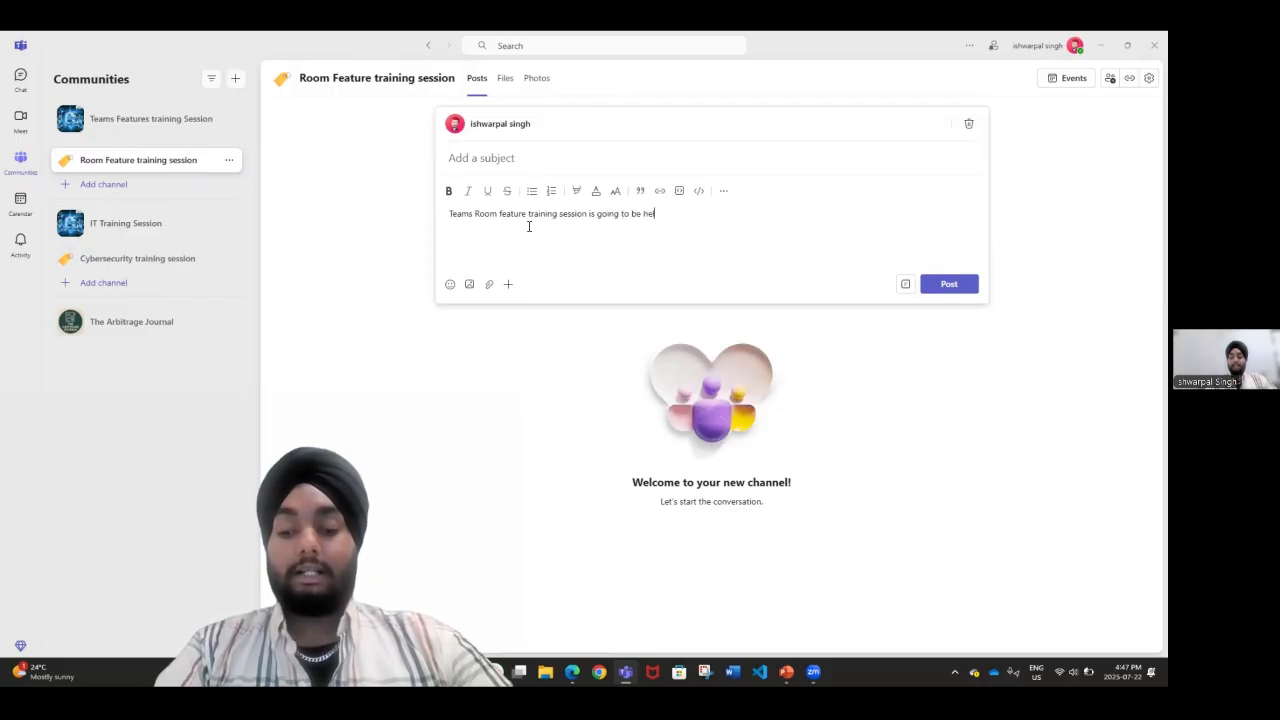
pyautogui.write('ld in this')
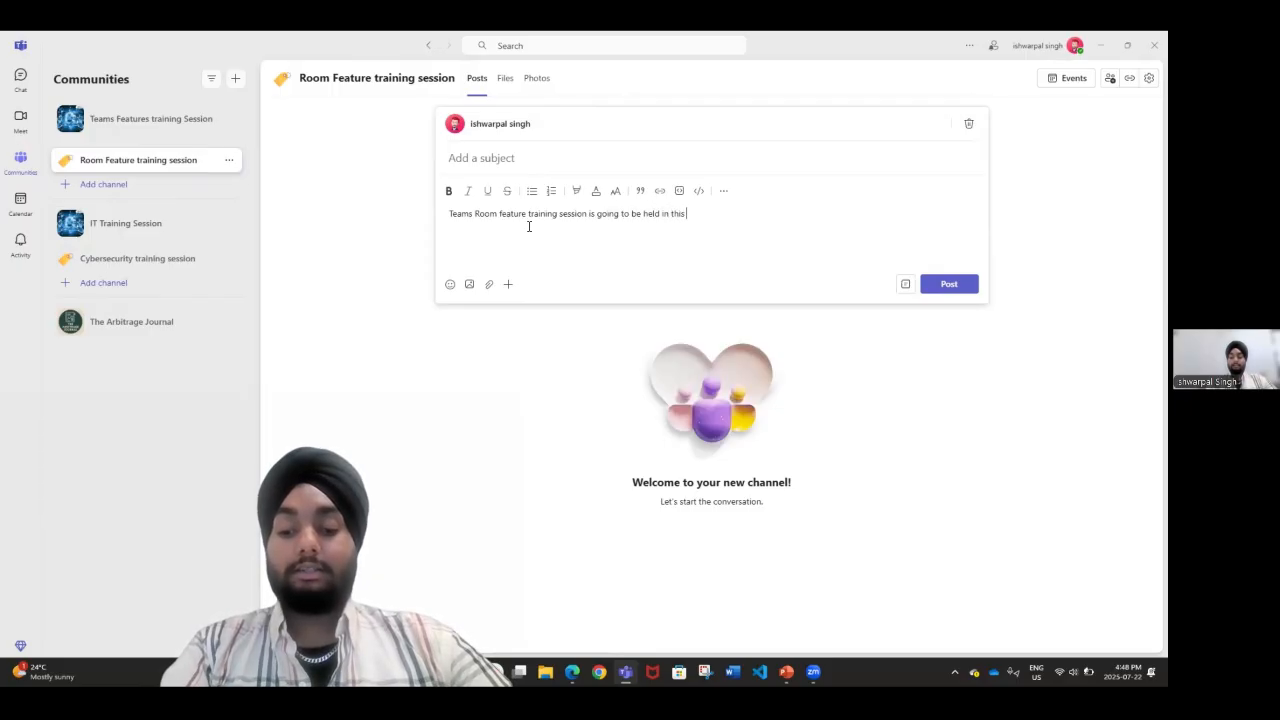
pyautogui.write(' channel')
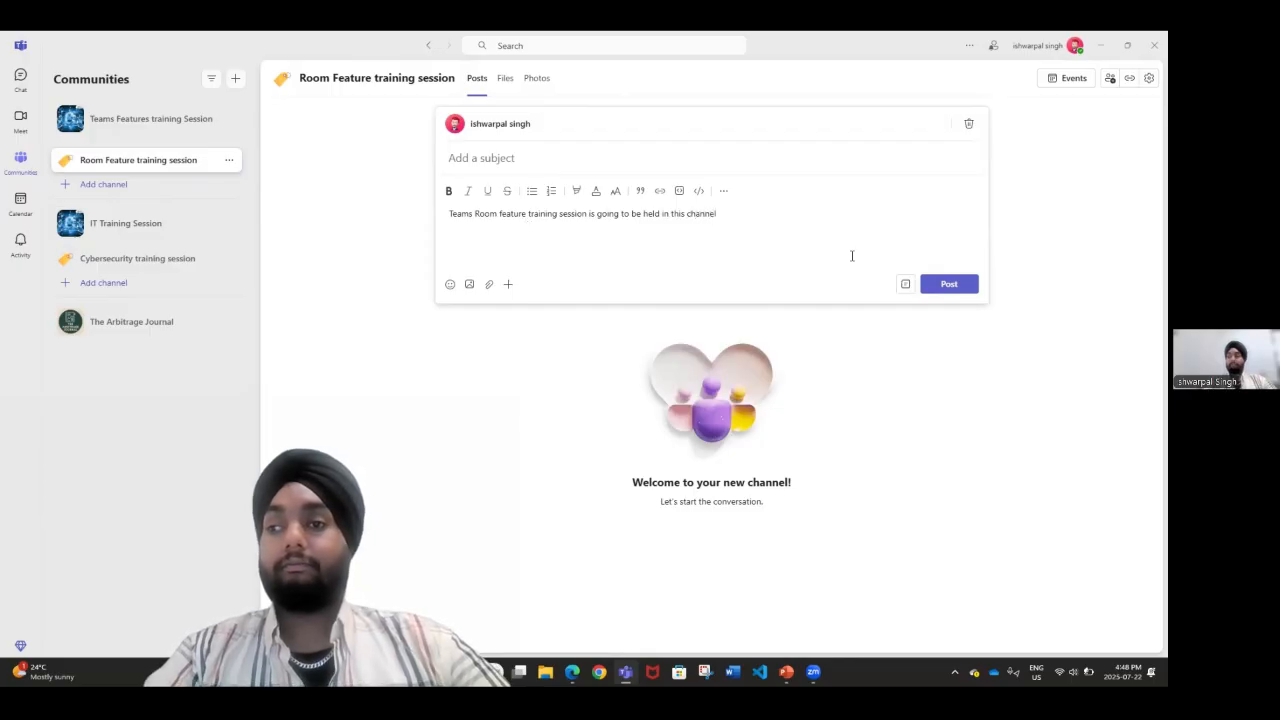
# Publish the channel post and pin it for everyone.
pyautogui.click(949, 285)
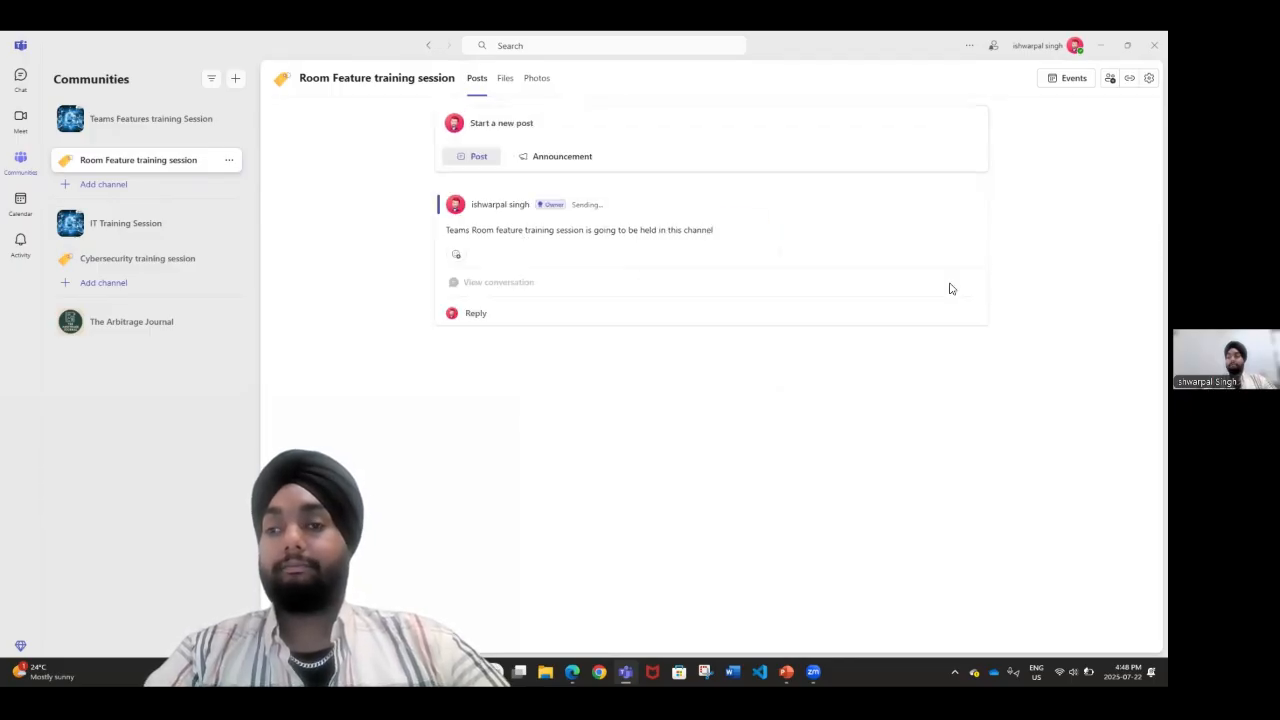
pyautogui.click(969, 203)
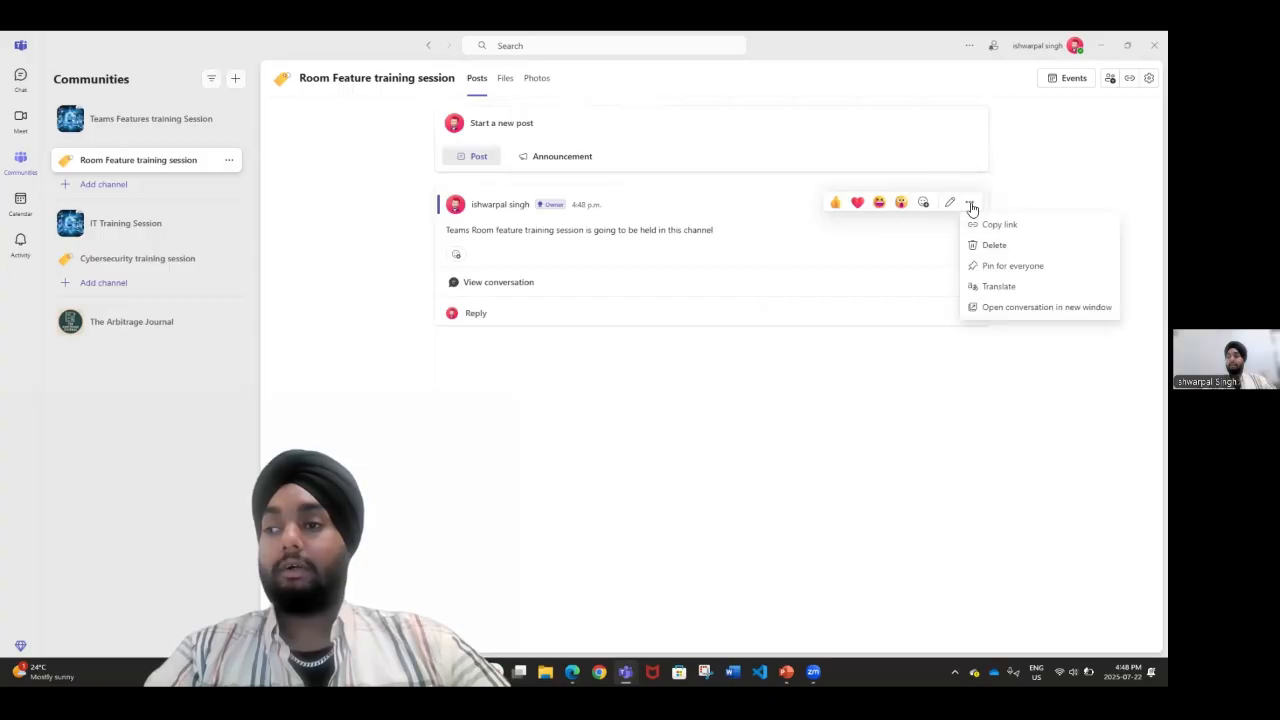
pyautogui.click(988, 266)
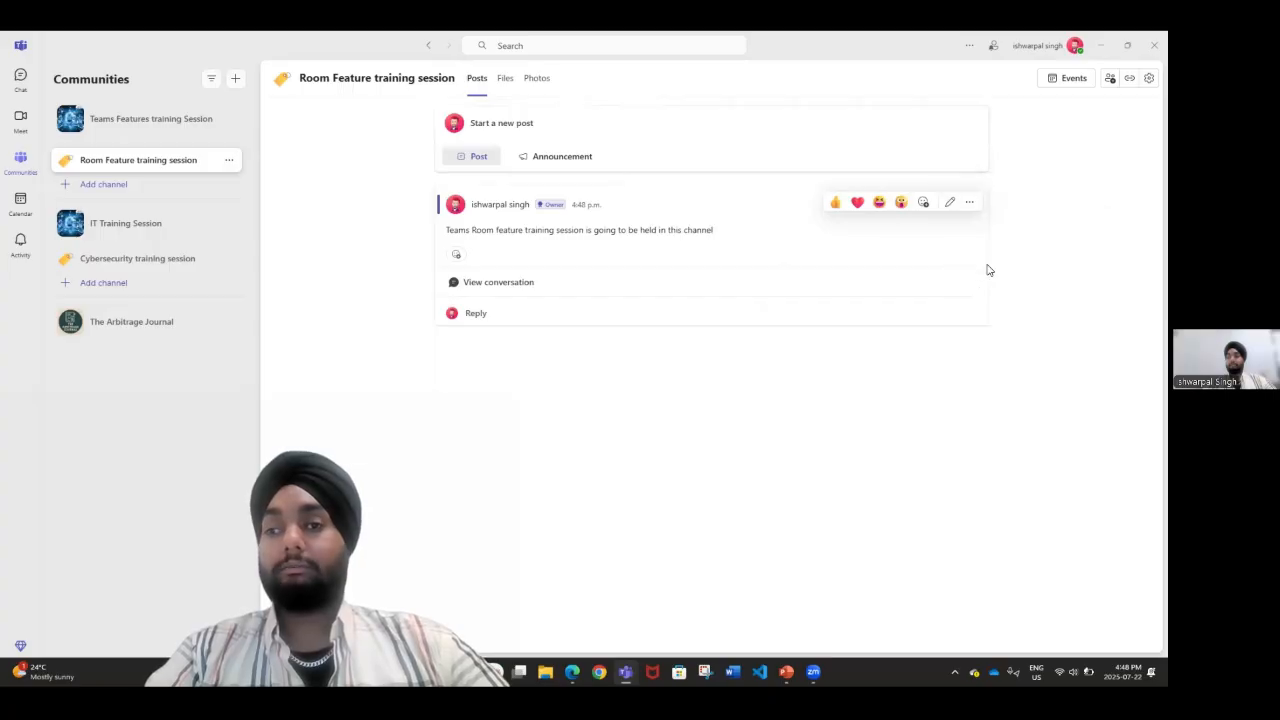
# Review the pinned posts of the "Teams Features training Session" community and return to its "Room Feature training session" channel.
pyautogui.moveTo(543, 348)
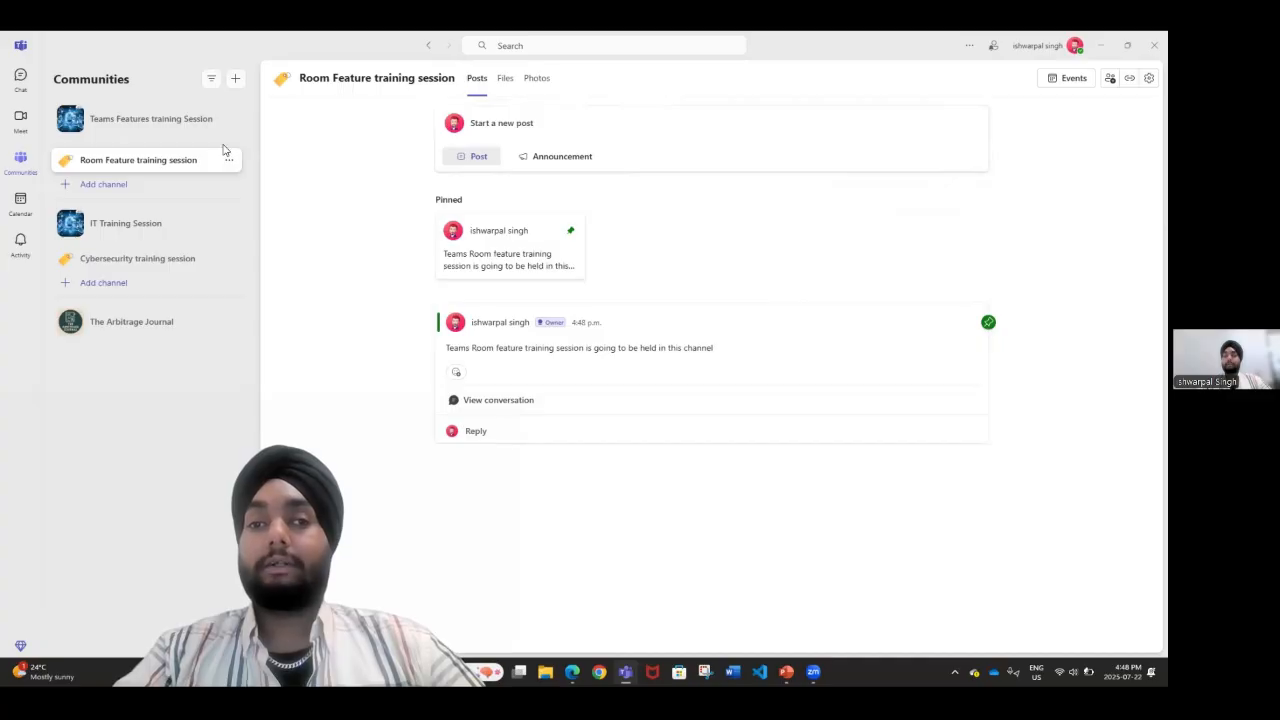
pyautogui.click(141, 133)
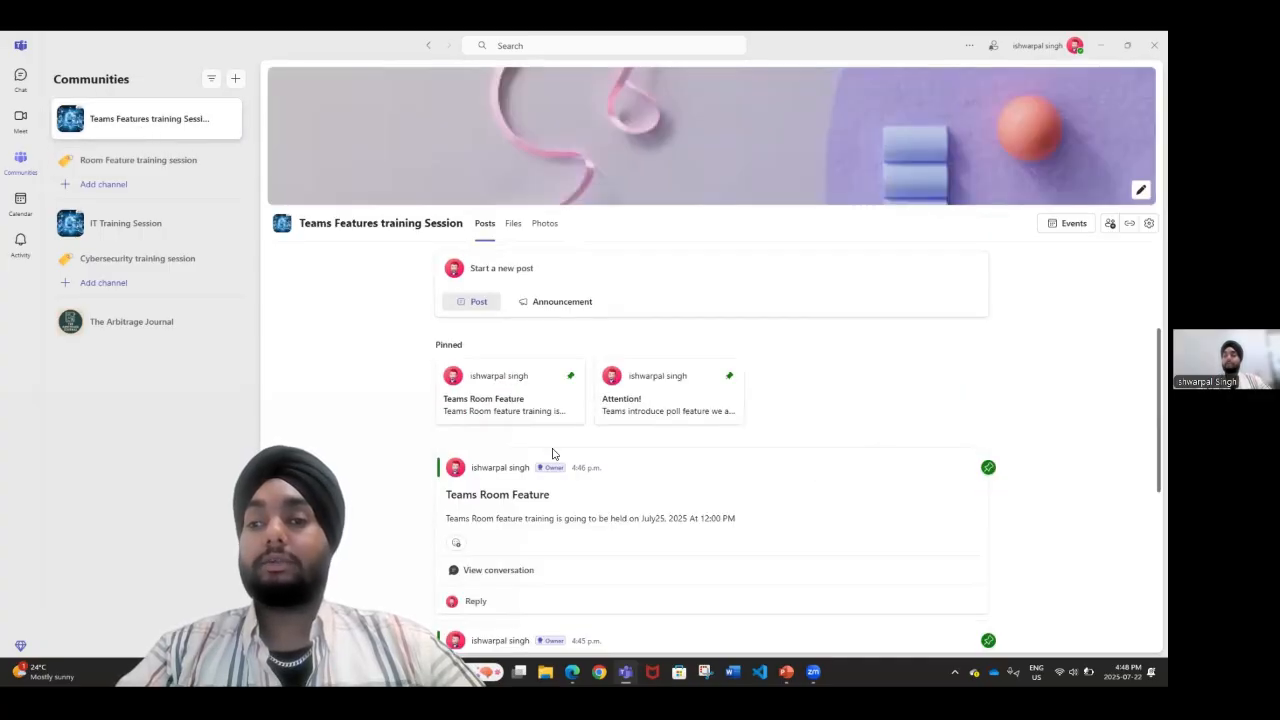
pyautogui.click(168, 163)
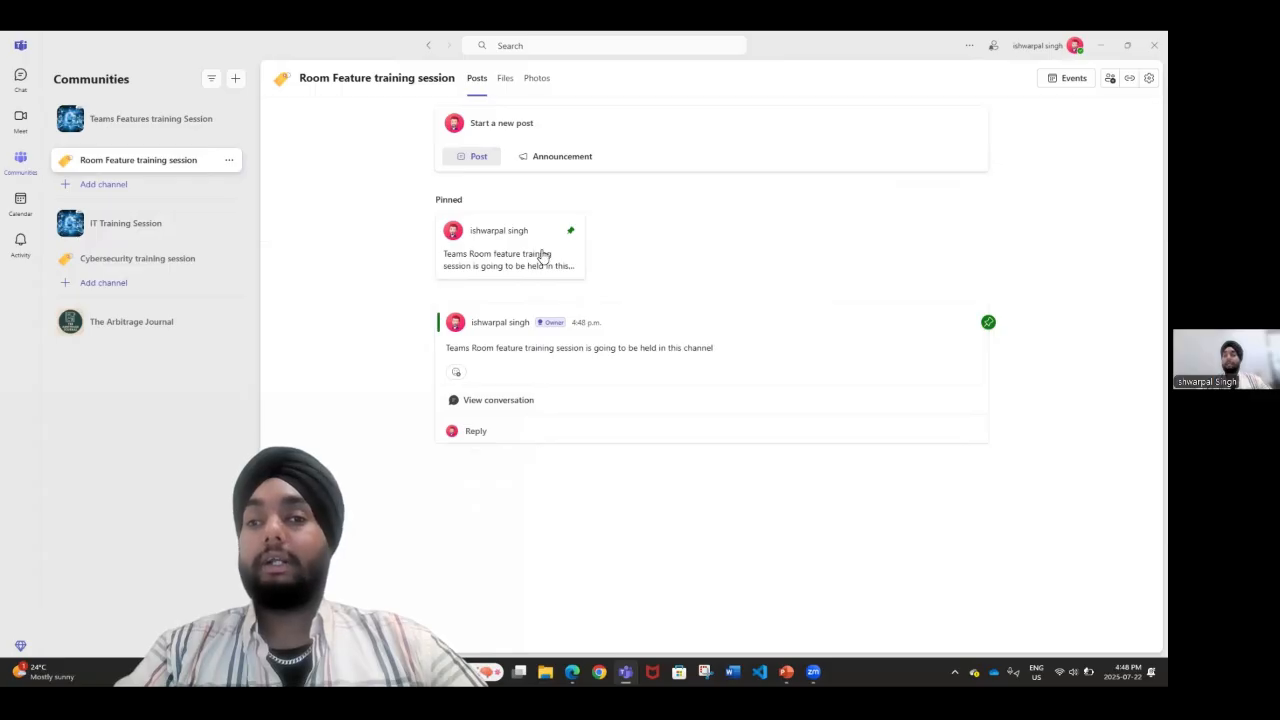
# Copy the community's sharing link and look at the form for inviting members without adding anyone.
pyautogui.click(1130, 80)
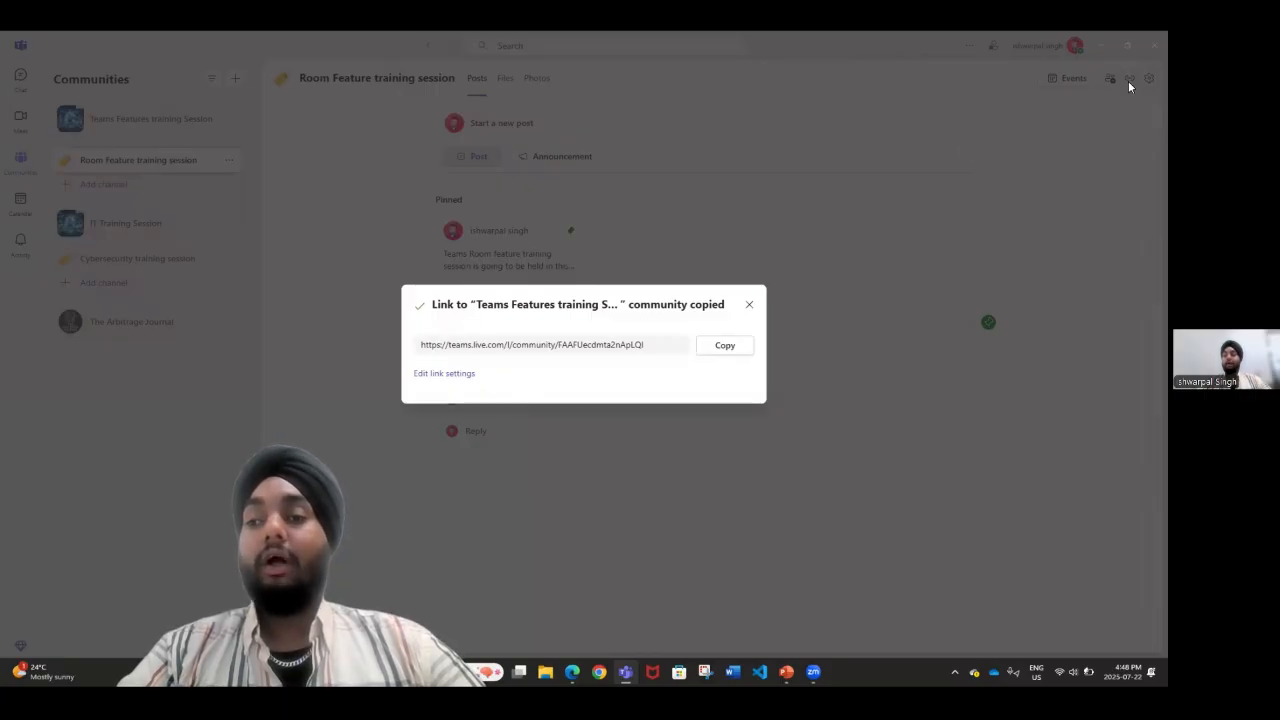
pyautogui.click(746, 308)
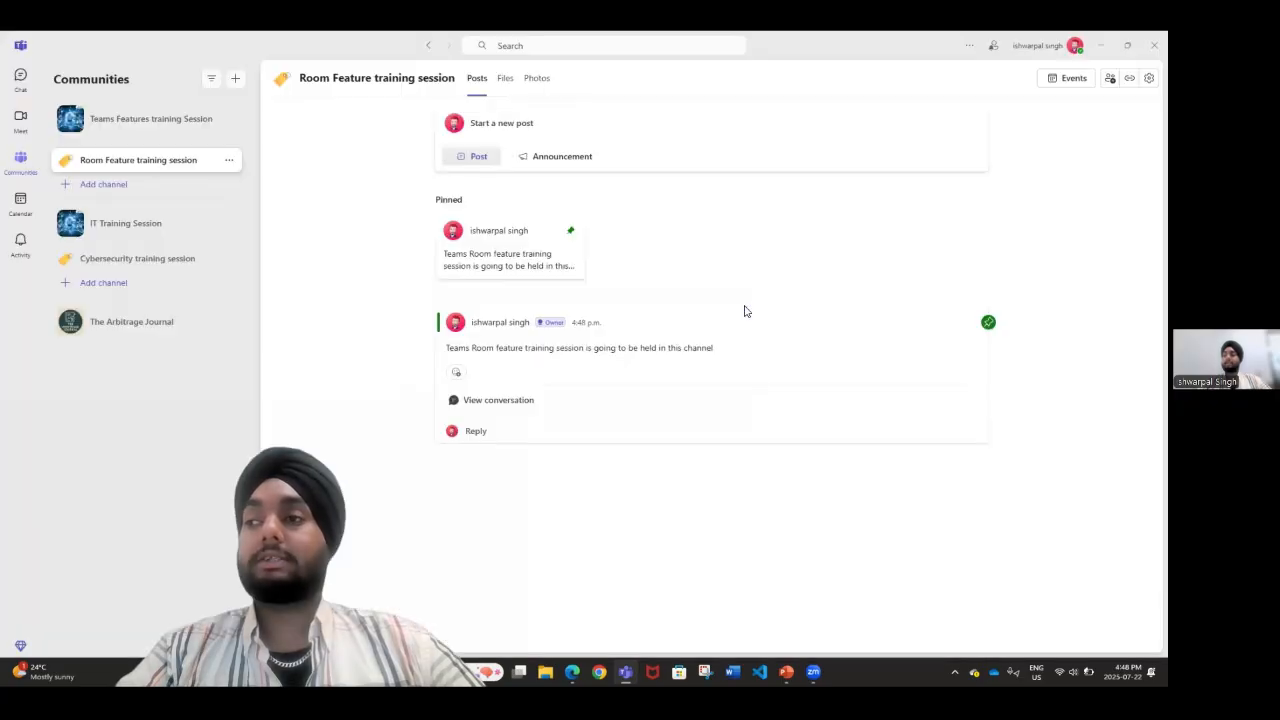
pyautogui.click(1109, 78)
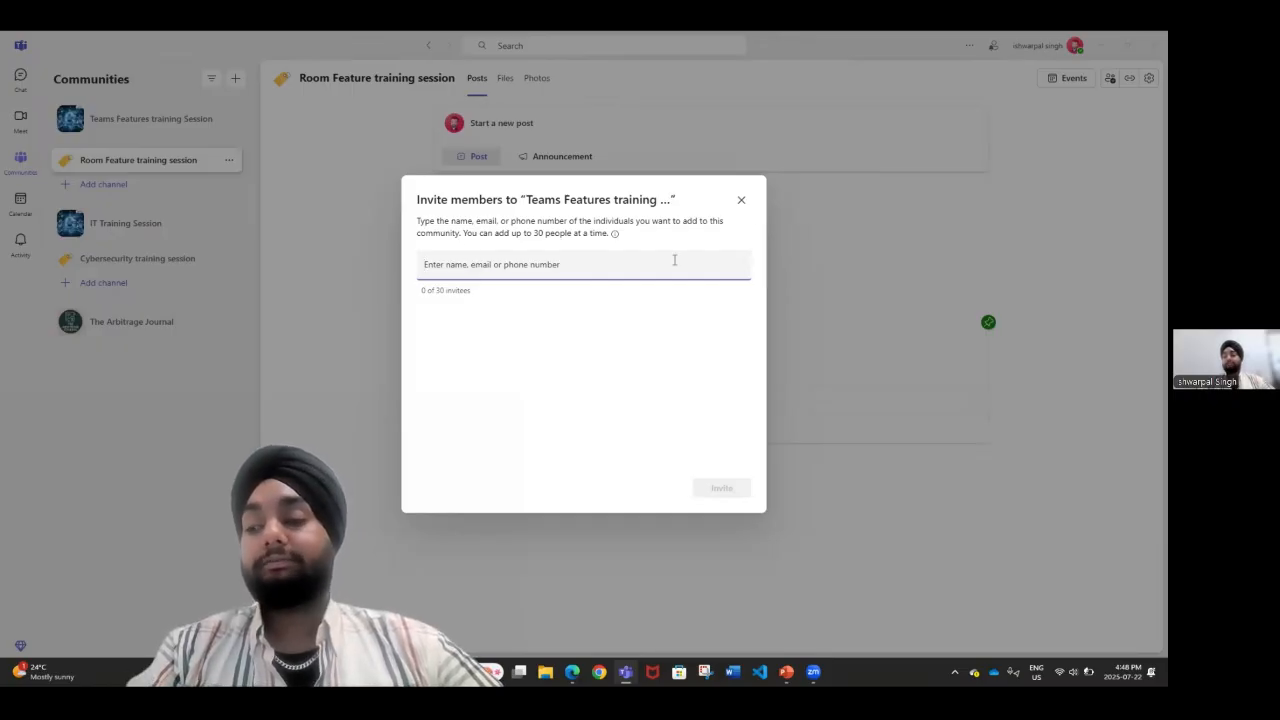
pyautogui.click(742, 205)
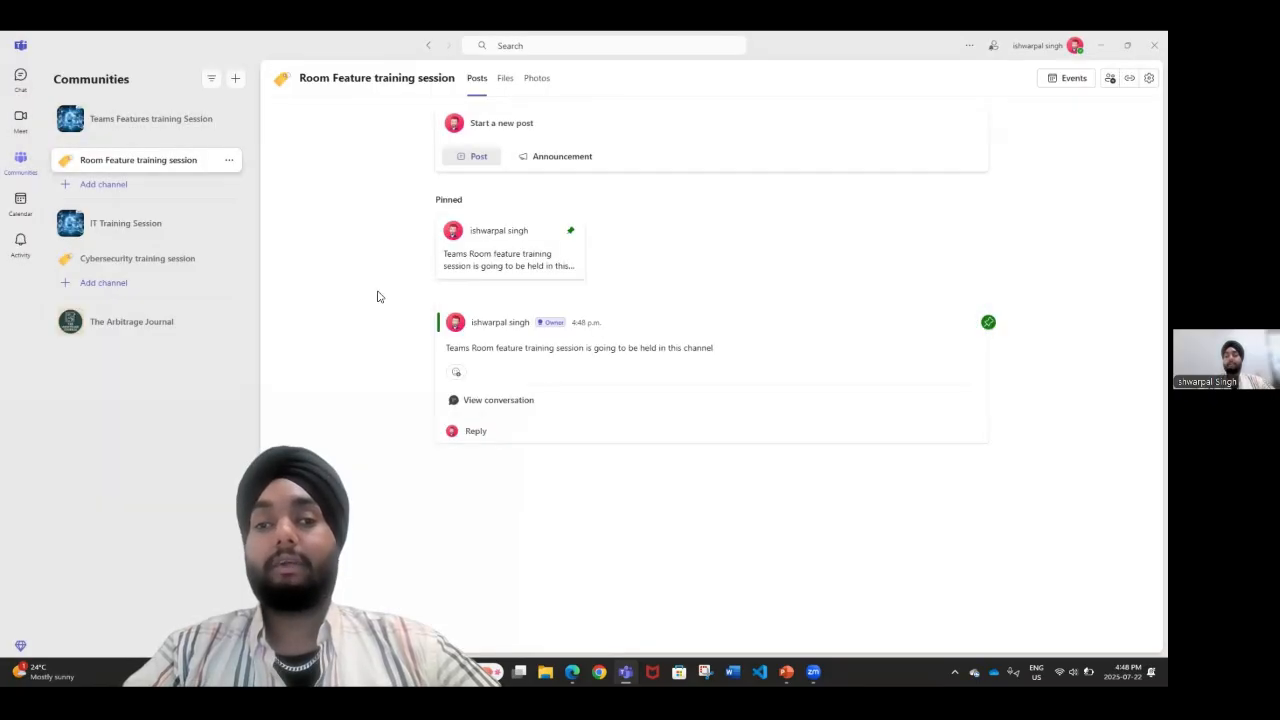
# Review the posts of the "IT Training Session" community, its "Cybersecurity training session" channel, and "The Arbitrage Journal" community.
pyautogui.click(131, 228)
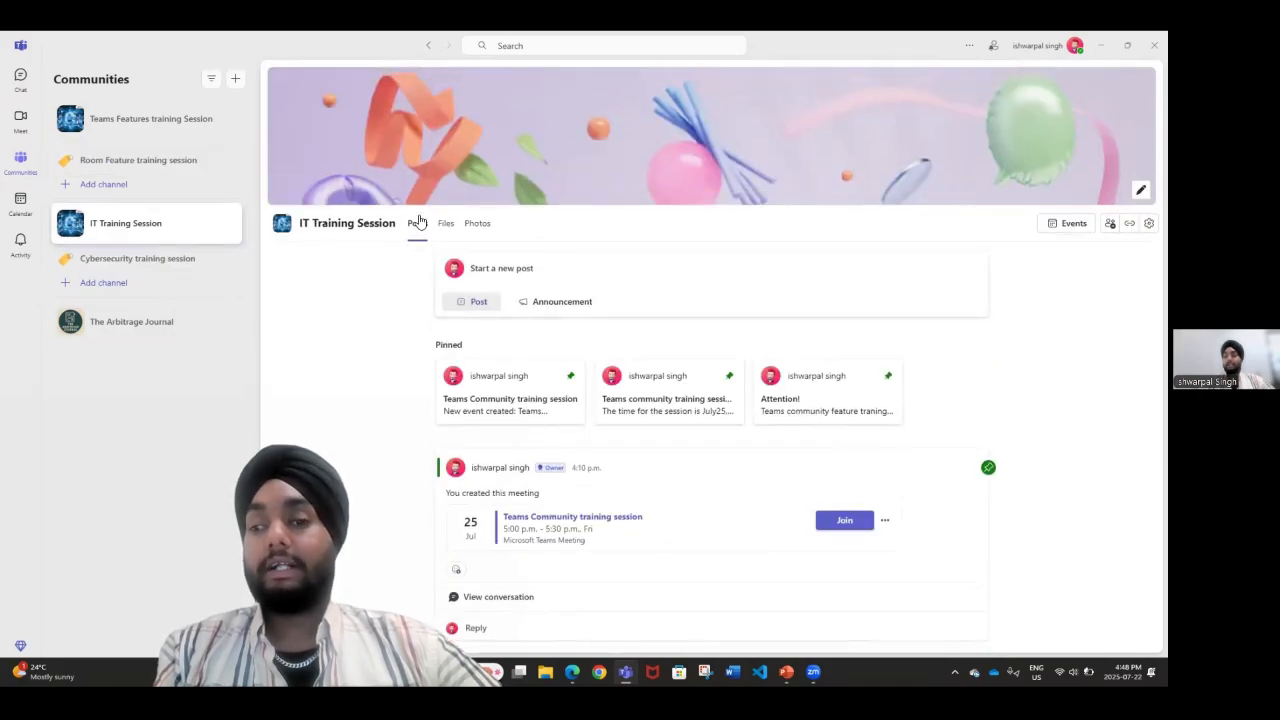
pyautogui.scroll(-3, 407, 430)
pyautogui.scroll(-1, 407, 430)
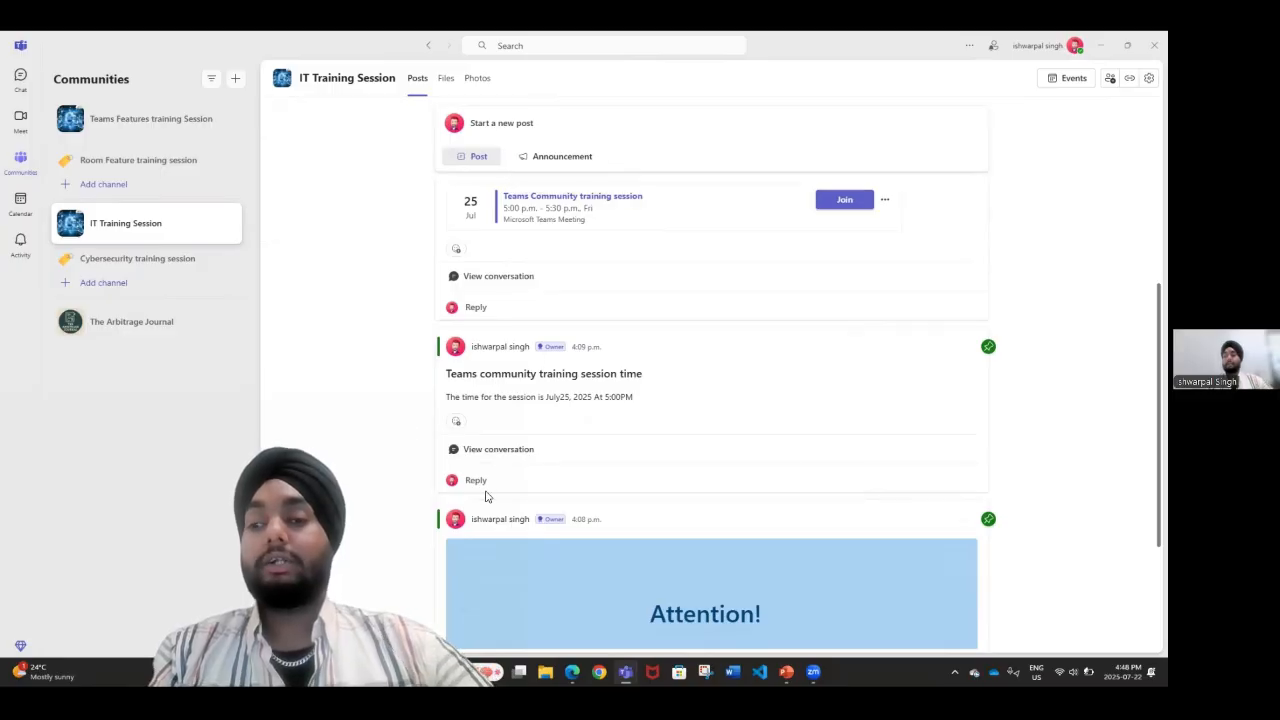
pyautogui.scroll(-2, 487, 496)
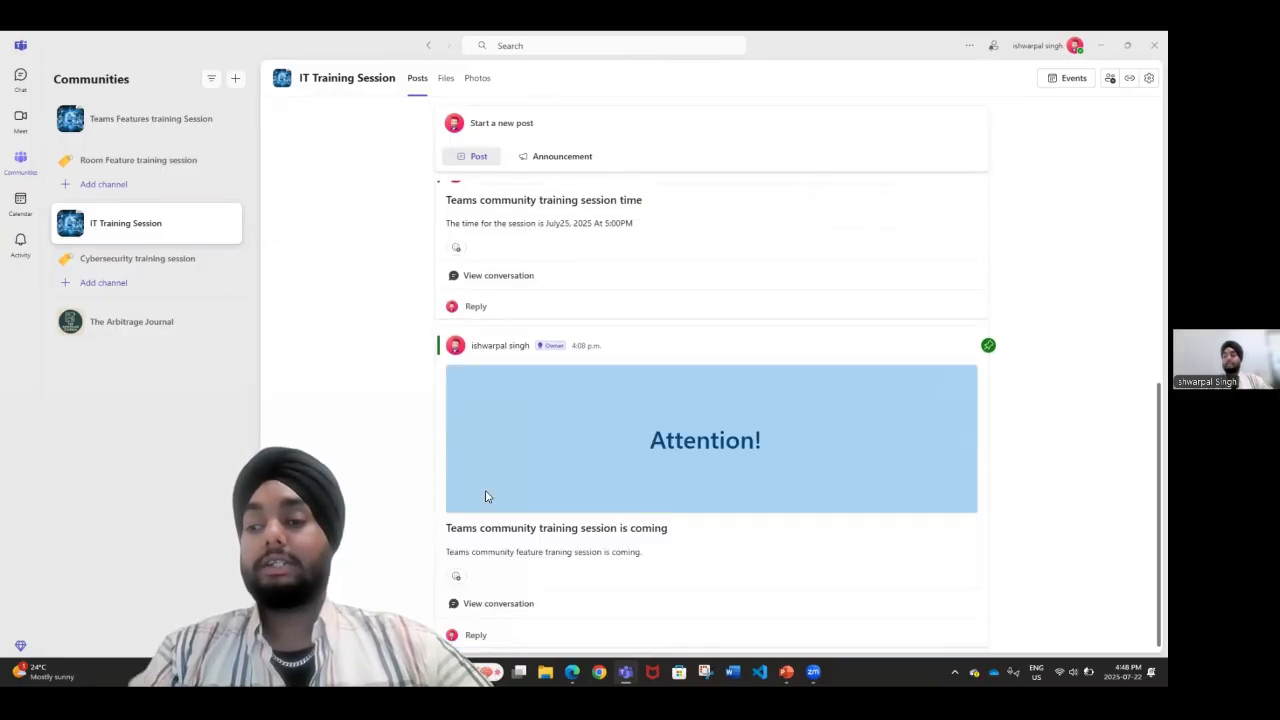
pyautogui.click(128, 260)
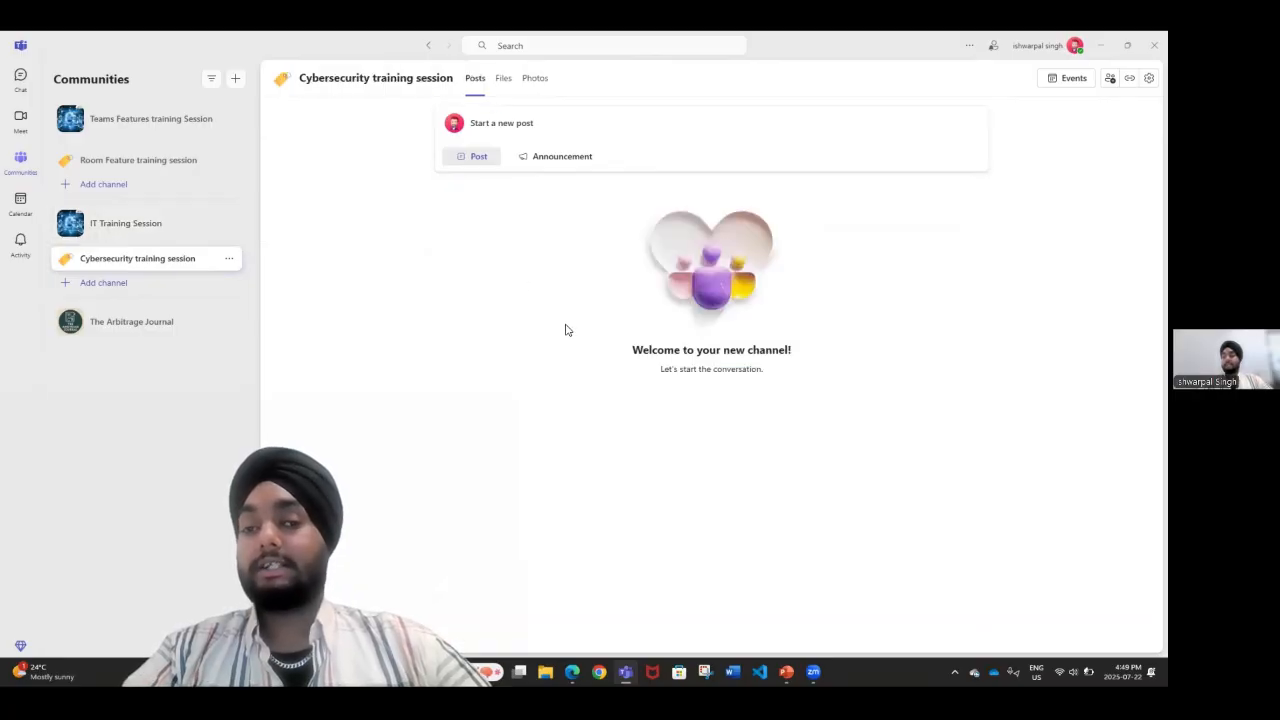
pyautogui.click(135, 335)
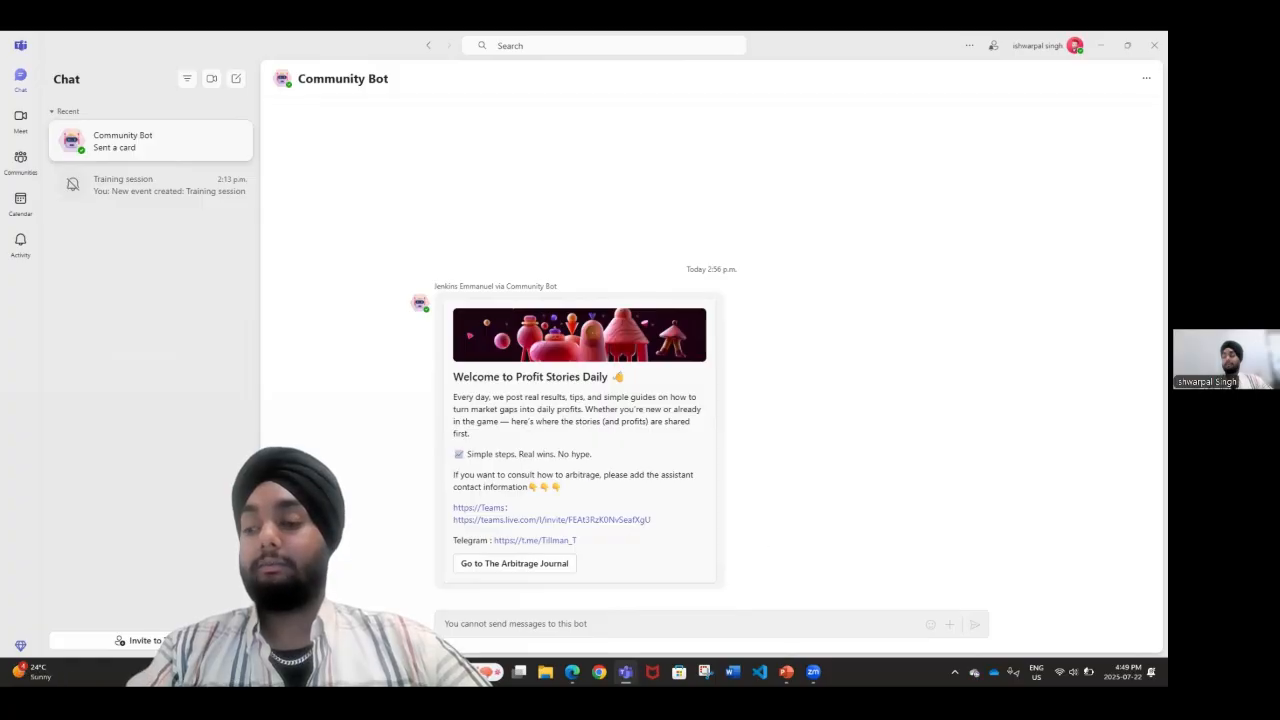
# Switch to the Teams communities training presentation in PowerPoint and show slide 8, "Managing Your Community".
pyautogui.click(786, 671)
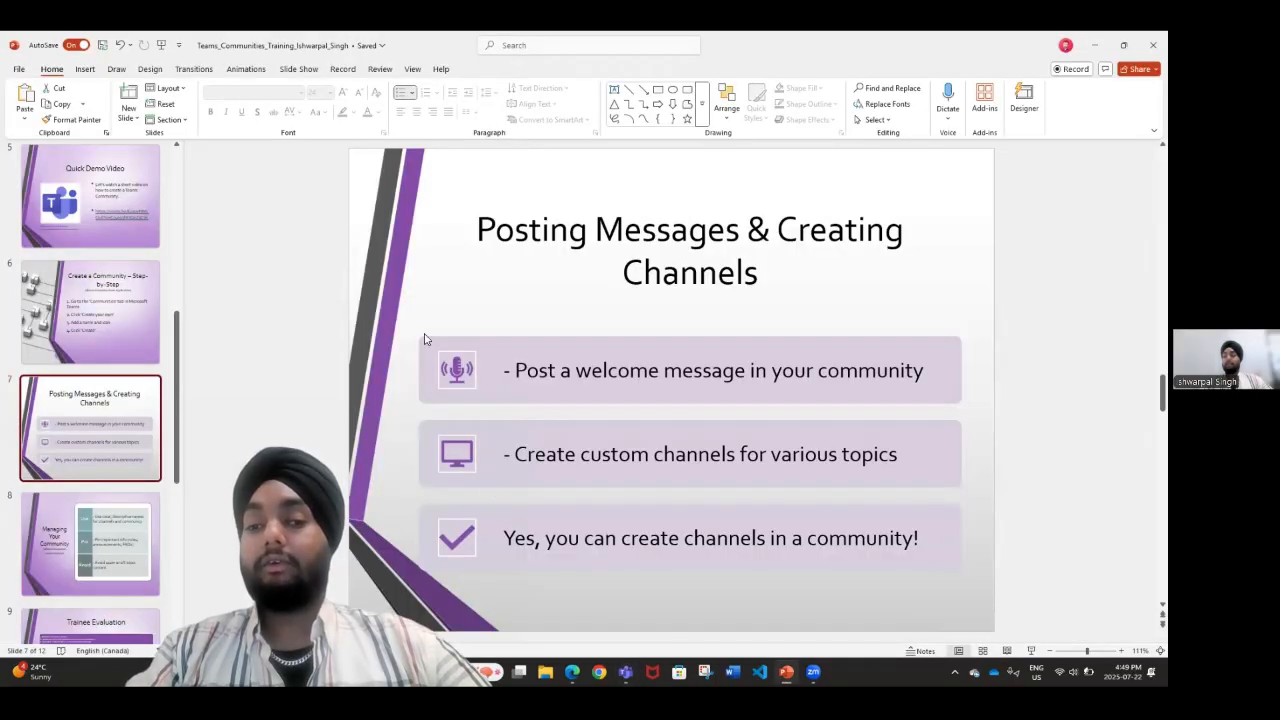
pyautogui.click(147, 541)
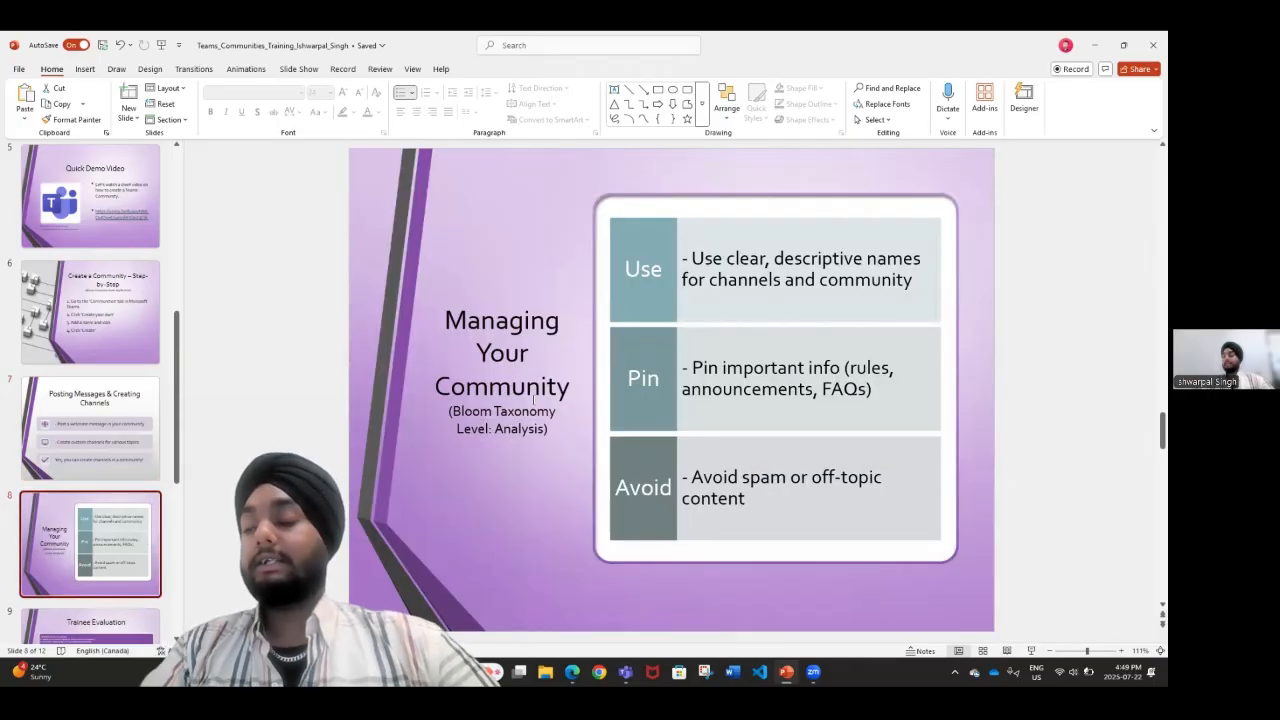